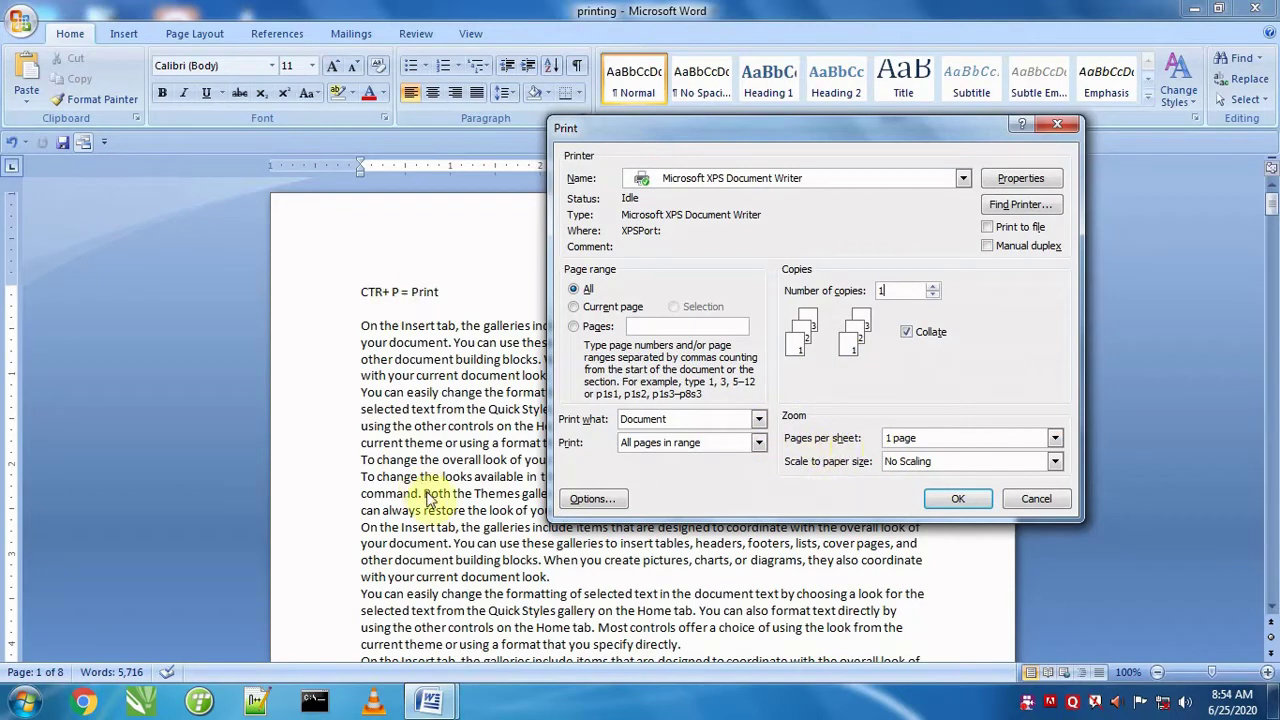
Print the document to the XPS writer with 2 pages per sheet
left_click(1068, 128)
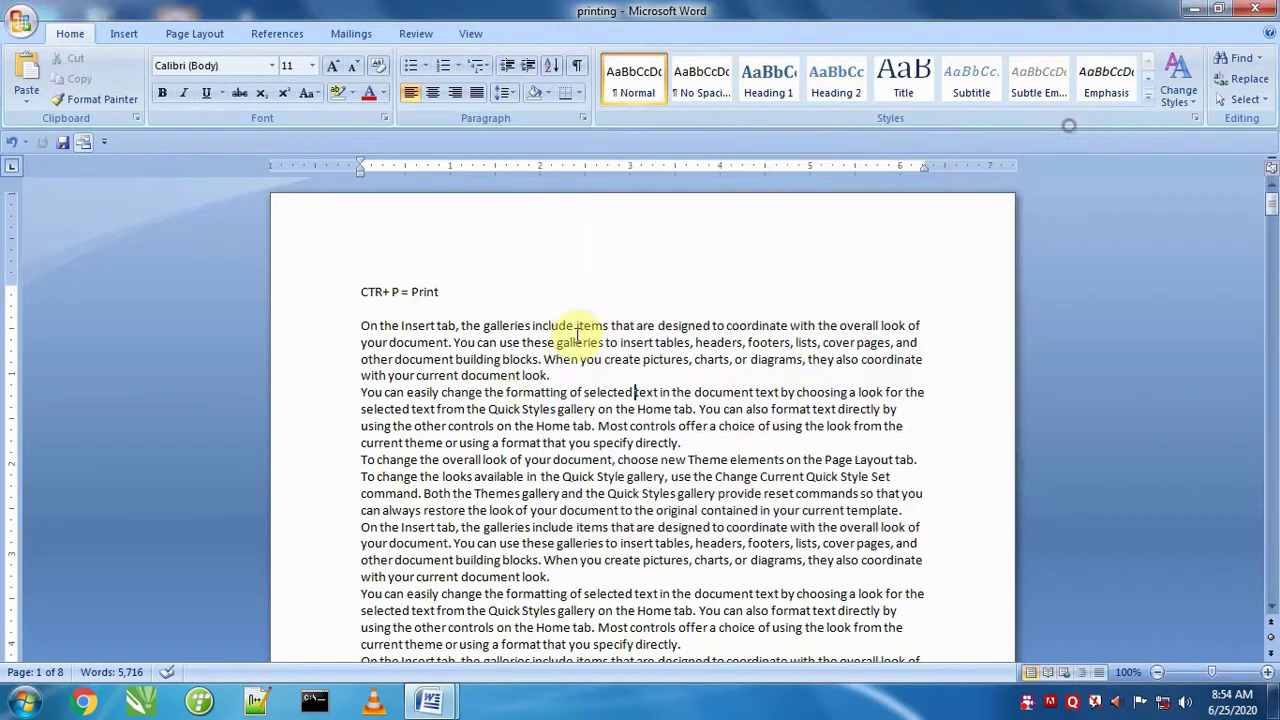
scroll(428, 471, "down", 8)
scroll(519, 452, "up", 8)
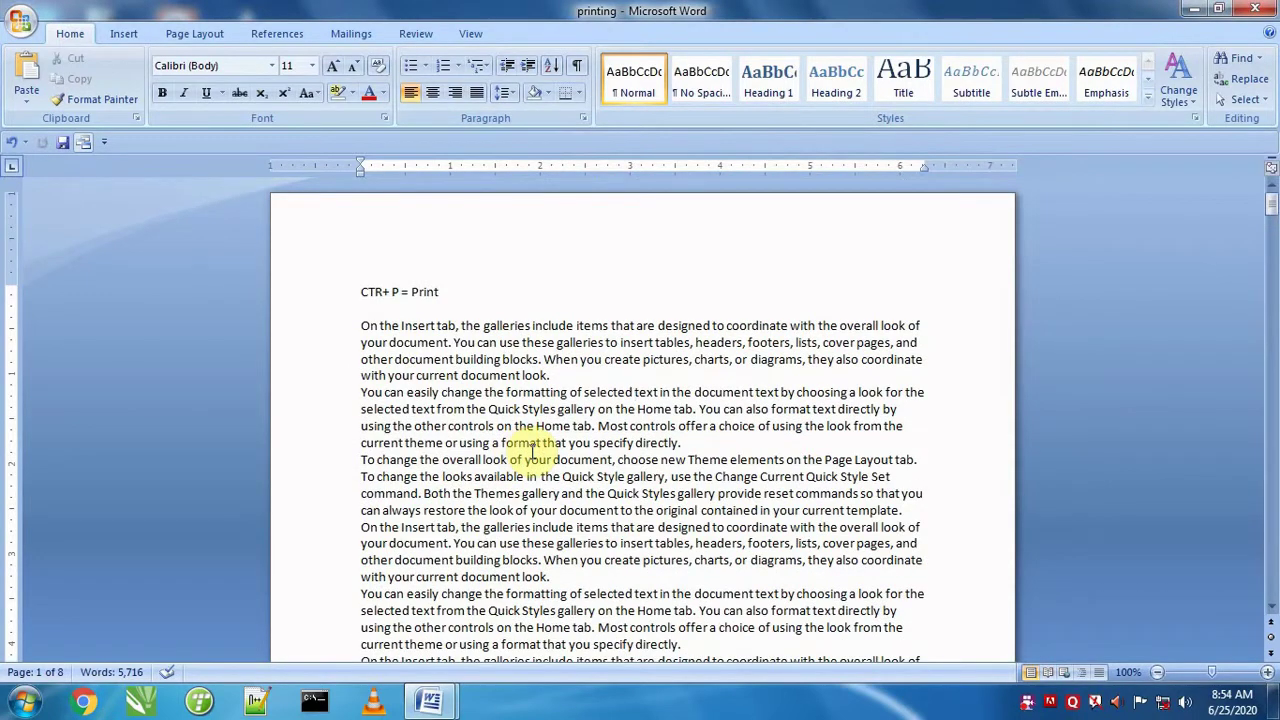
key("ctrl+p")
left_click(951, 441)
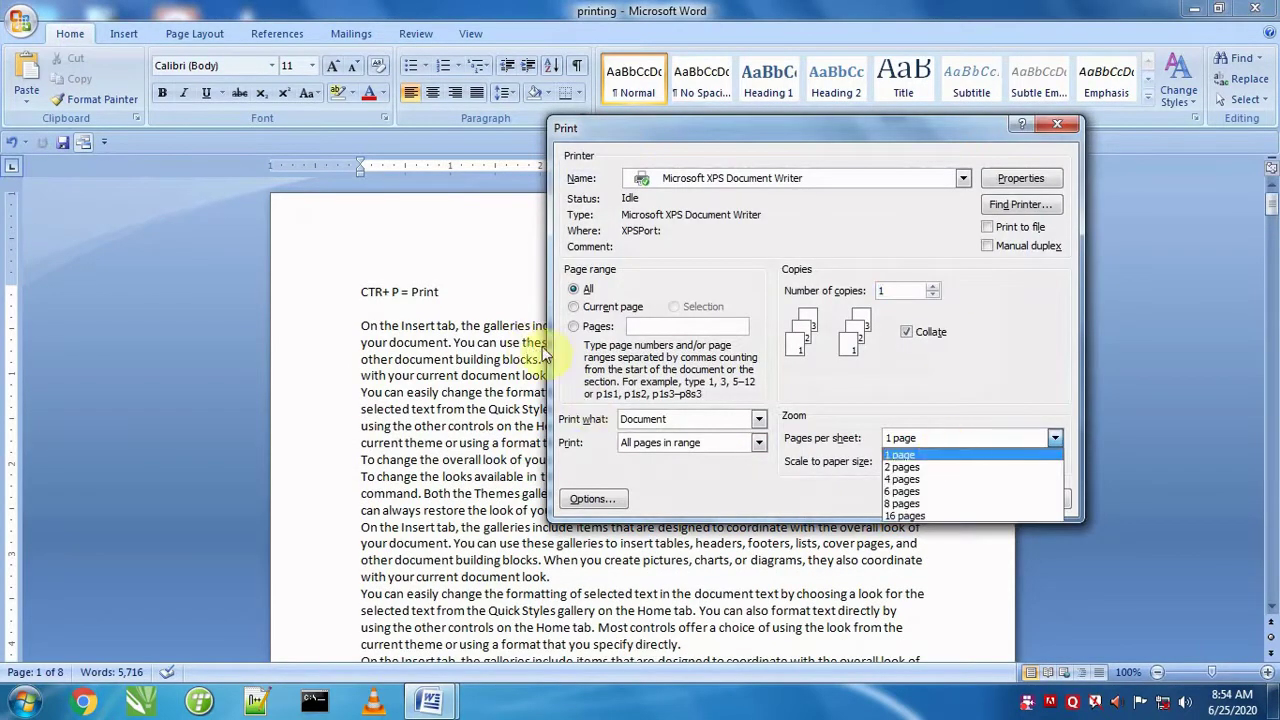
left_click(899, 467)
left_click(957, 494)
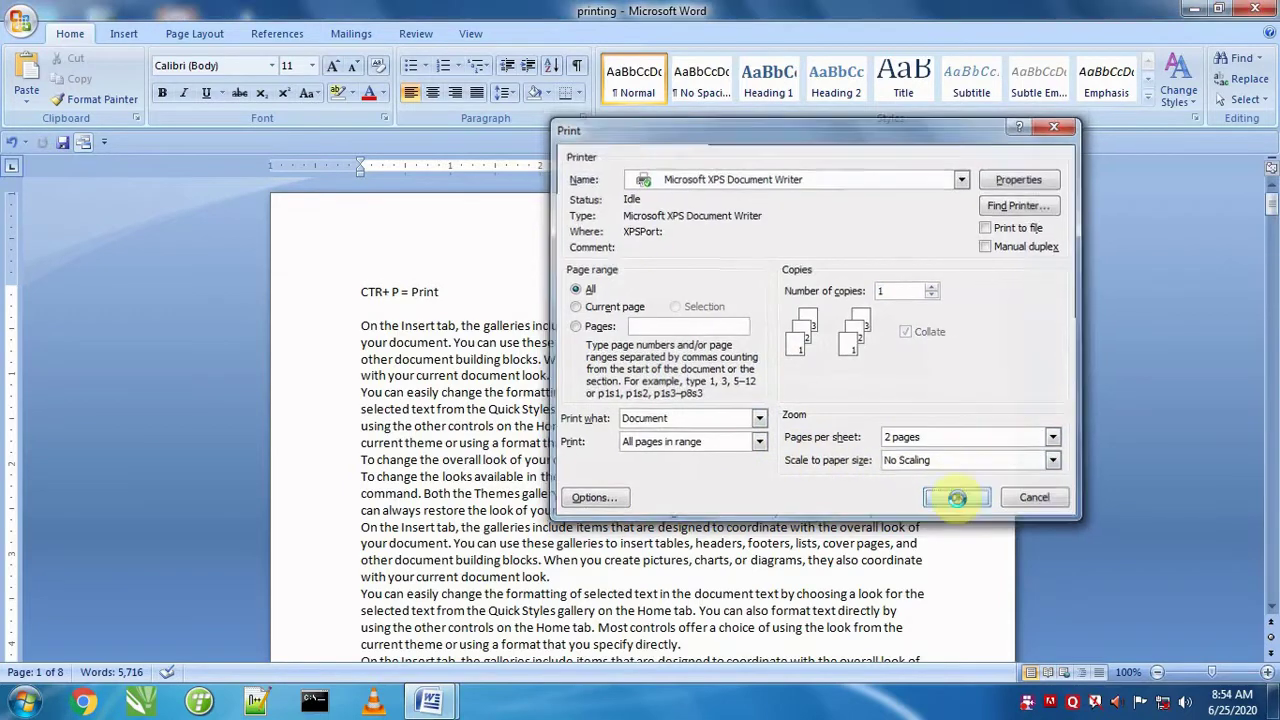
Save the output as '2 page per sheet.xps', then review it in XPS Viewer and close it
type("2")
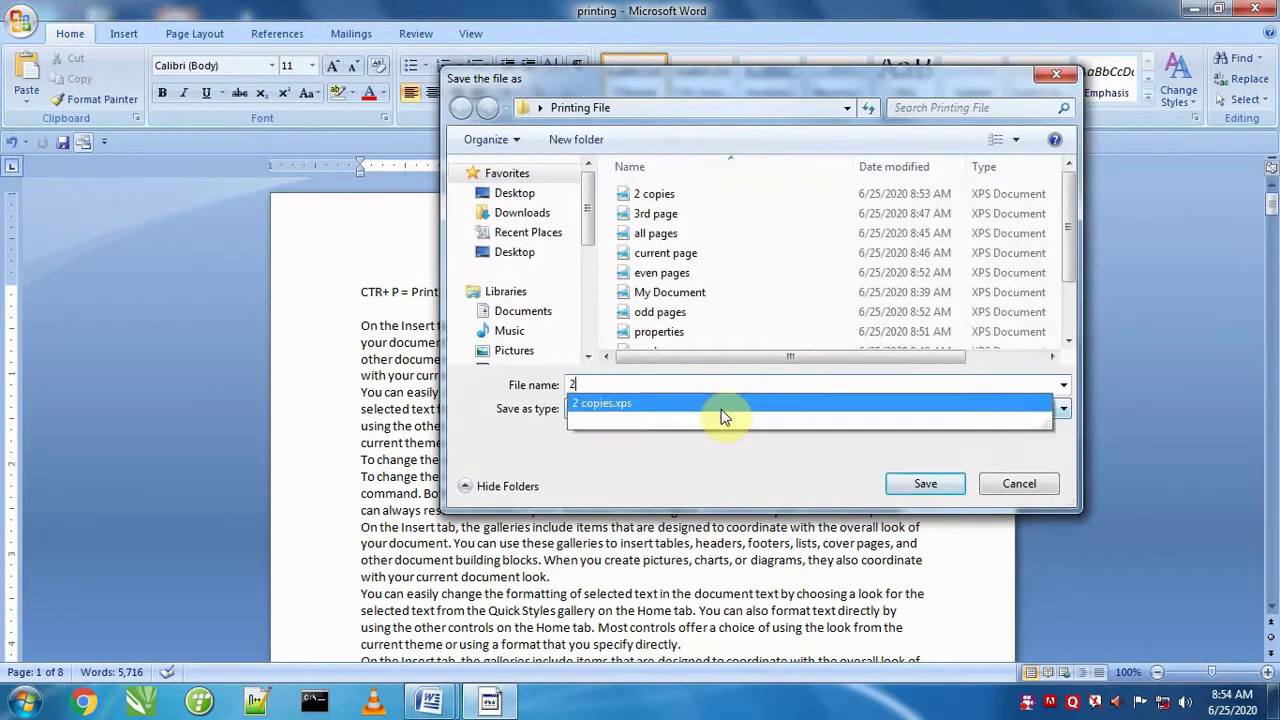
type(" (")
key("BackSpace")
key("BackSpace")
key("BackSpace")
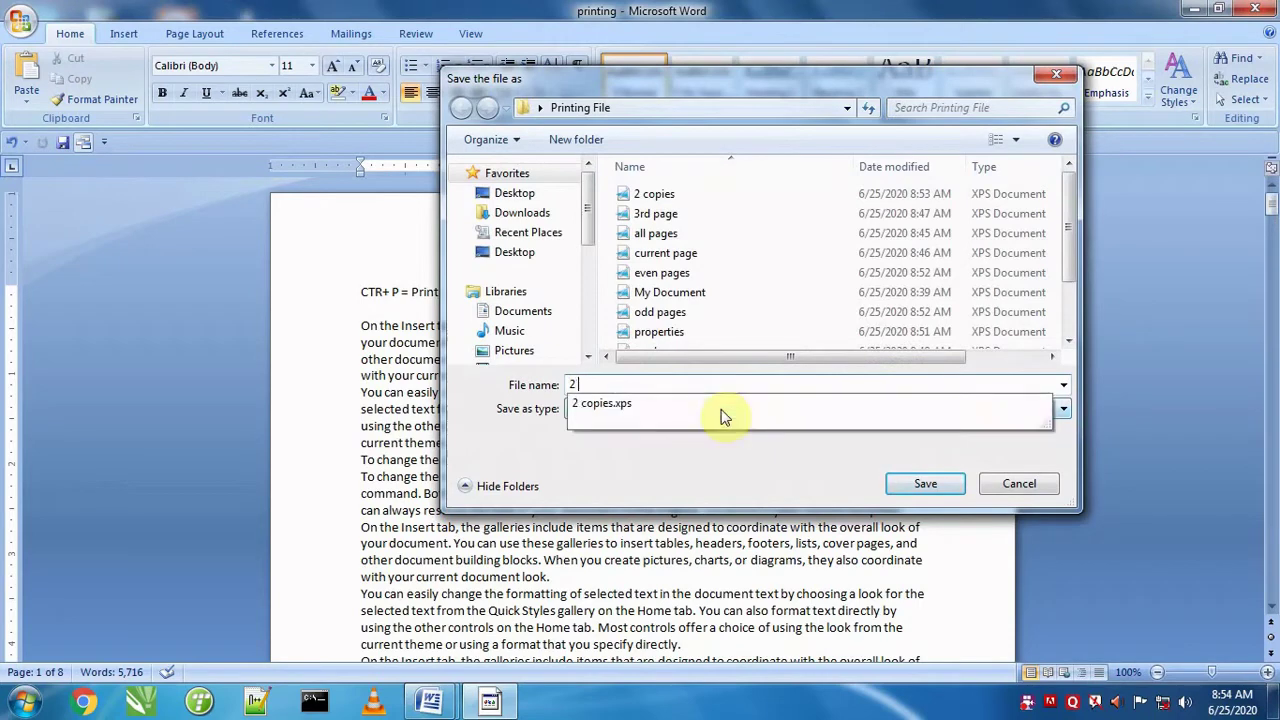
type("page per sheet")
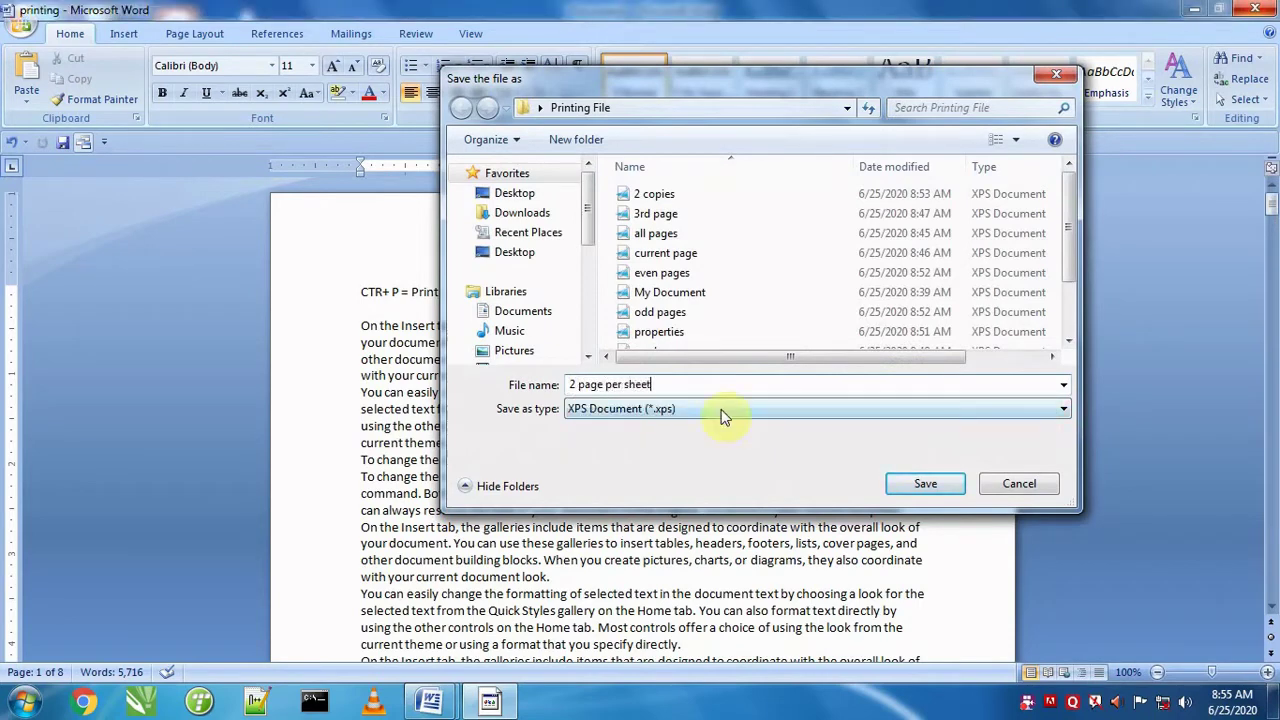
key("Return")
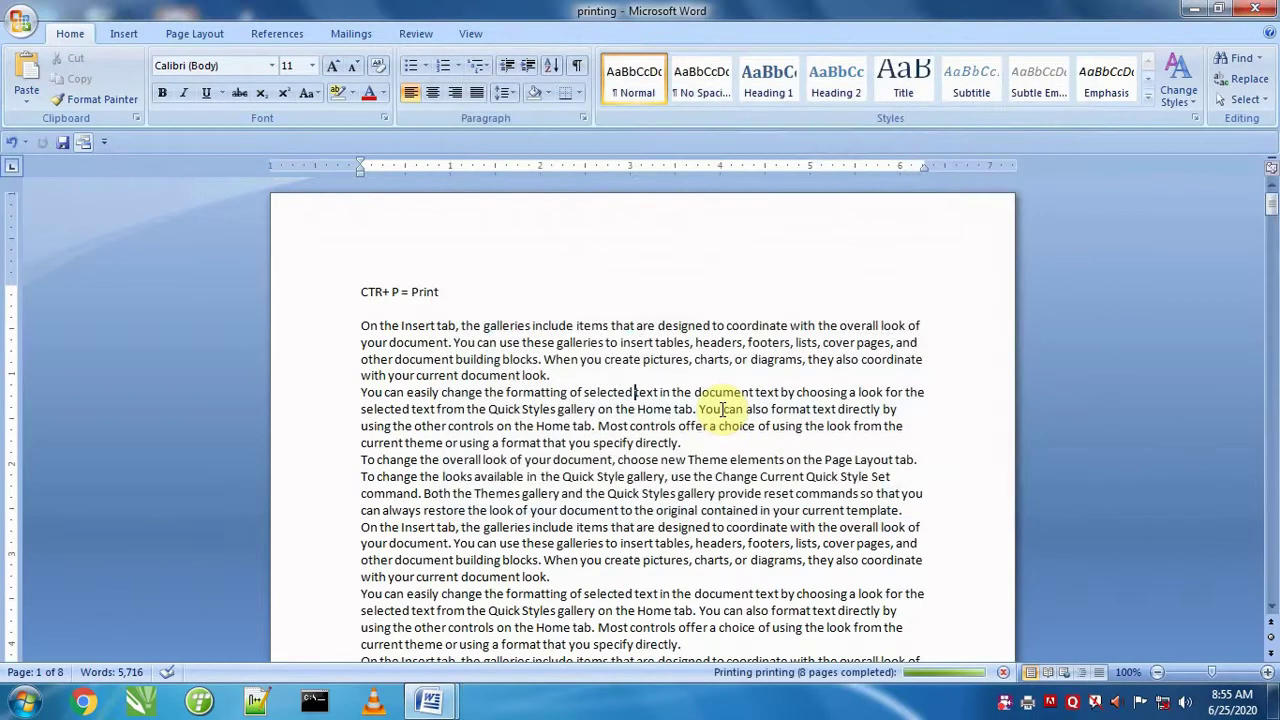
scroll(612, 447, "down", 4)
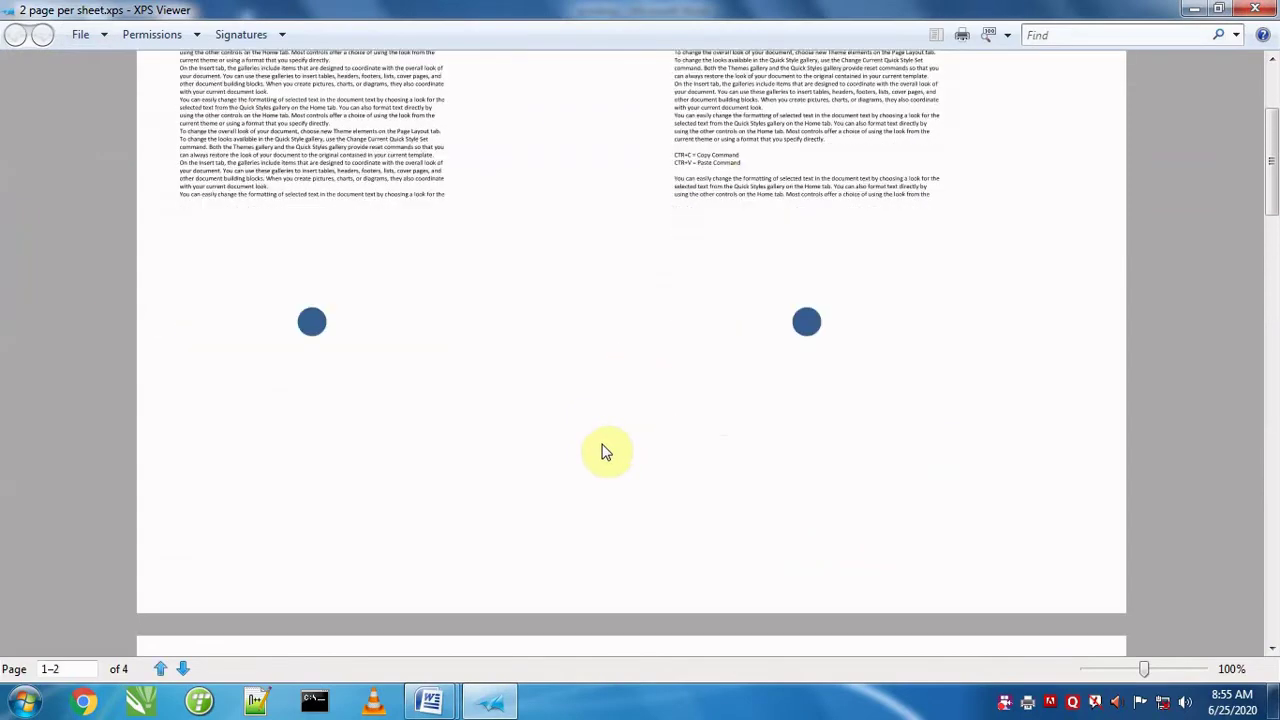
scroll(603, 450, "down", 3)
scroll(474, 466, "down", 3)
scroll(469, 474, "down", 3)
scroll(505, 440, "down", 3)
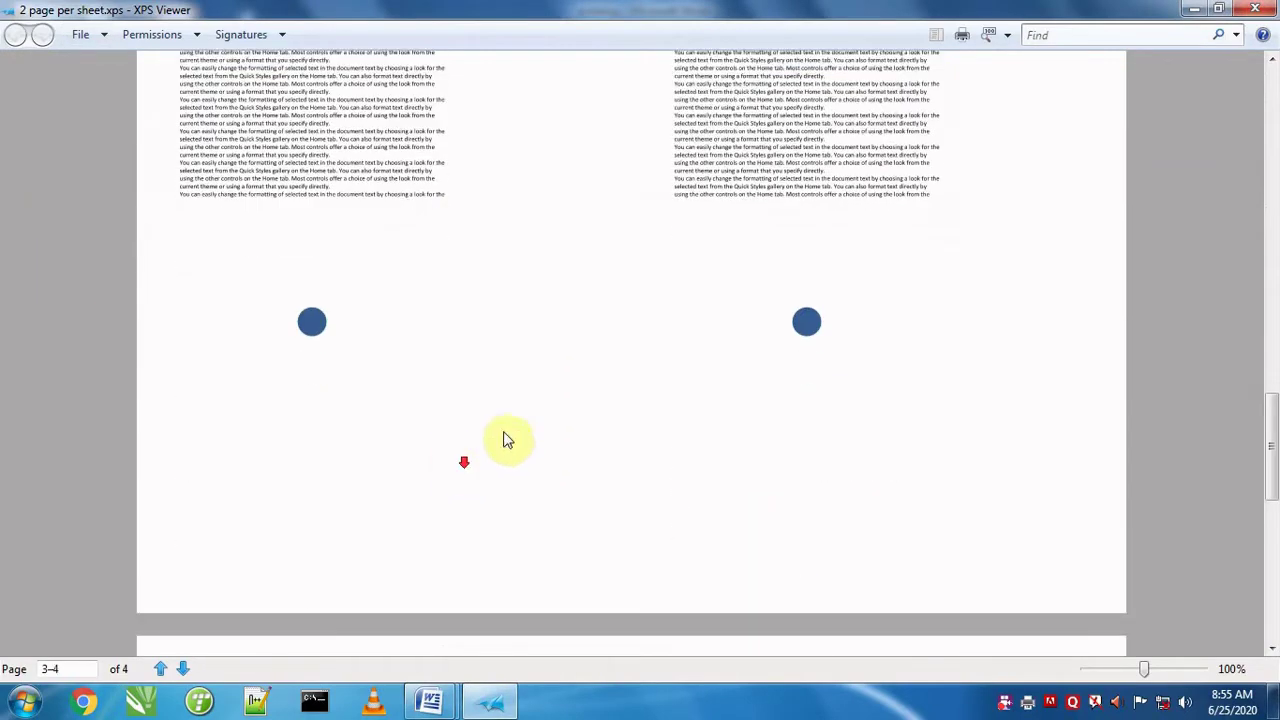
left_click(1254, 10)
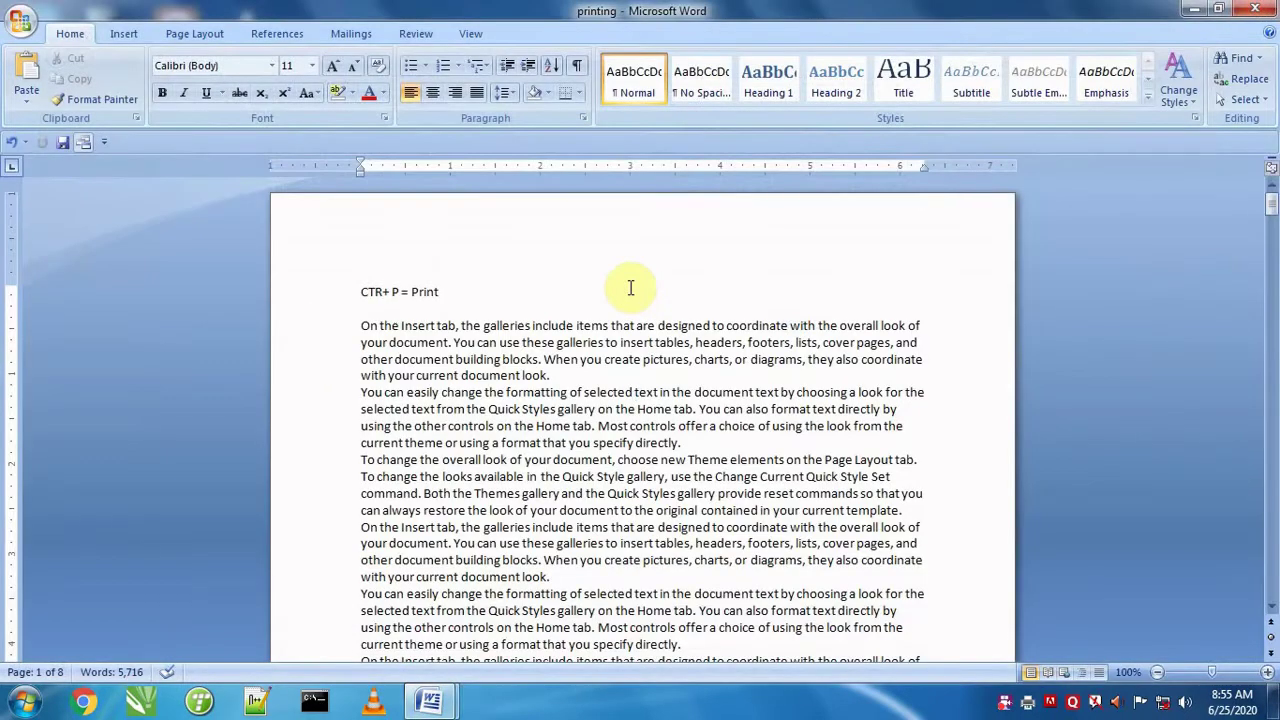
Print the document to the XPS writer with 4 pages per sheet
key("ctrl+p")
left_click(915, 440)
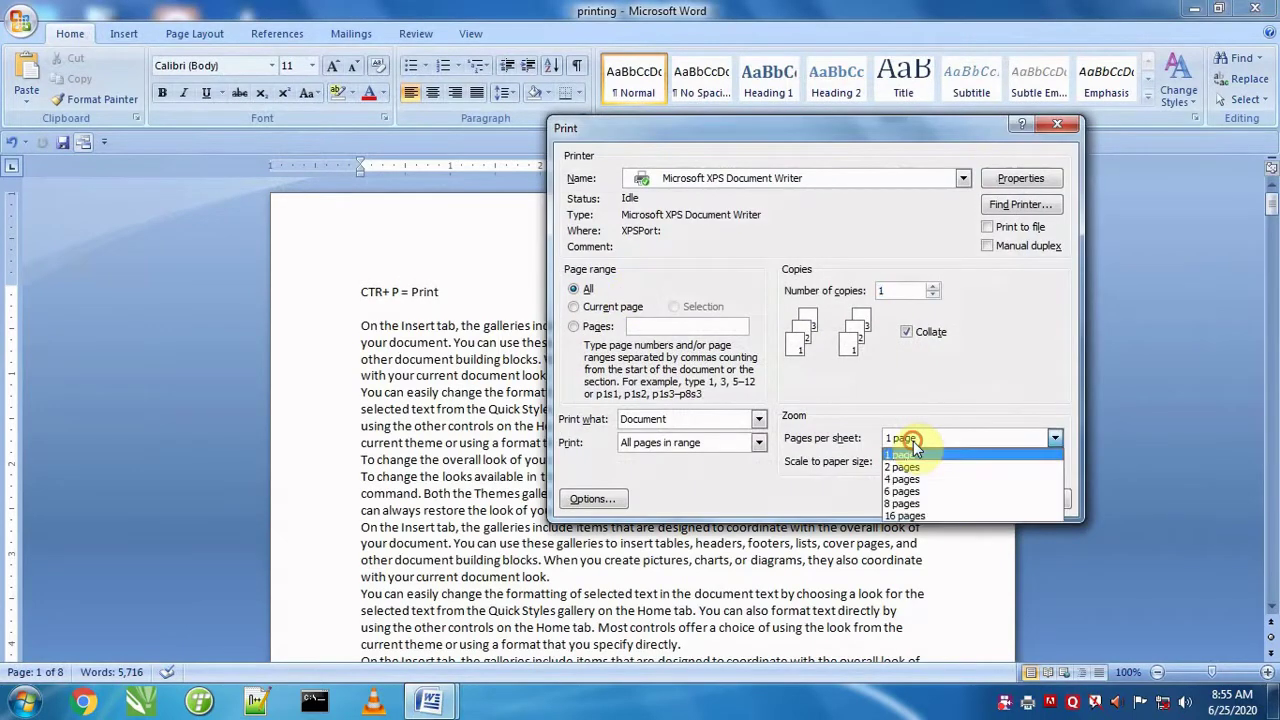
left_click(906, 484)
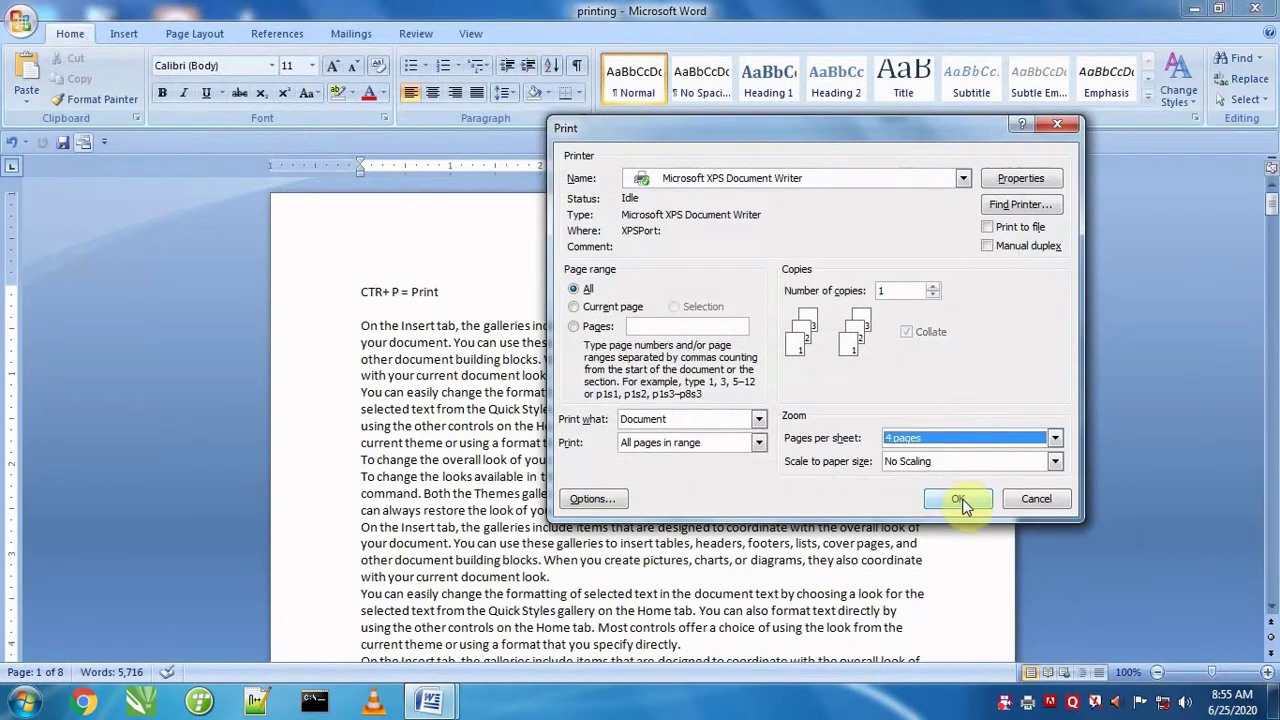
left_click(960, 500)
Save the output as '4 page in a sheet.xps', then review it in XPS Viewer and close it
type("4 page in a sheet")
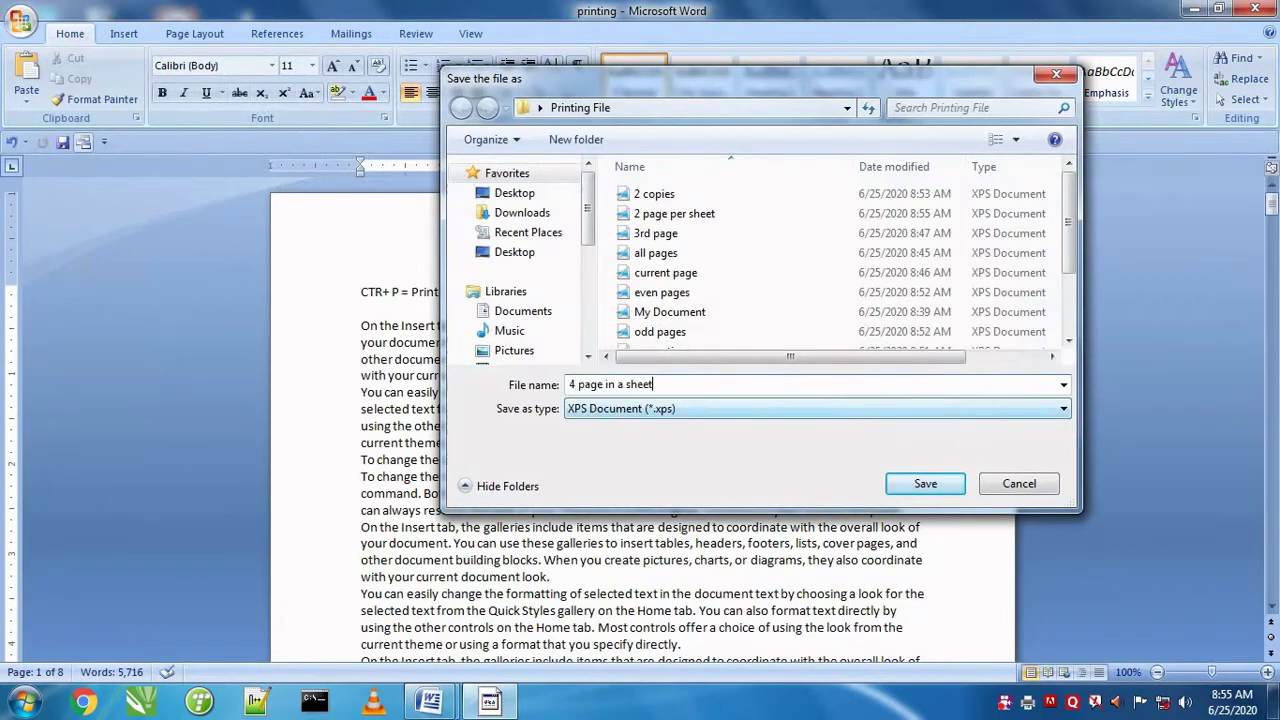
key("Return")
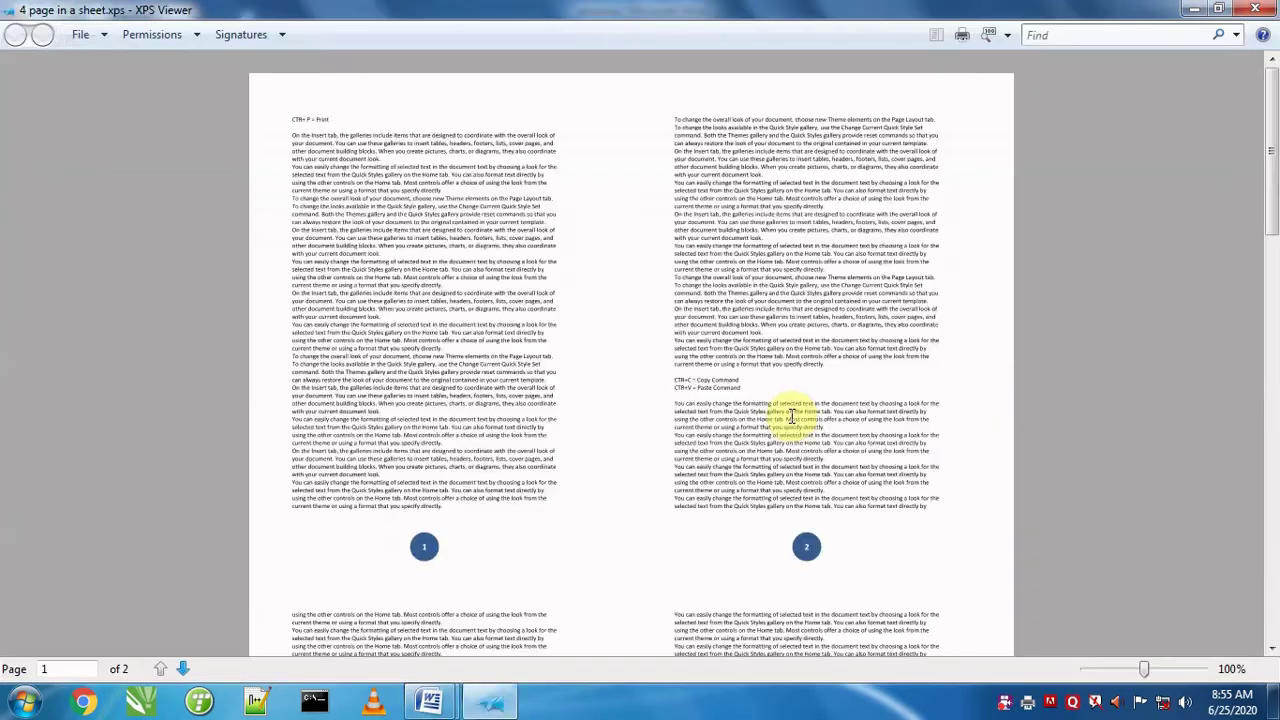
scroll(613, 601, "down", 5)
scroll(613, 601, "down", 3)
scroll(613, 597, "down", 3)
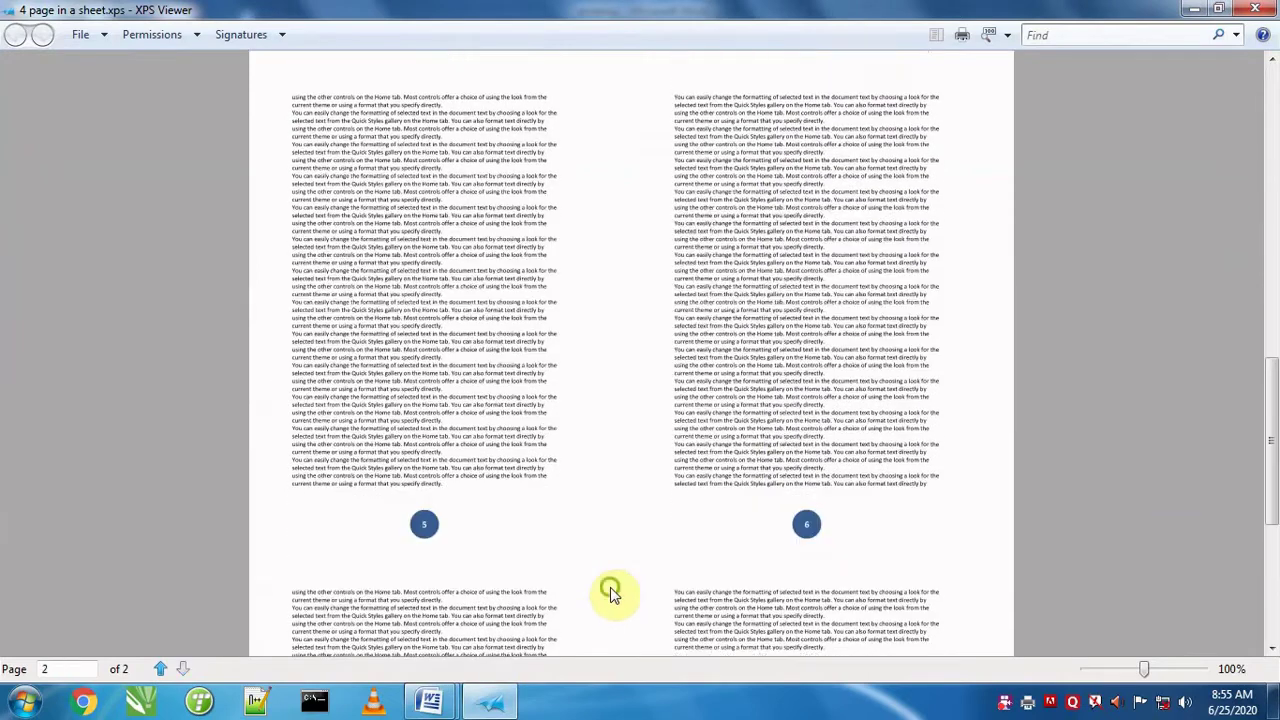
scroll(608, 591, "down", 3)
scroll(760, 325, "down", 1)
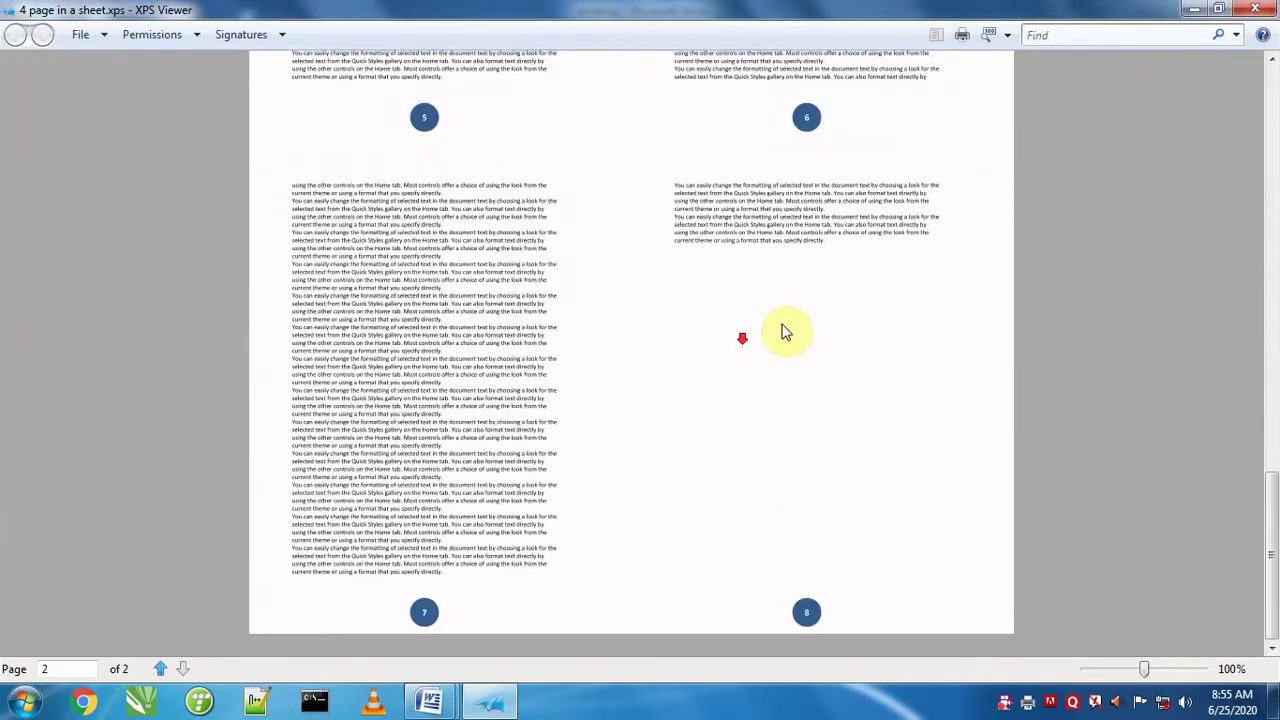
left_click(1255, 9)
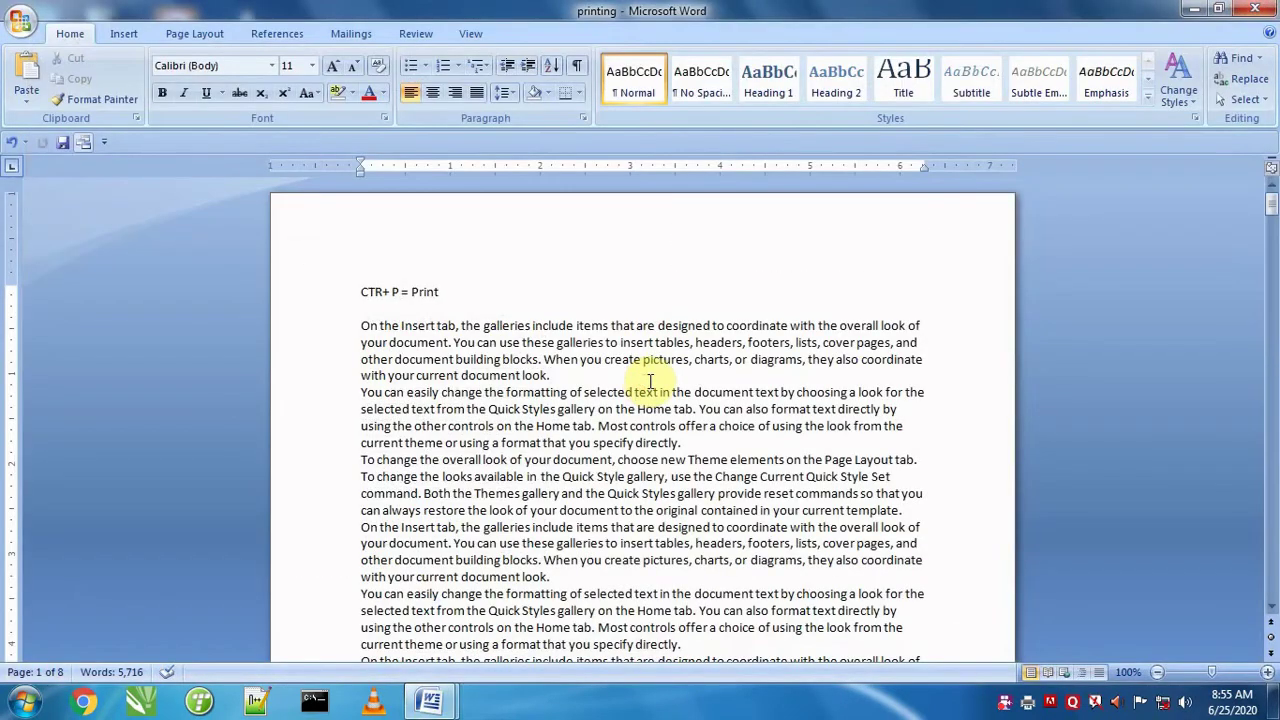
key("ctrl+p")
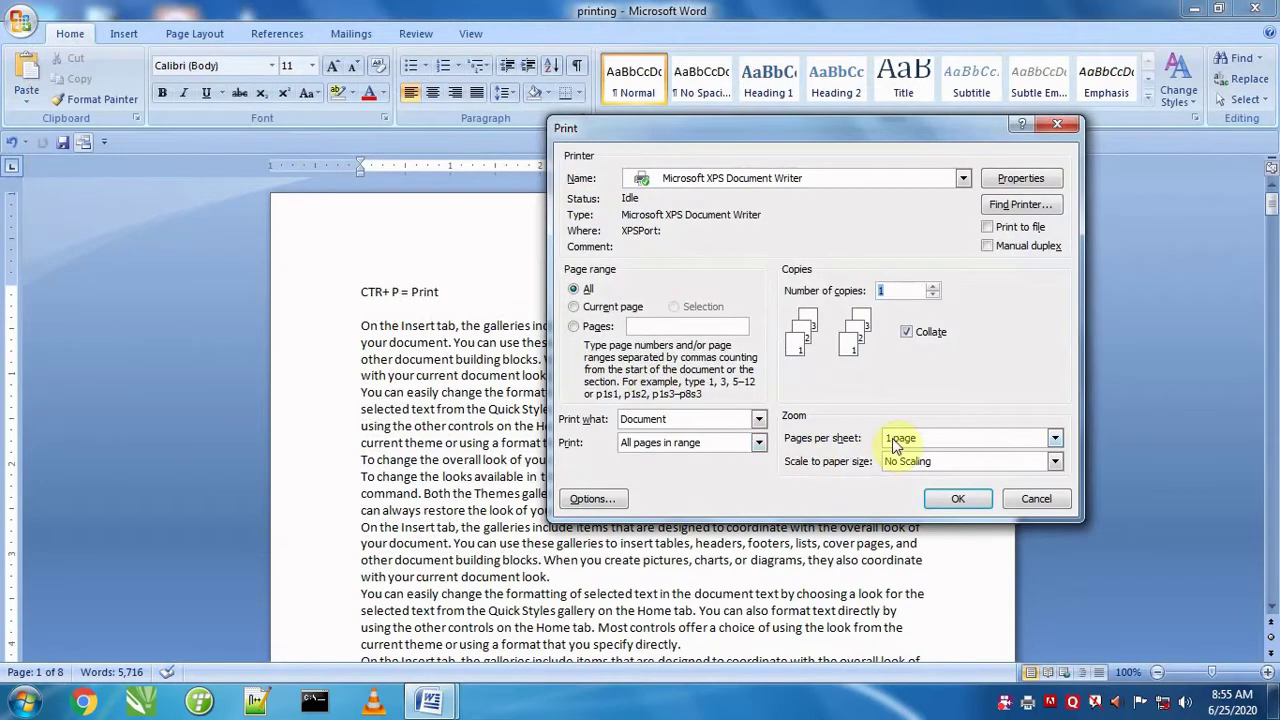
left_click(913, 470)
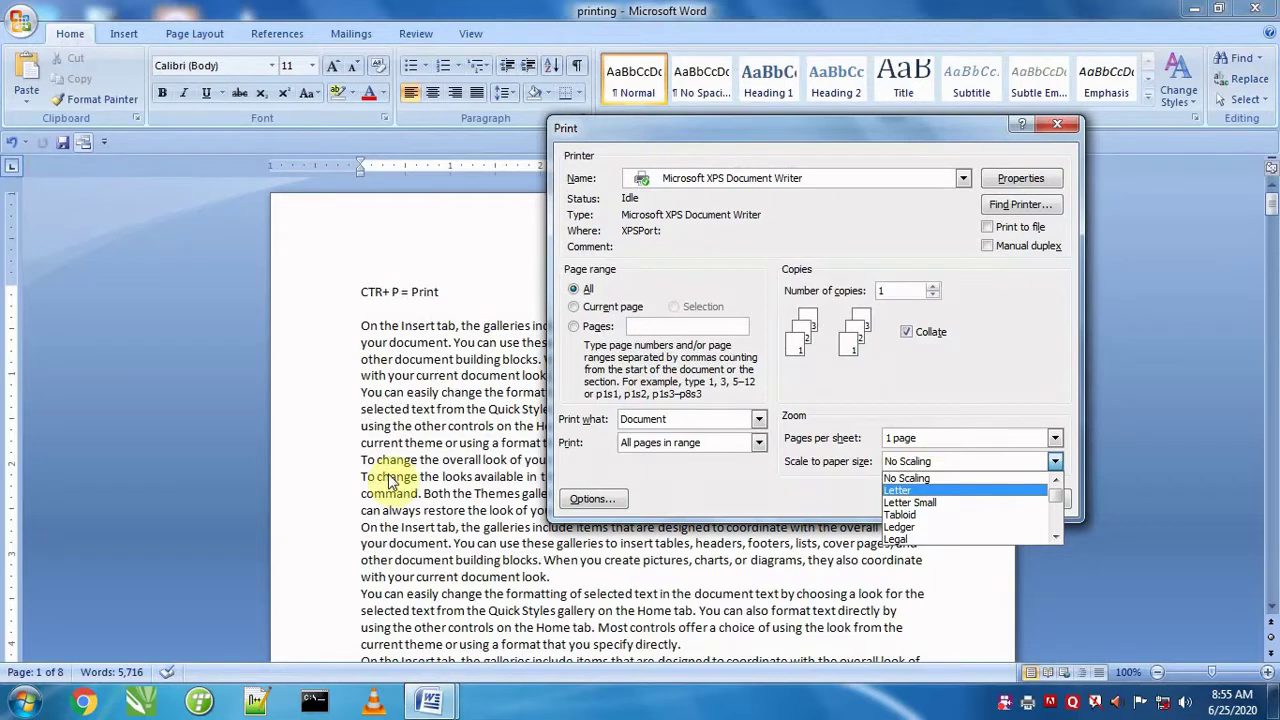
left_click(1060, 128)
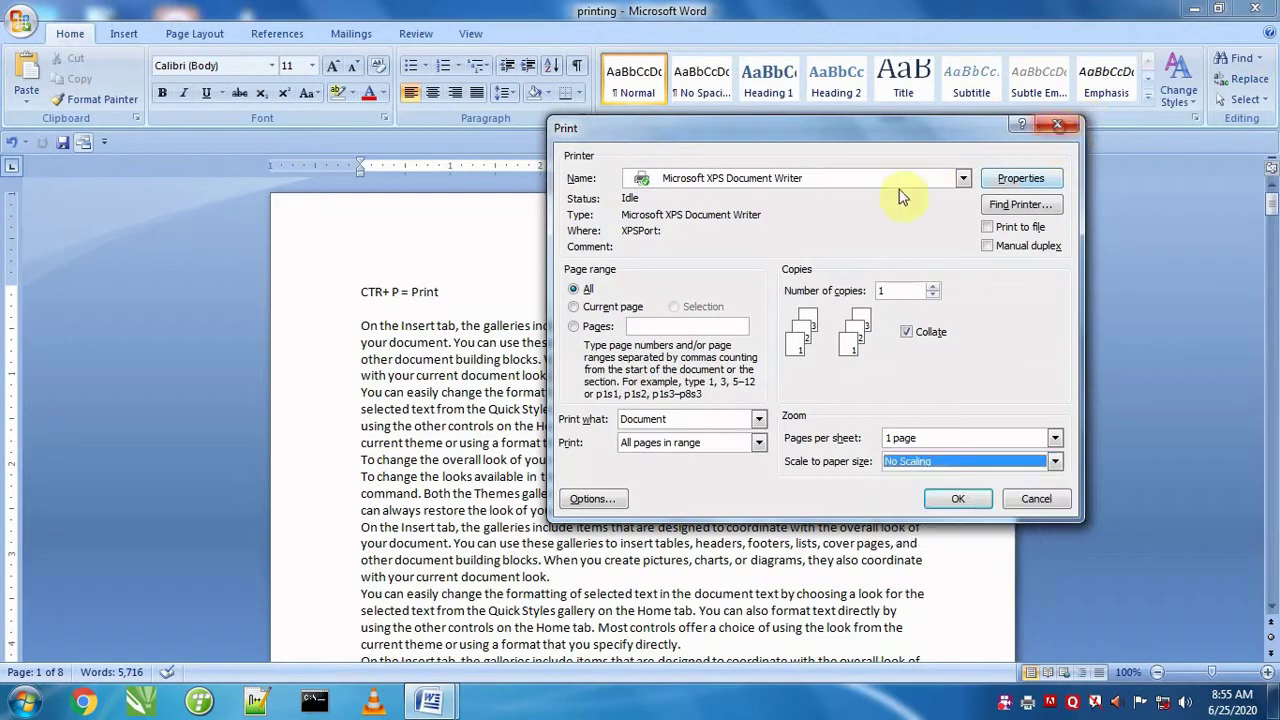
left_click(1070, 122)
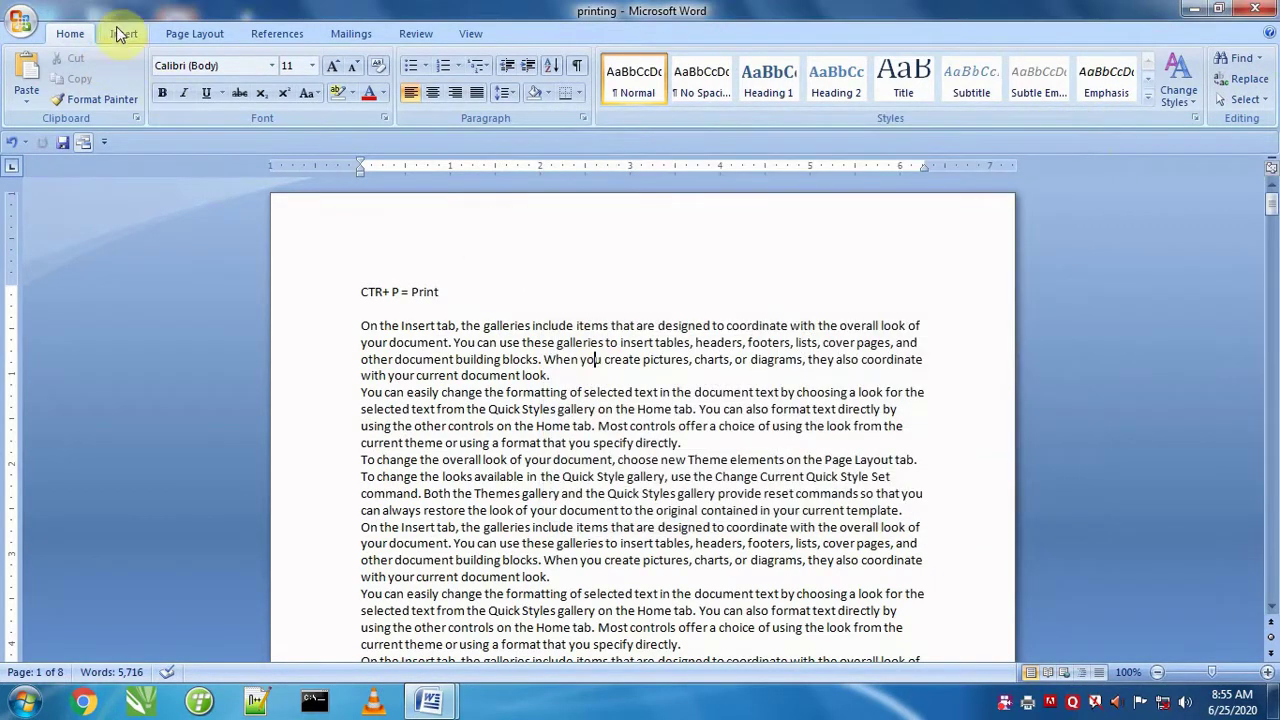
Try the Letter, Letter Small and envelope paper sizes under Page Layout > Size
left_click(185, 33)
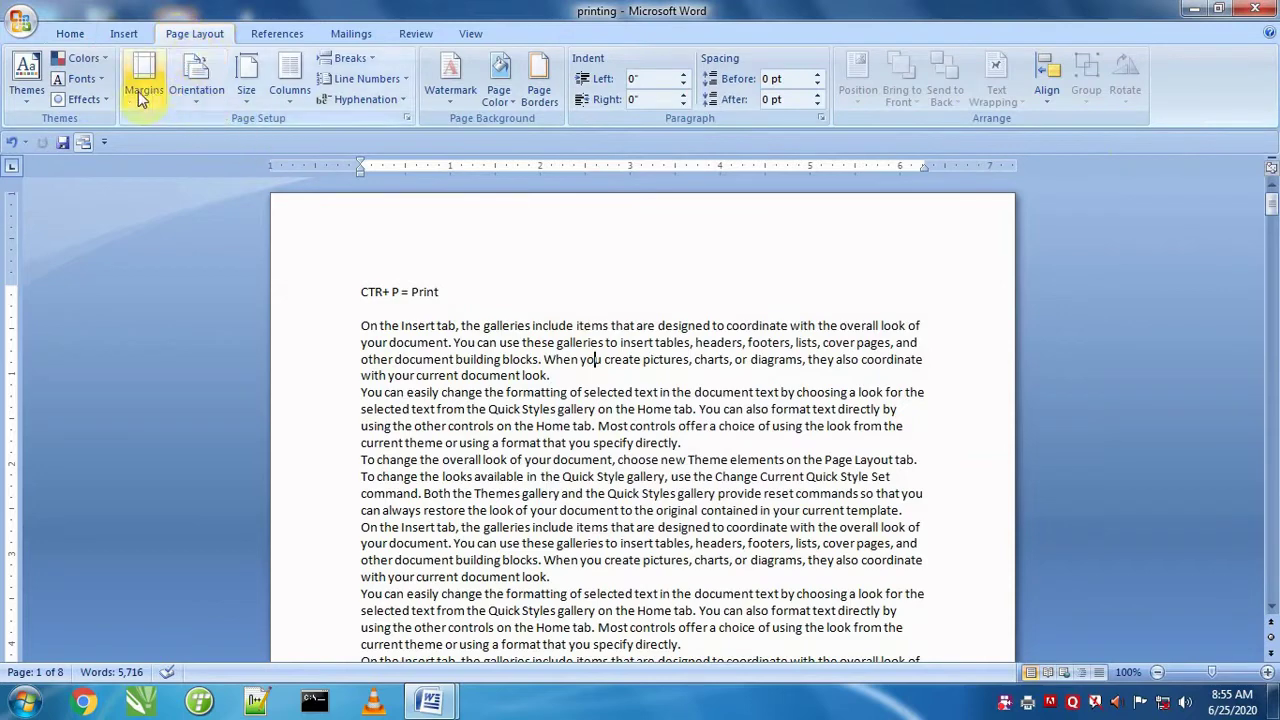
left_click(245, 98)
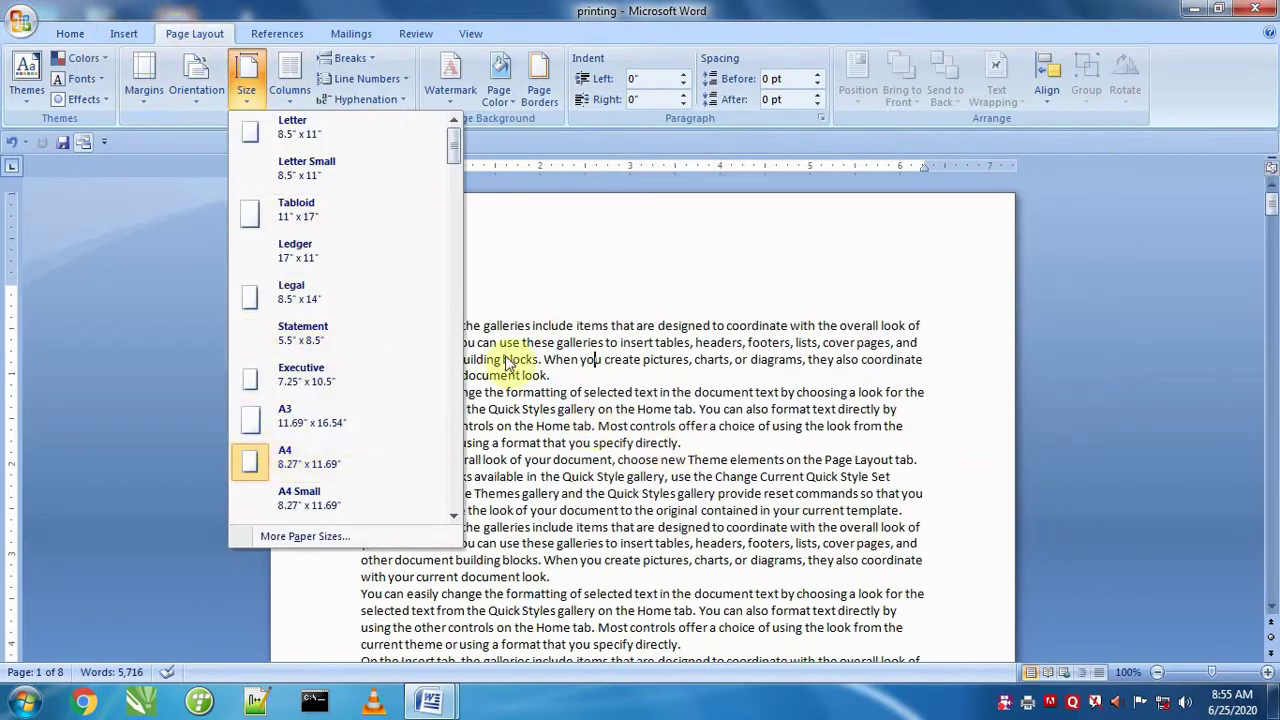
left_click(305, 133)
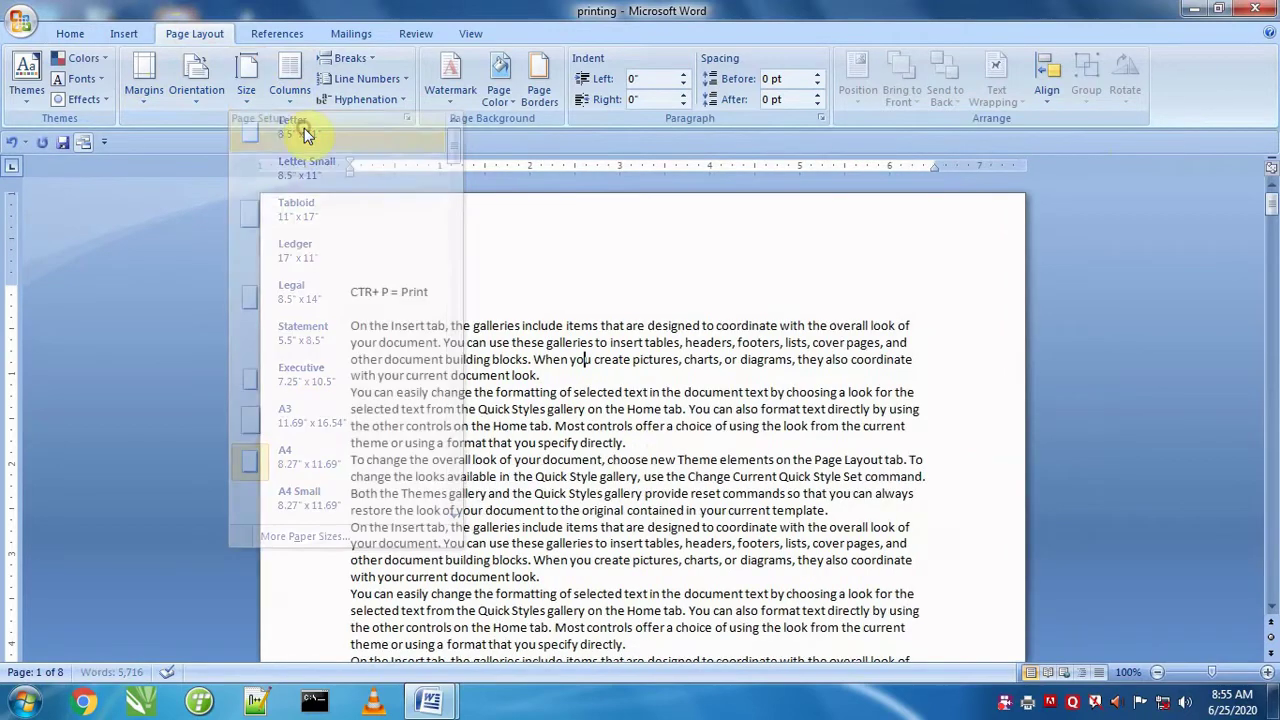
left_click(248, 85)
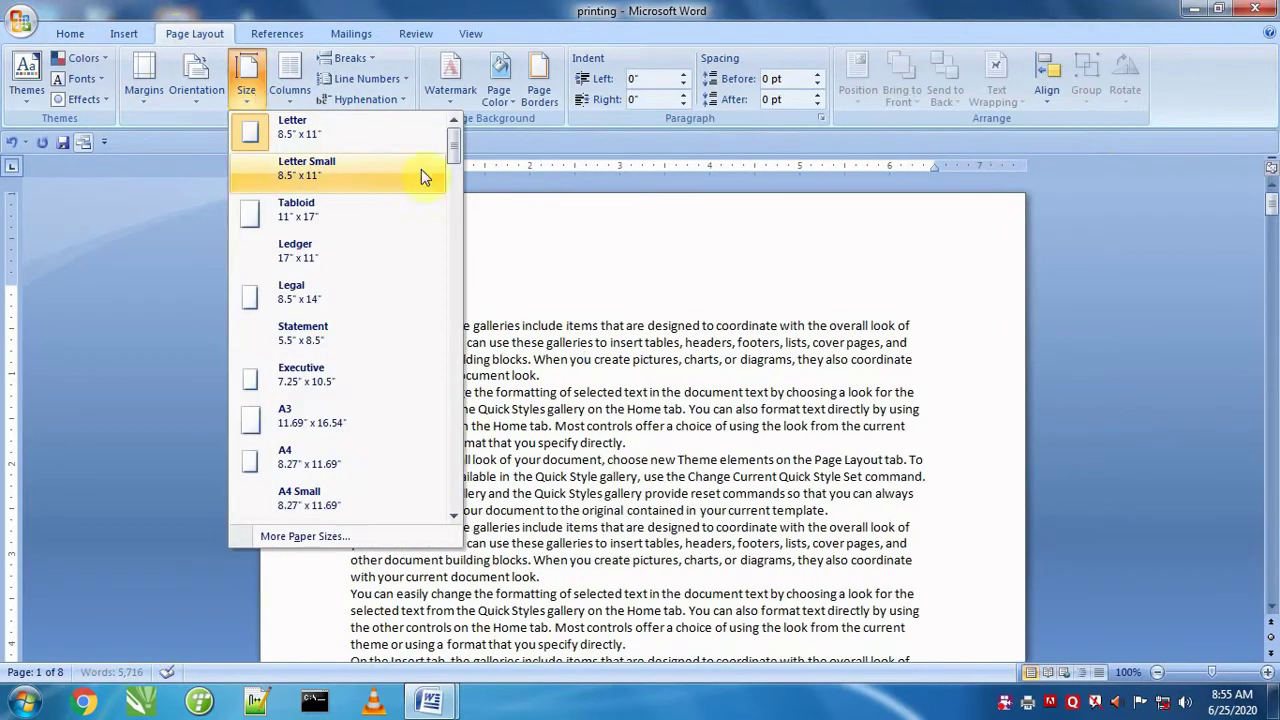
left_click(341, 175)
left_click(251, 100)
left_click_drag(455, 145, 449, 257)
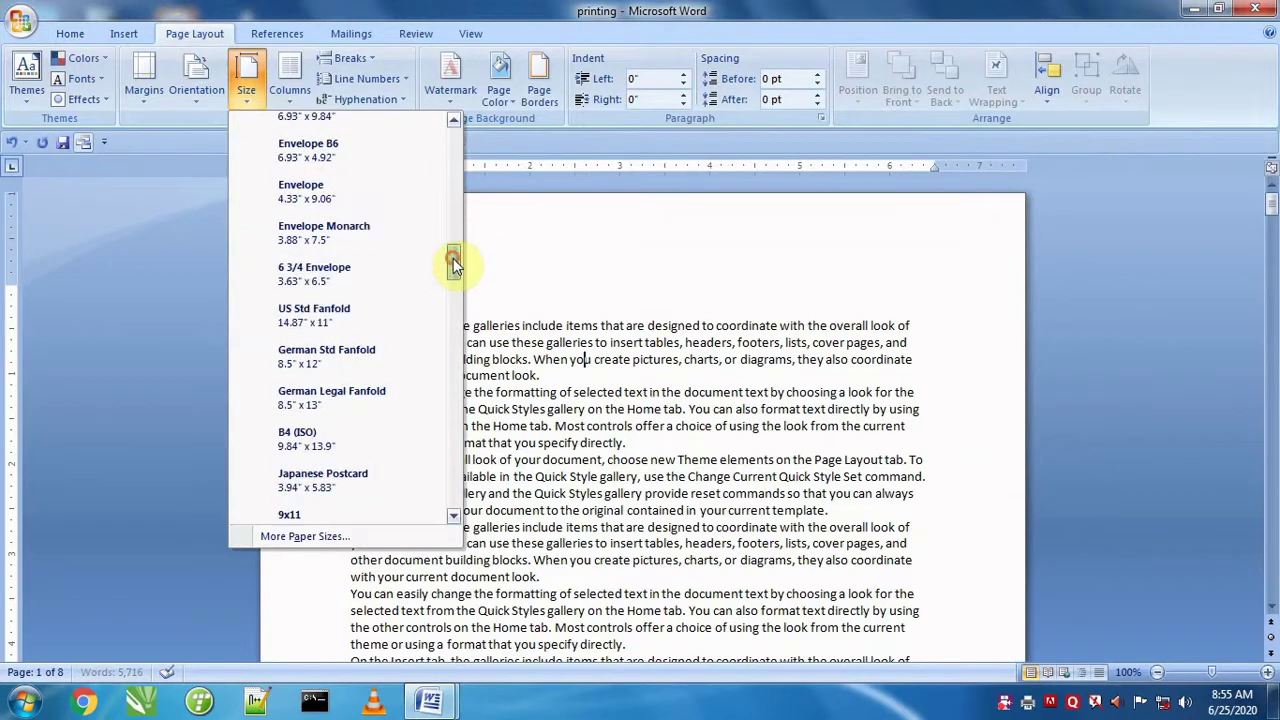
left_click(420, 271)
Set the document's paper size to A4
scroll(593, 424, "down", 7)
scroll(593, 424, "up", 7)
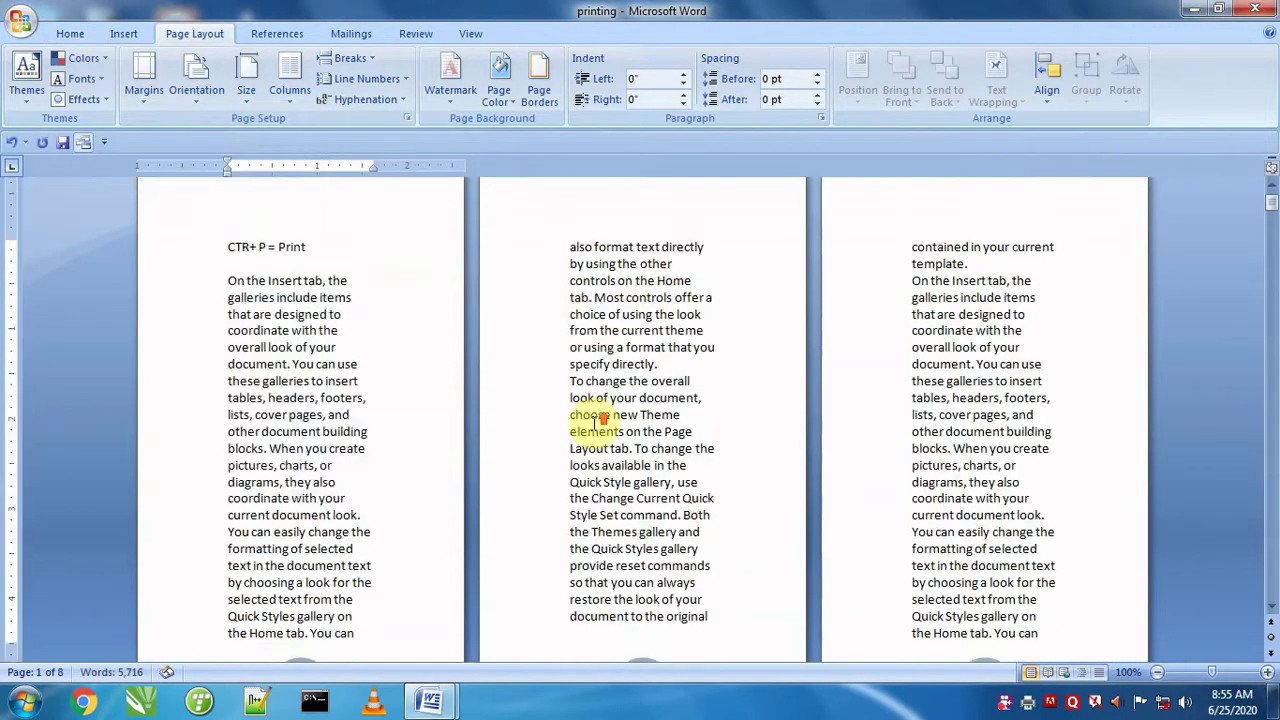
scroll(593, 424, "up", 1)
left_click(245, 90)
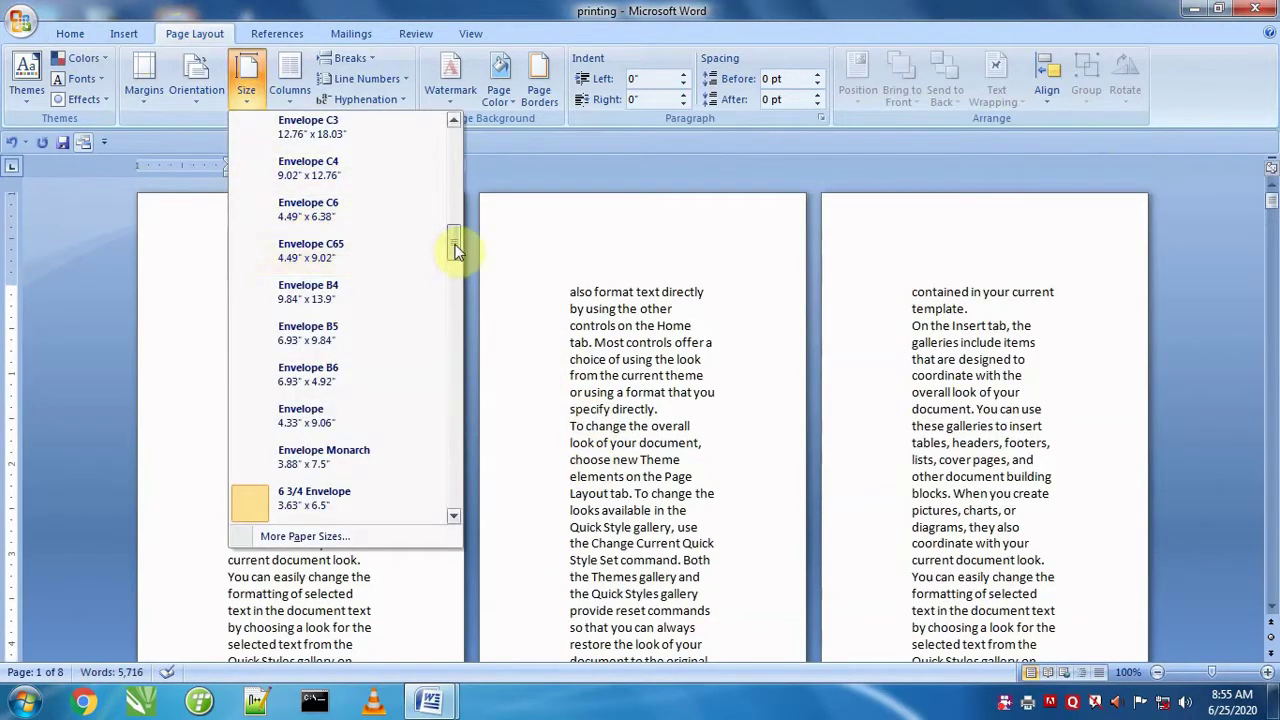
left_click_drag(455, 244, 459, 167)
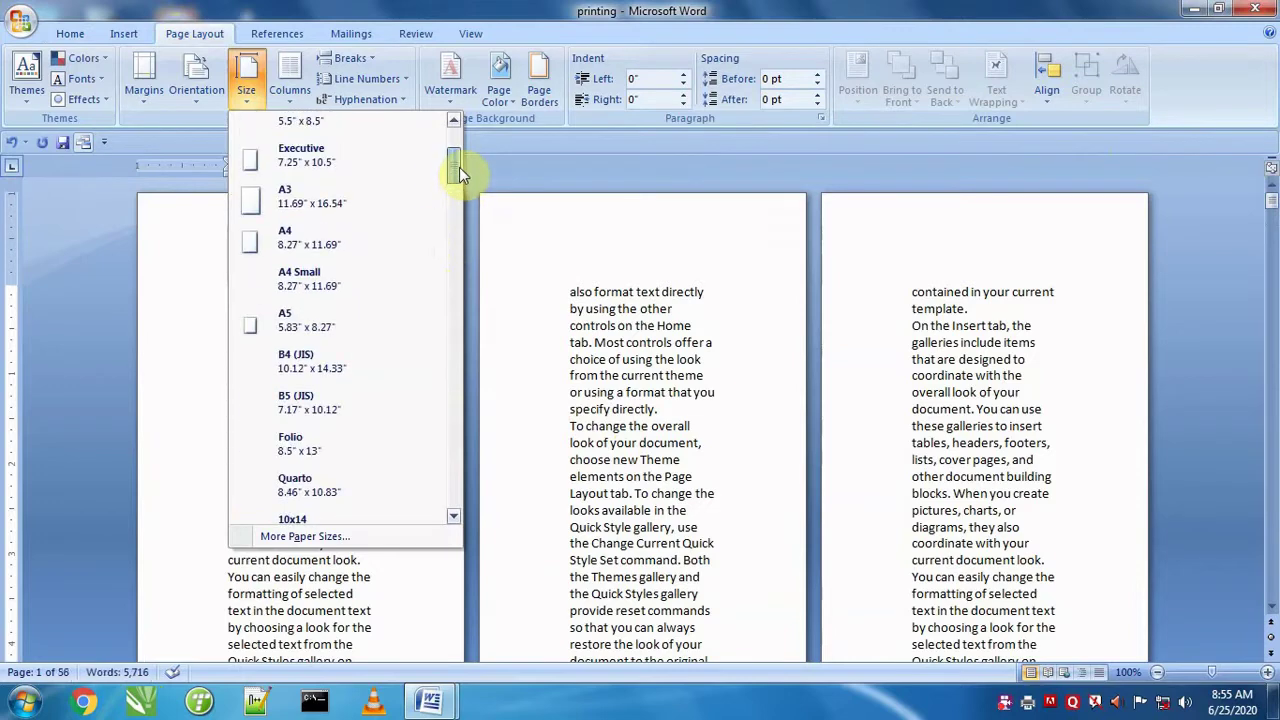
left_click(311, 238)
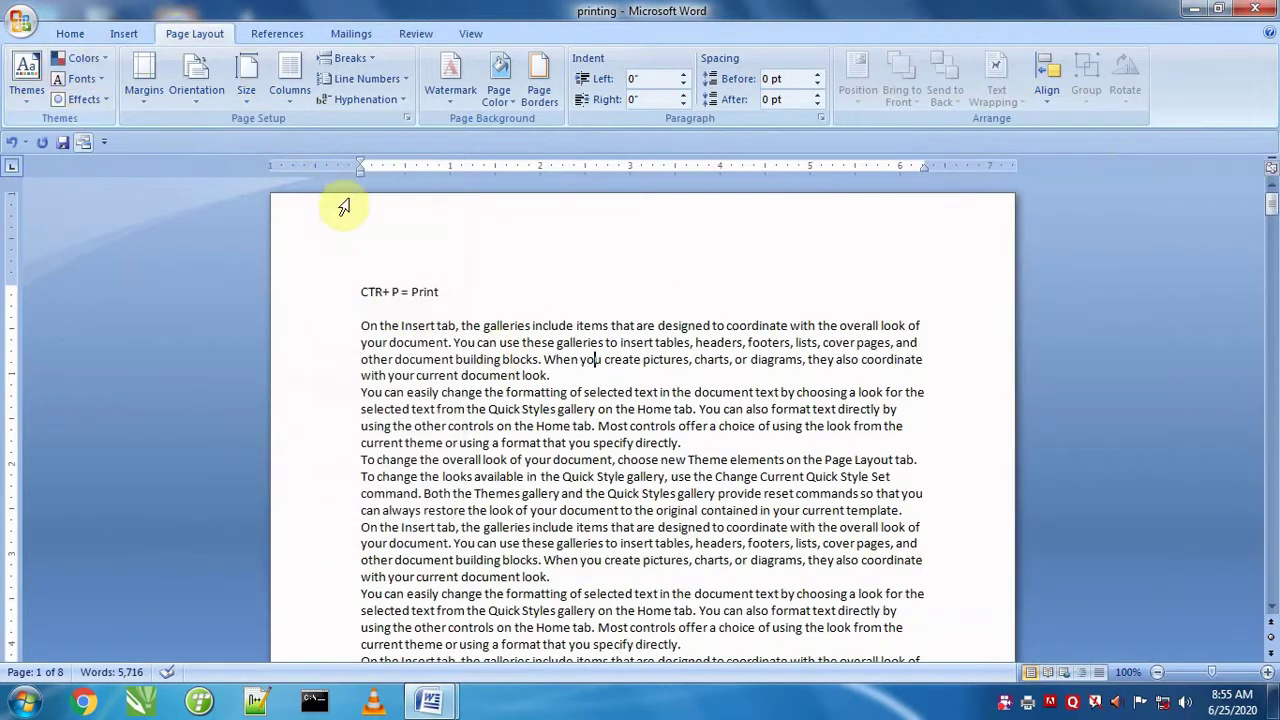
Print the document scaled to a rotated postcard paper size
key("ctrl+p")
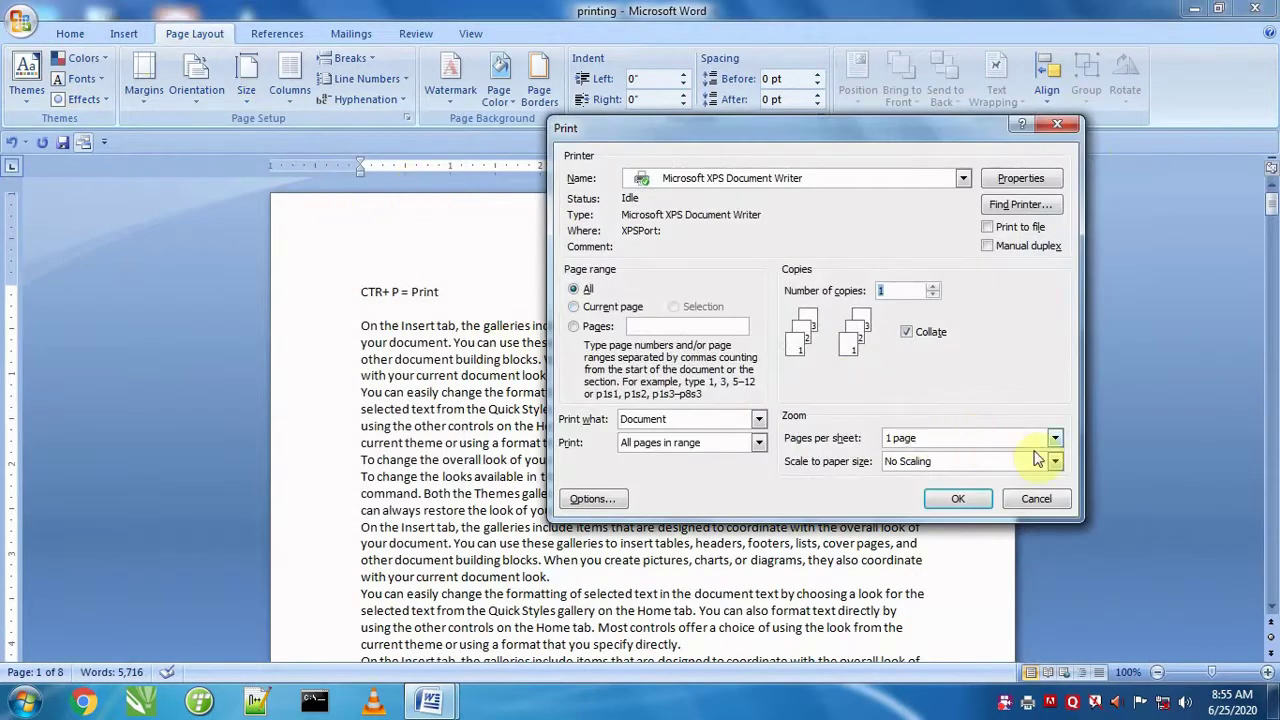
left_click(1059, 465)
left_click_drag(1057, 485, 1057, 512)
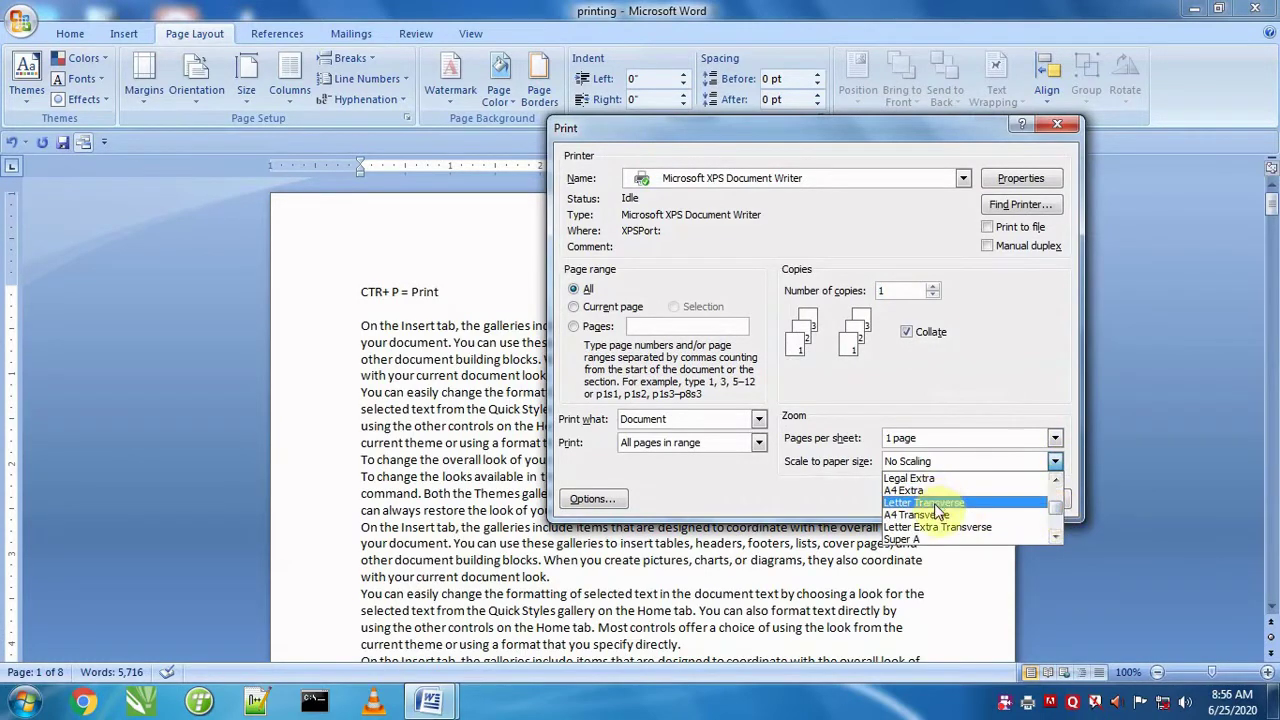
left_click(935, 503)
left_click(1055, 465)
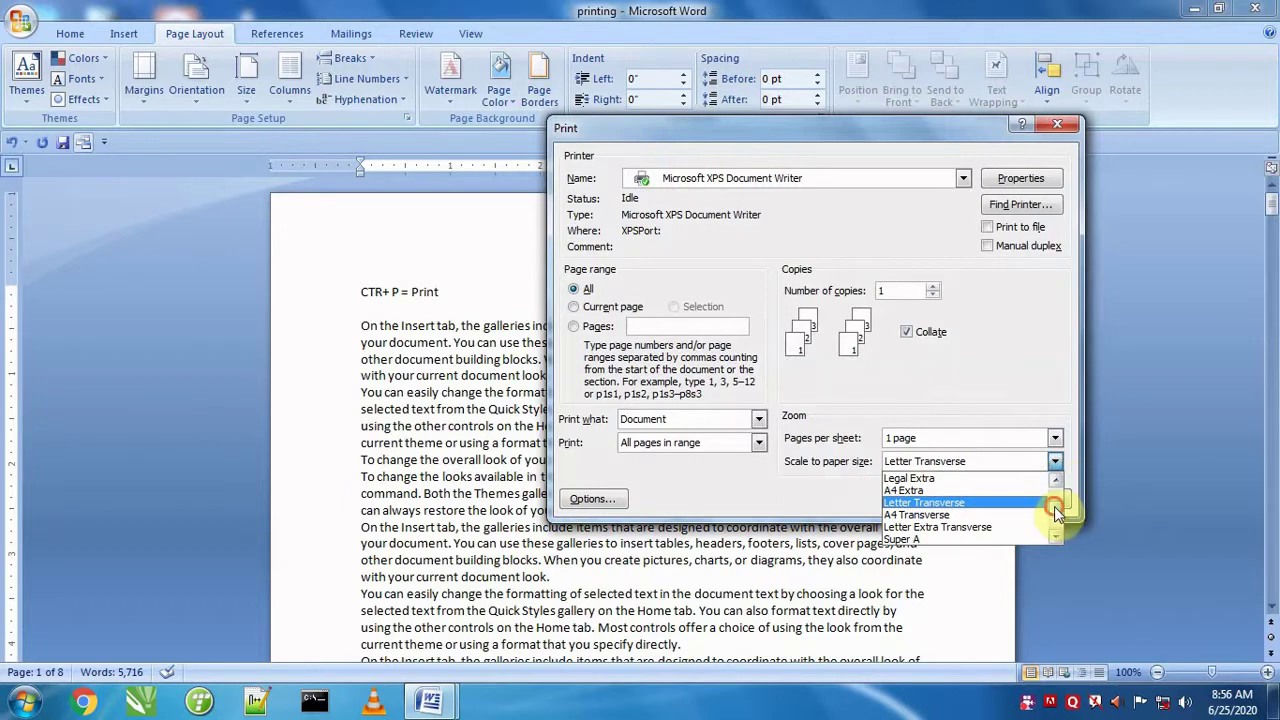
left_click_drag(1056, 503, 1058, 518)
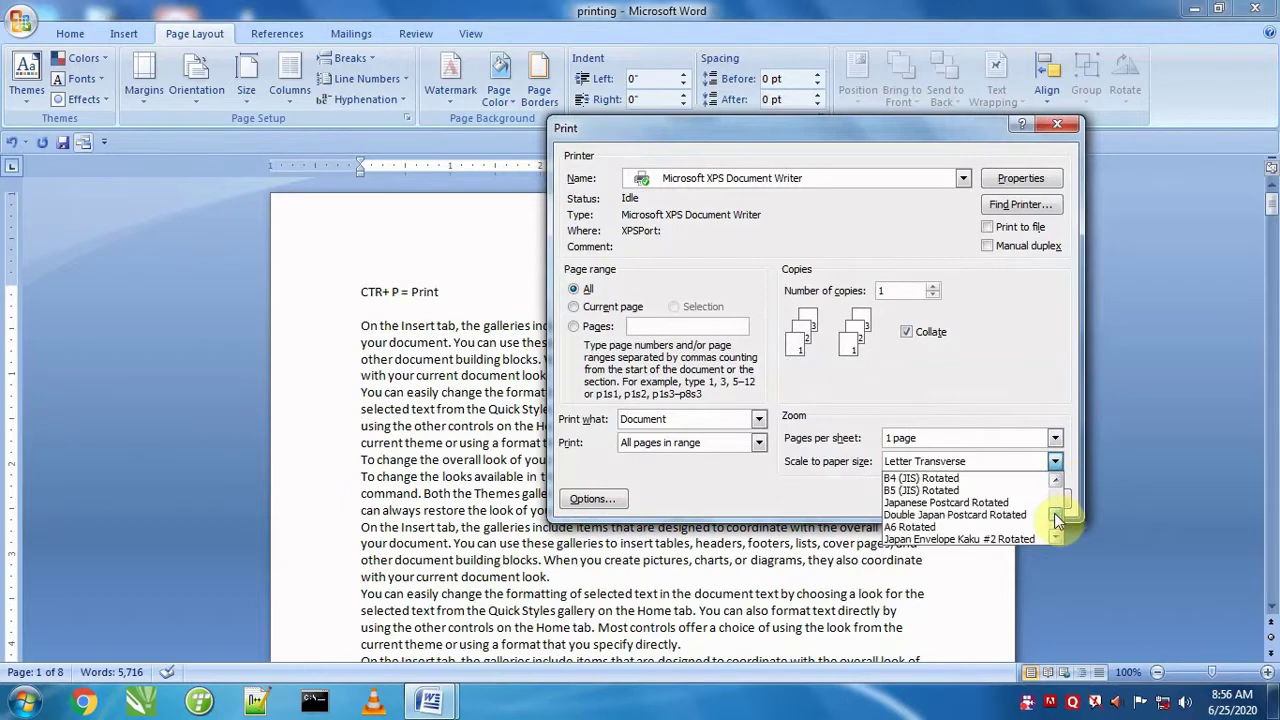
left_click(941, 505)
left_click(957, 498)
type("change page")
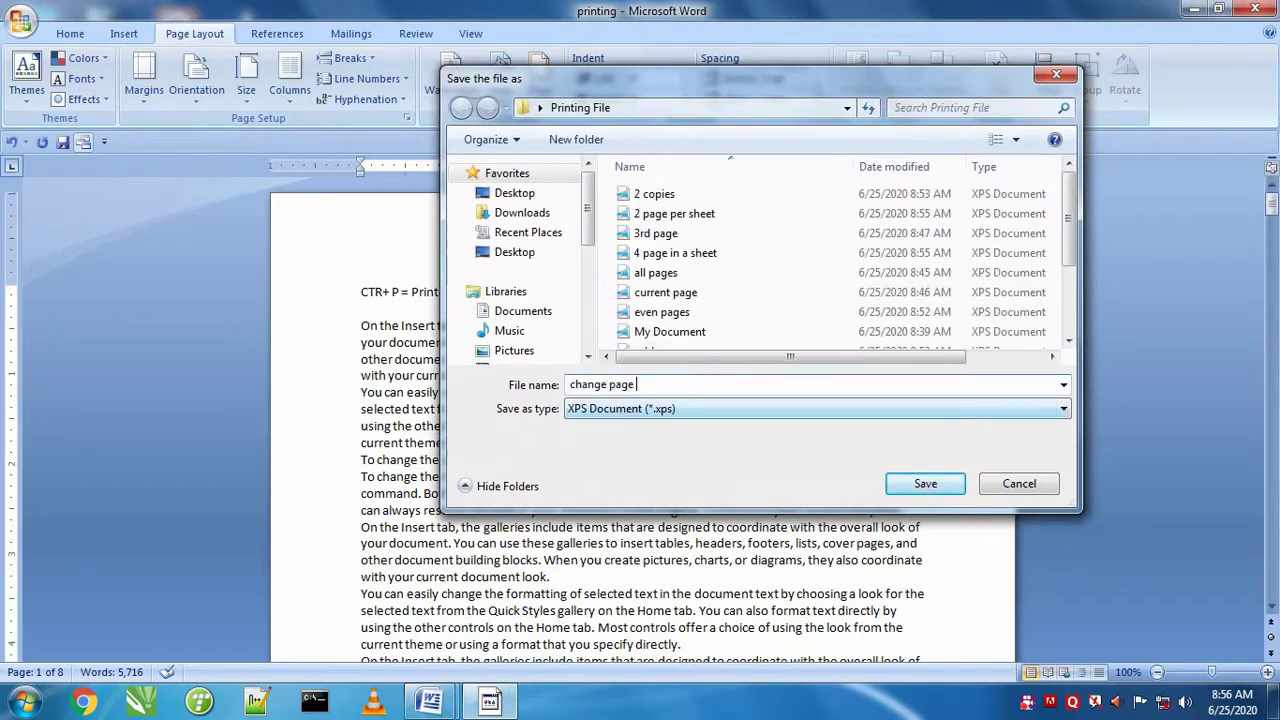
Save the output as 'change page size.xps', then review it in XPS Viewer and close it
key("BackSpace")
key("BackSpace")
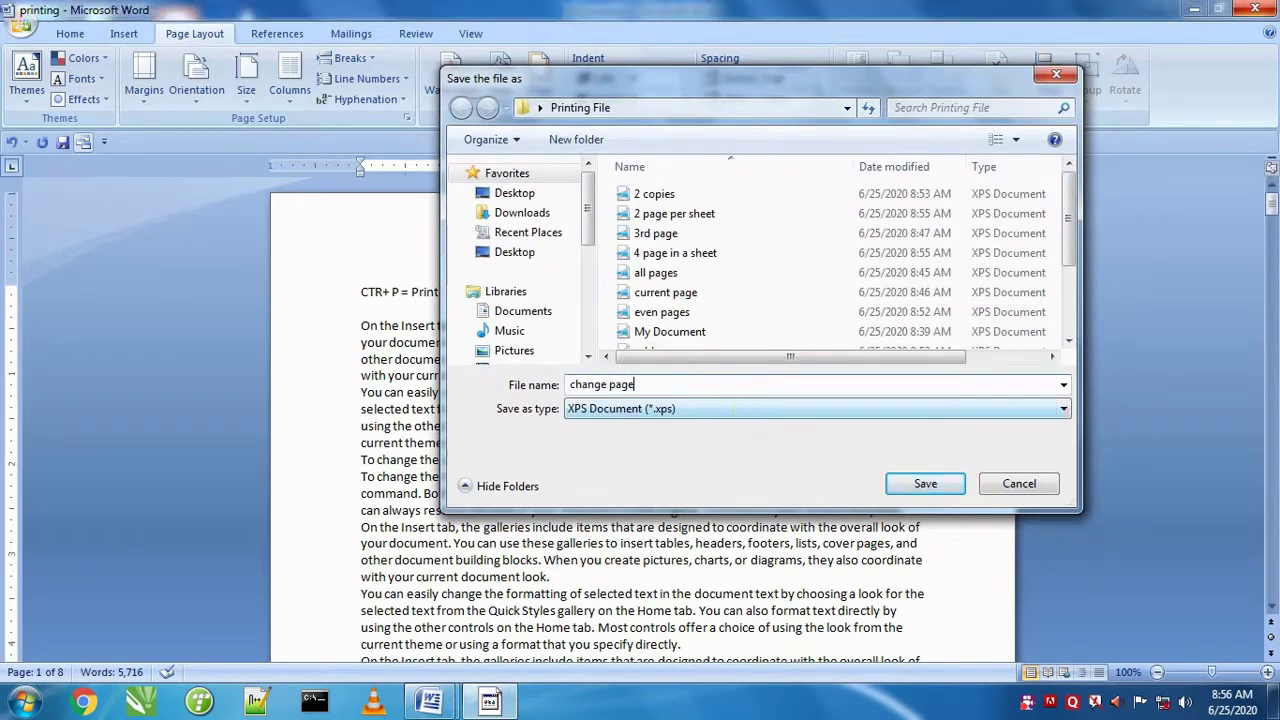
type("size")
key("Return")
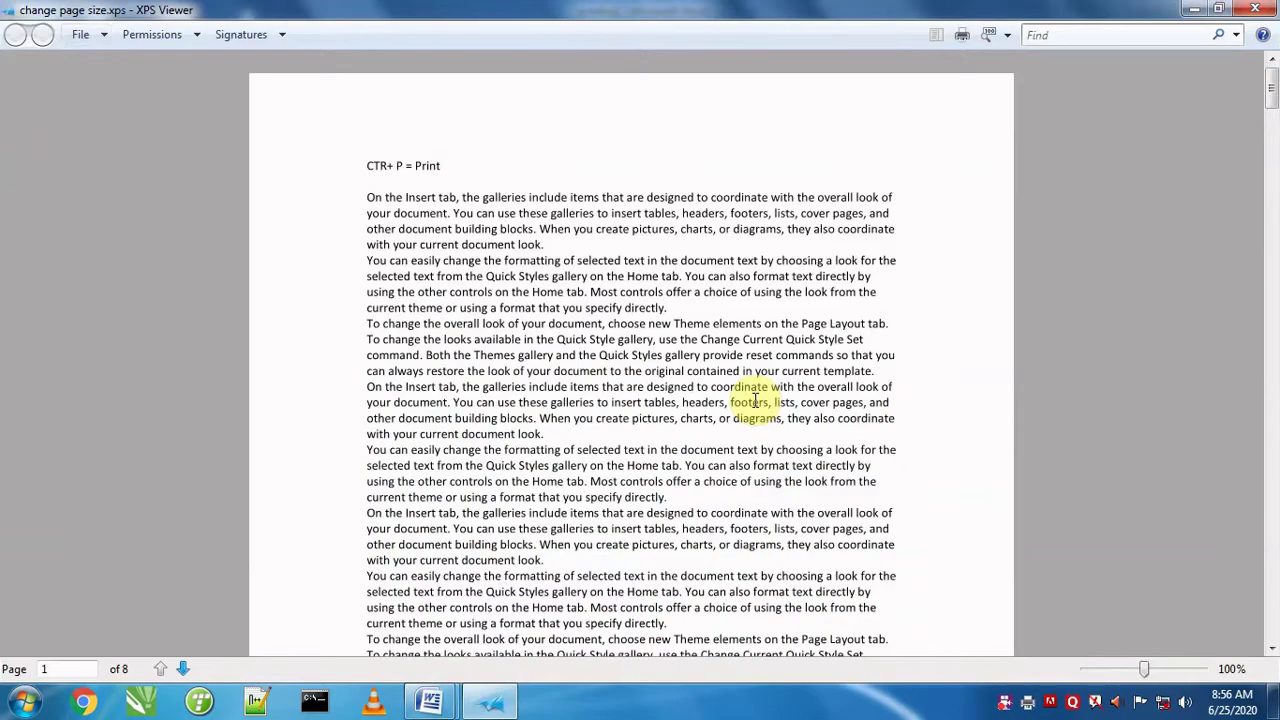
scroll(571, 414, "down", 5)
scroll(565, 425, "down", 5)
scroll(565, 425, "up", 5)
scroll(565, 425, "up", 5)
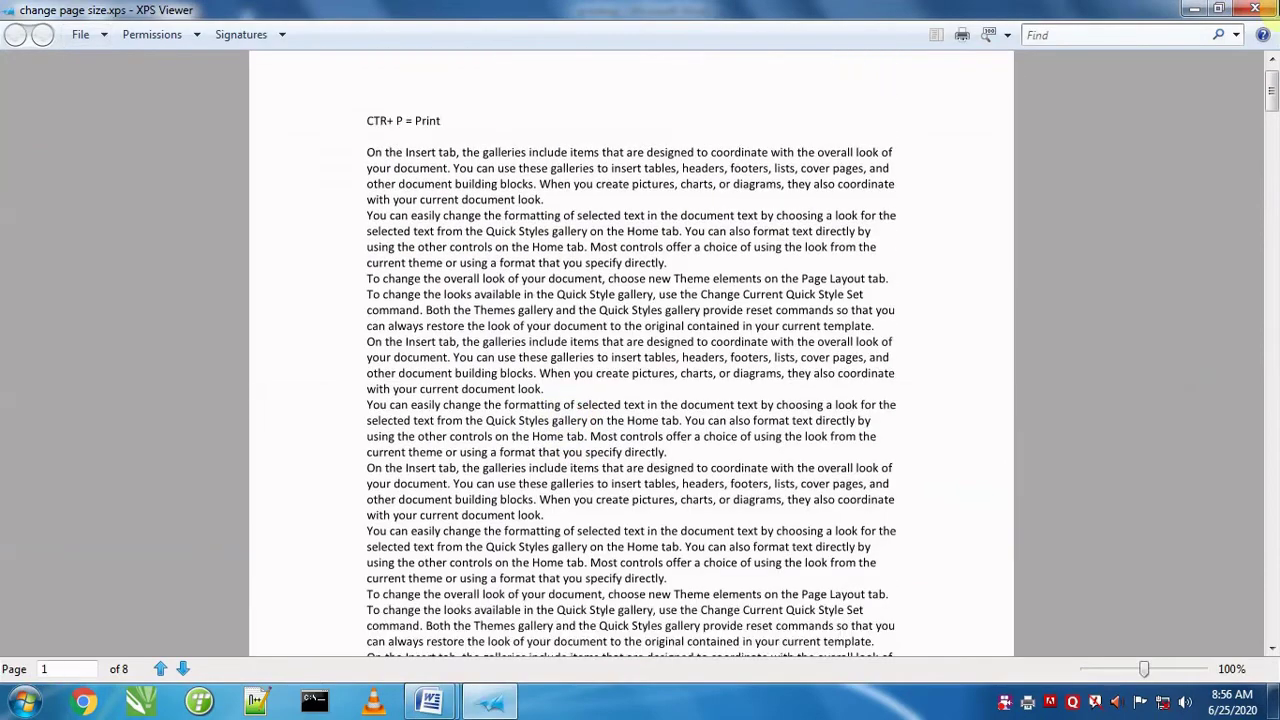
left_click(1265, 8)
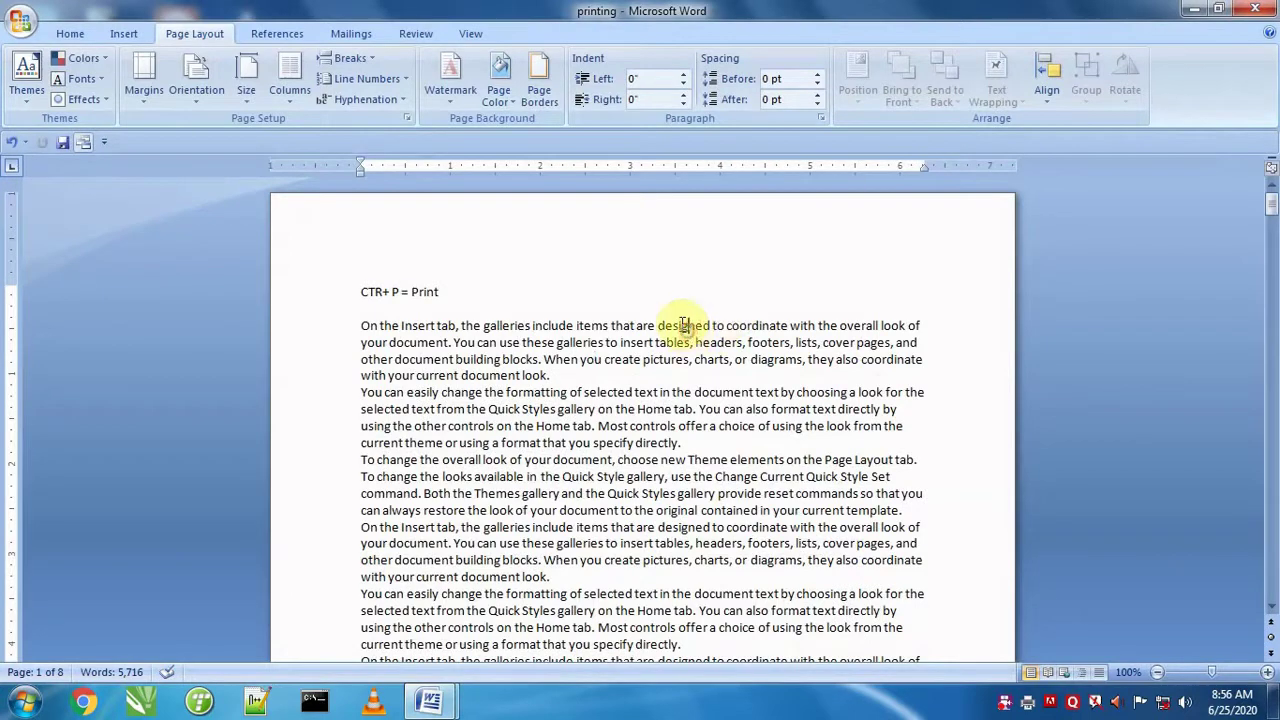
key("ctrl+p")
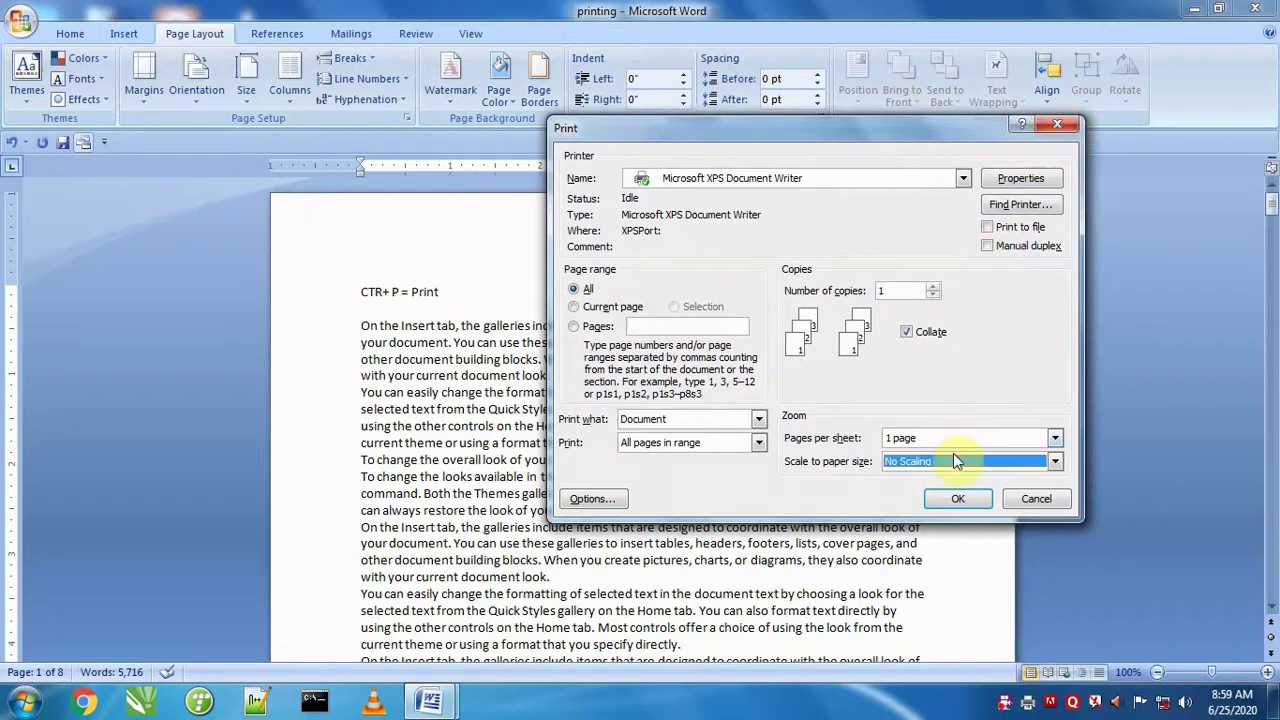
left_click(1055, 463)
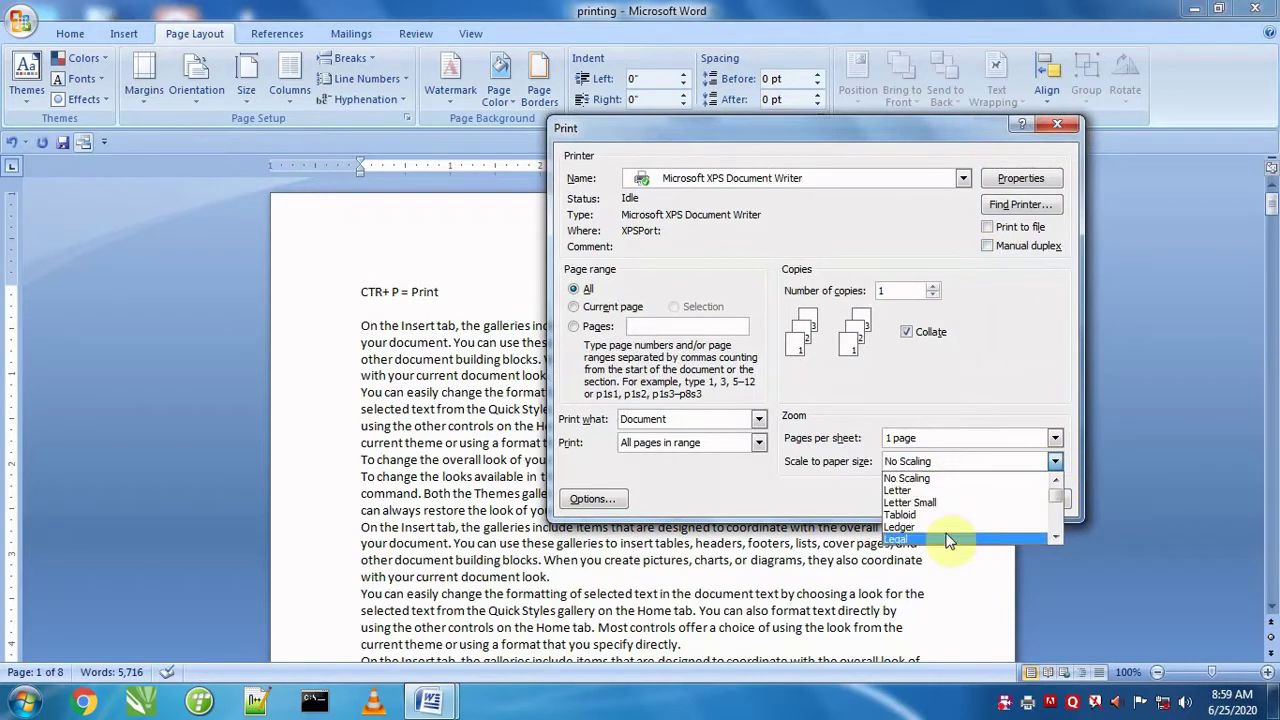
left_click(817, 505)
left_click(1036, 499)
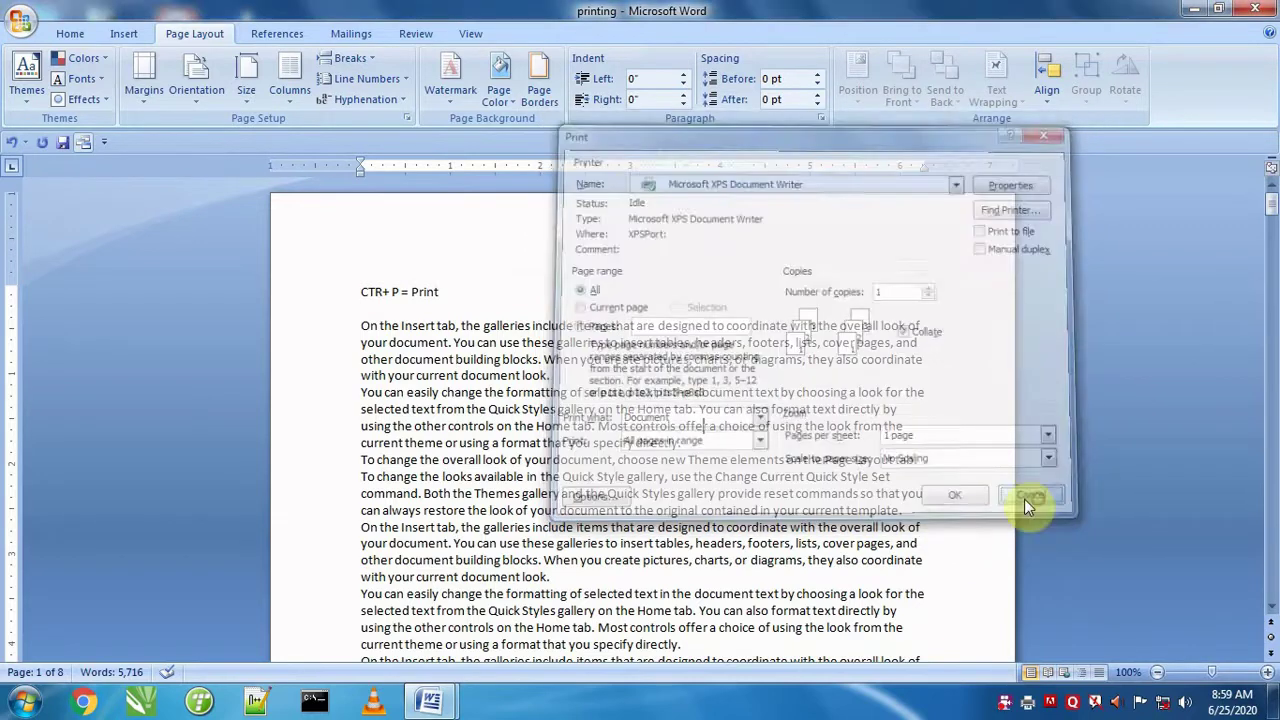
Set the paper size to Japanese Postcard
left_click(250, 99)
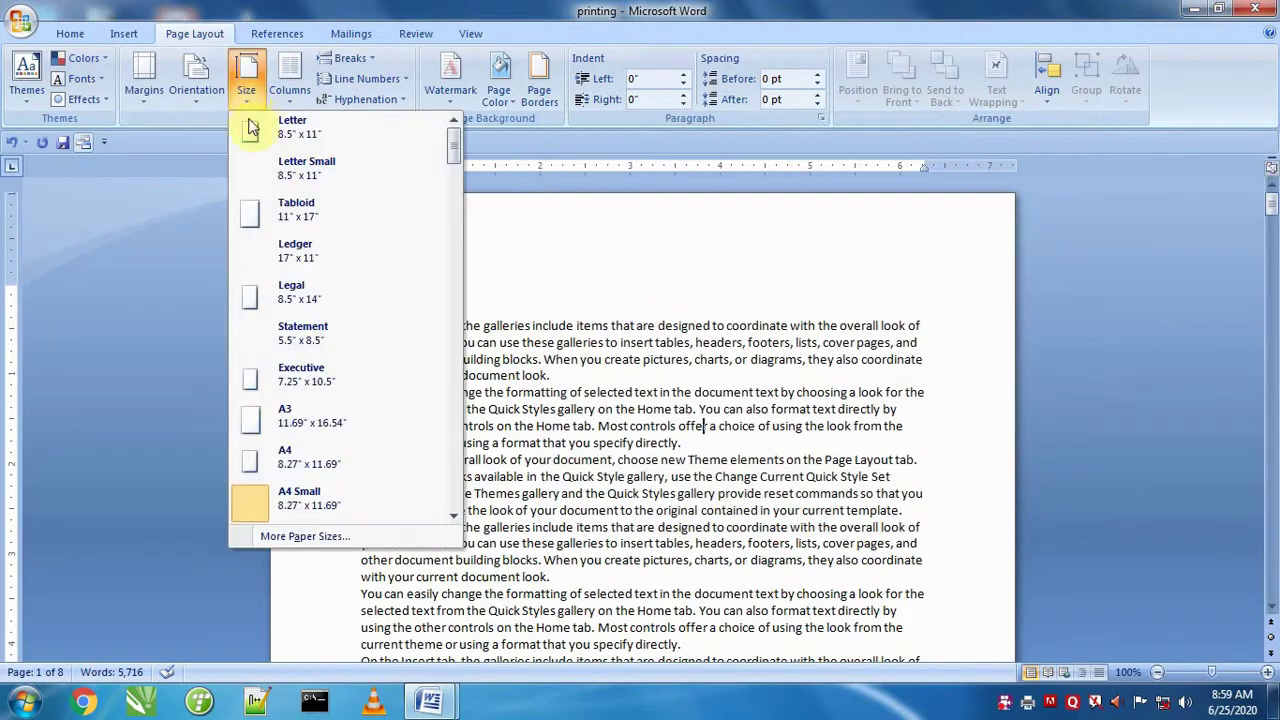
left_click_drag(457, 145, 466, 270)
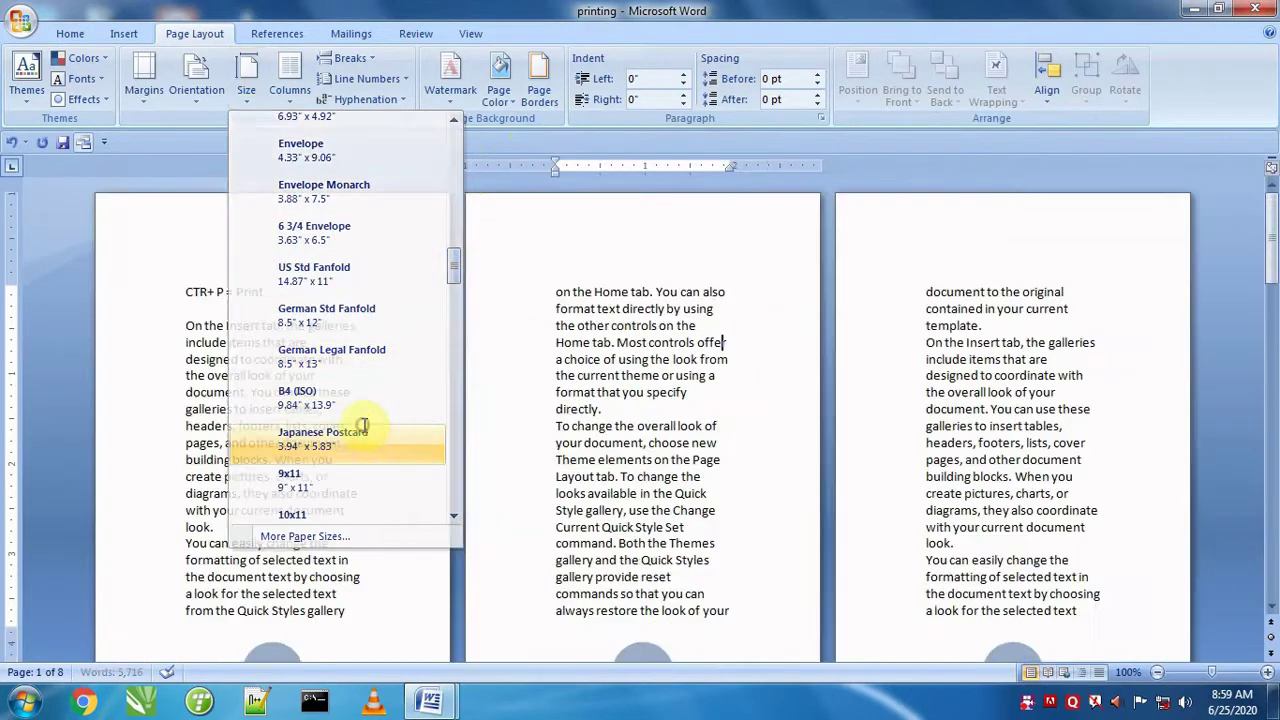
left_click(363, 438)
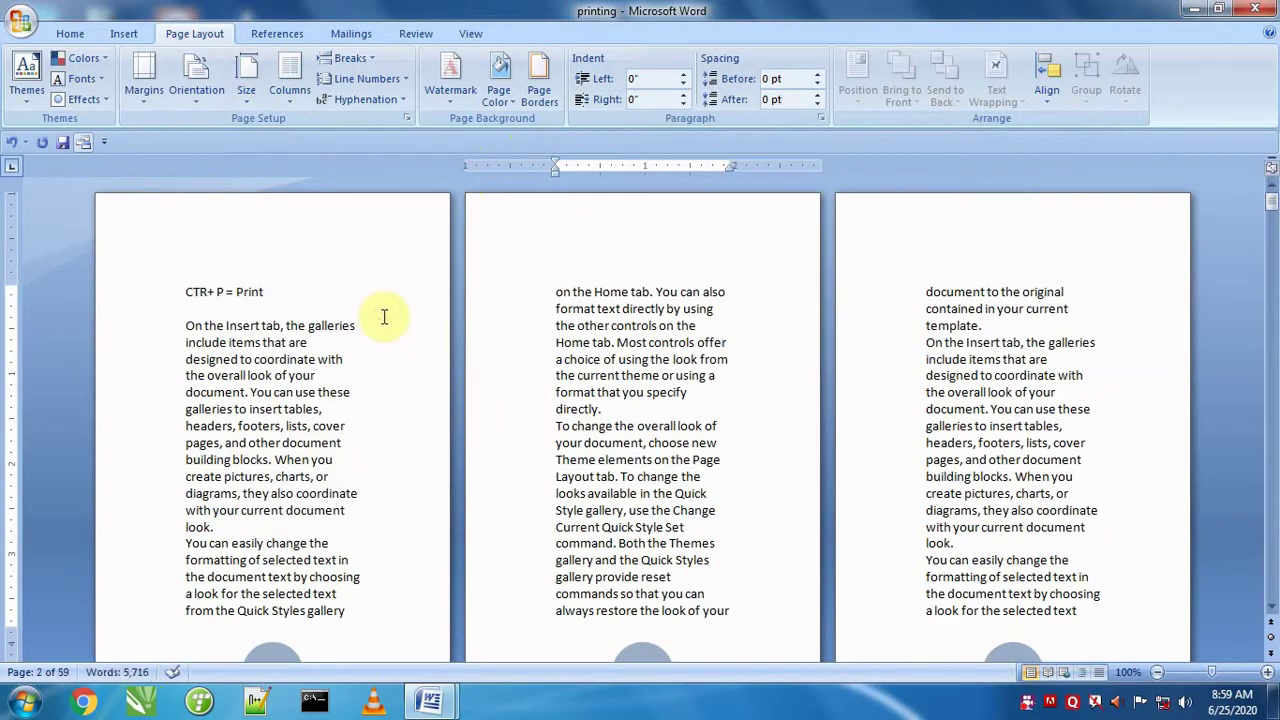
Print to XPS, overwrite 'change page size.xps', then review it in XPS Viewer and close it
key("ctrl+p")
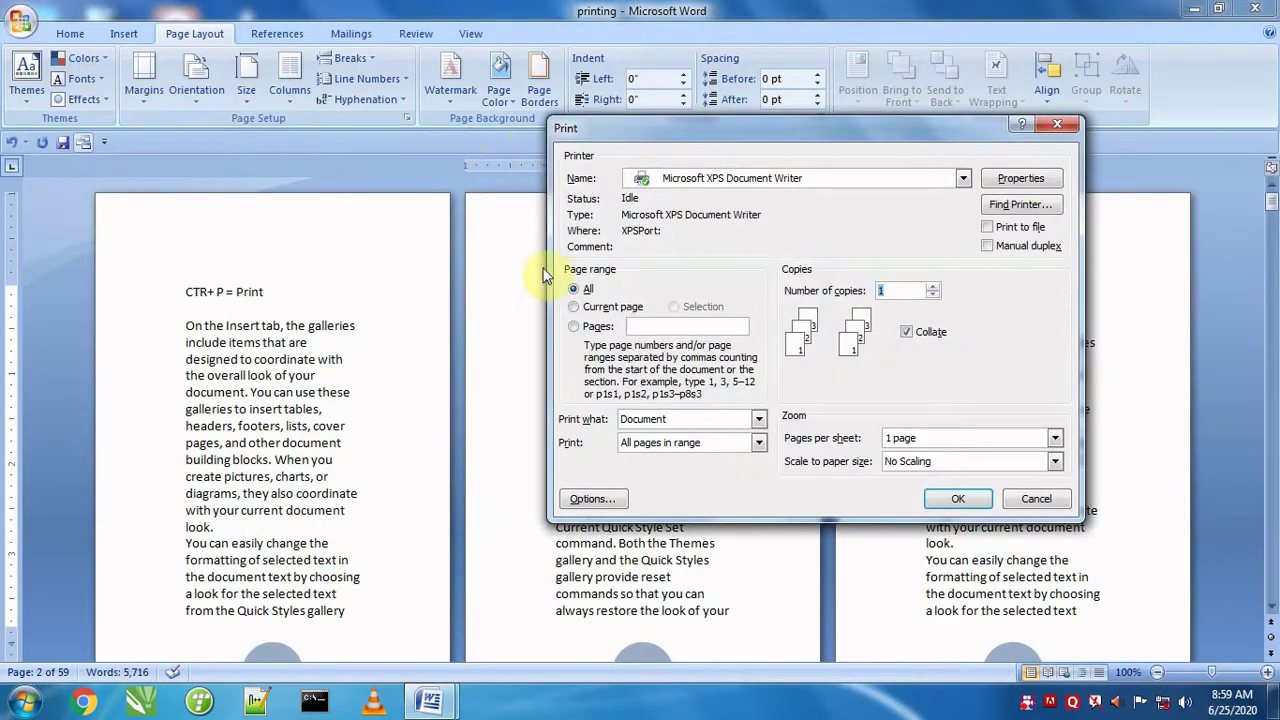
left_click(946, 500)
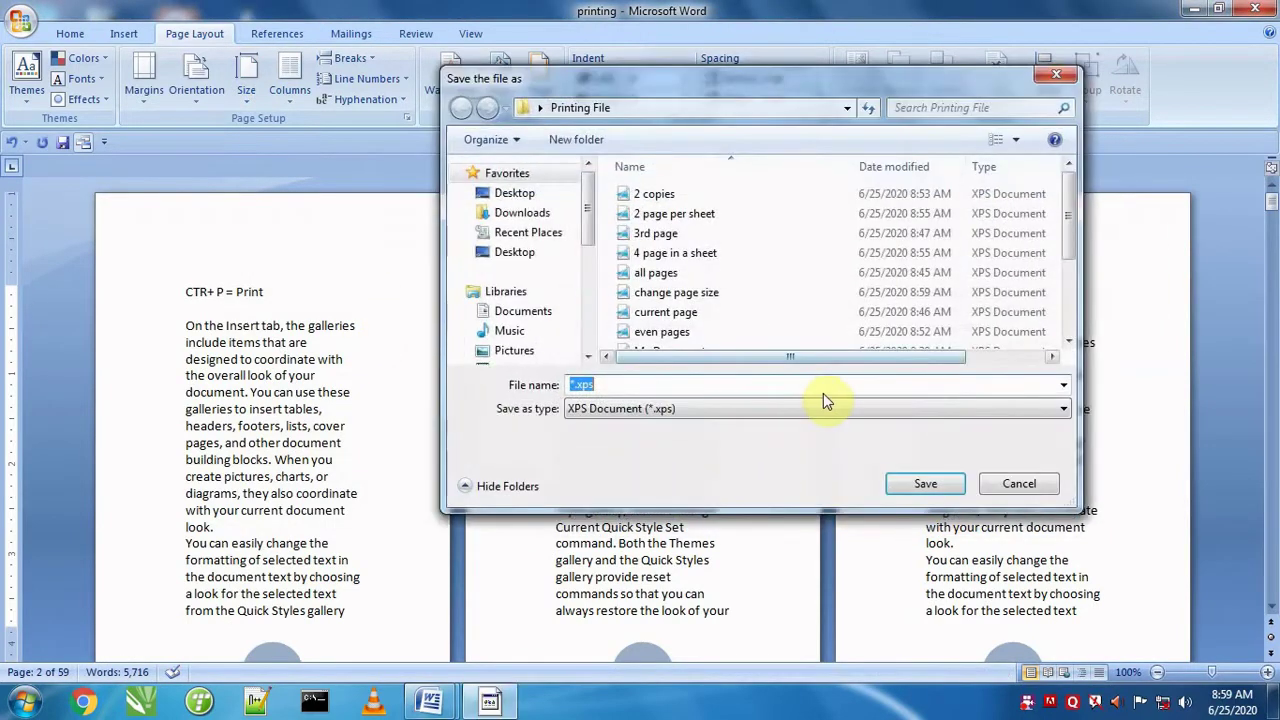
type("ch")
left_click(823, 402)
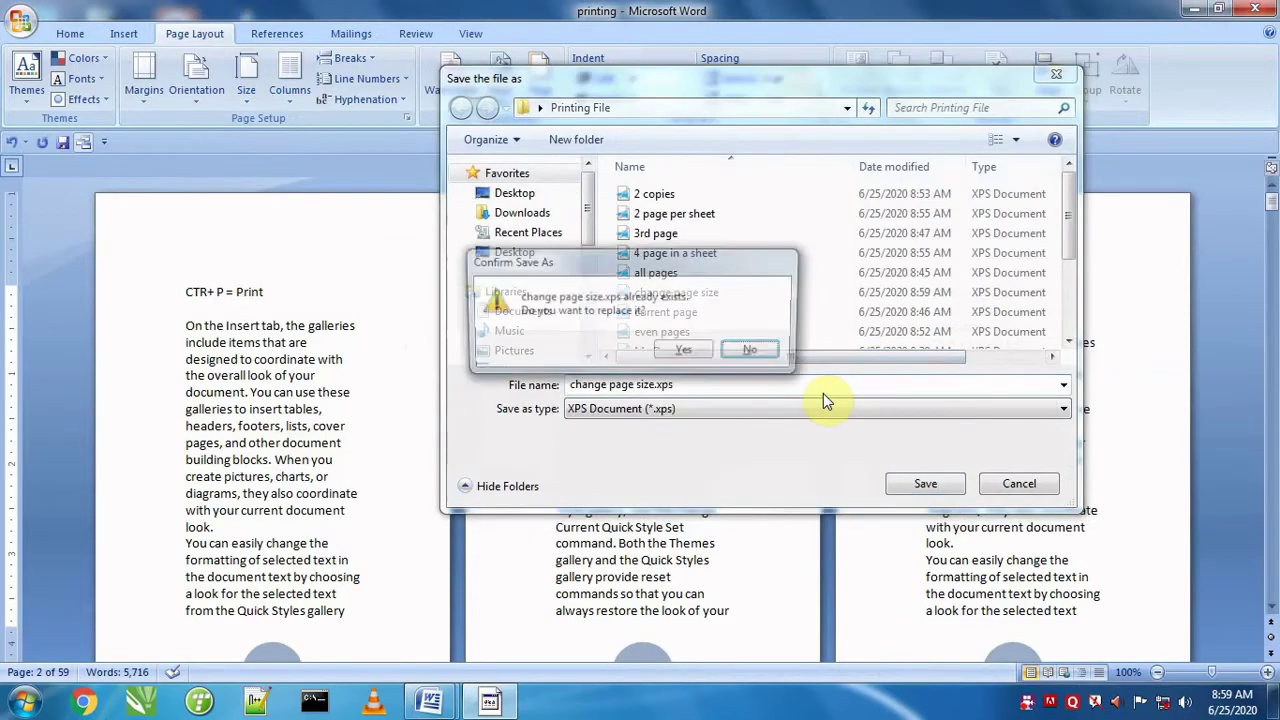
left_click(684, 353)
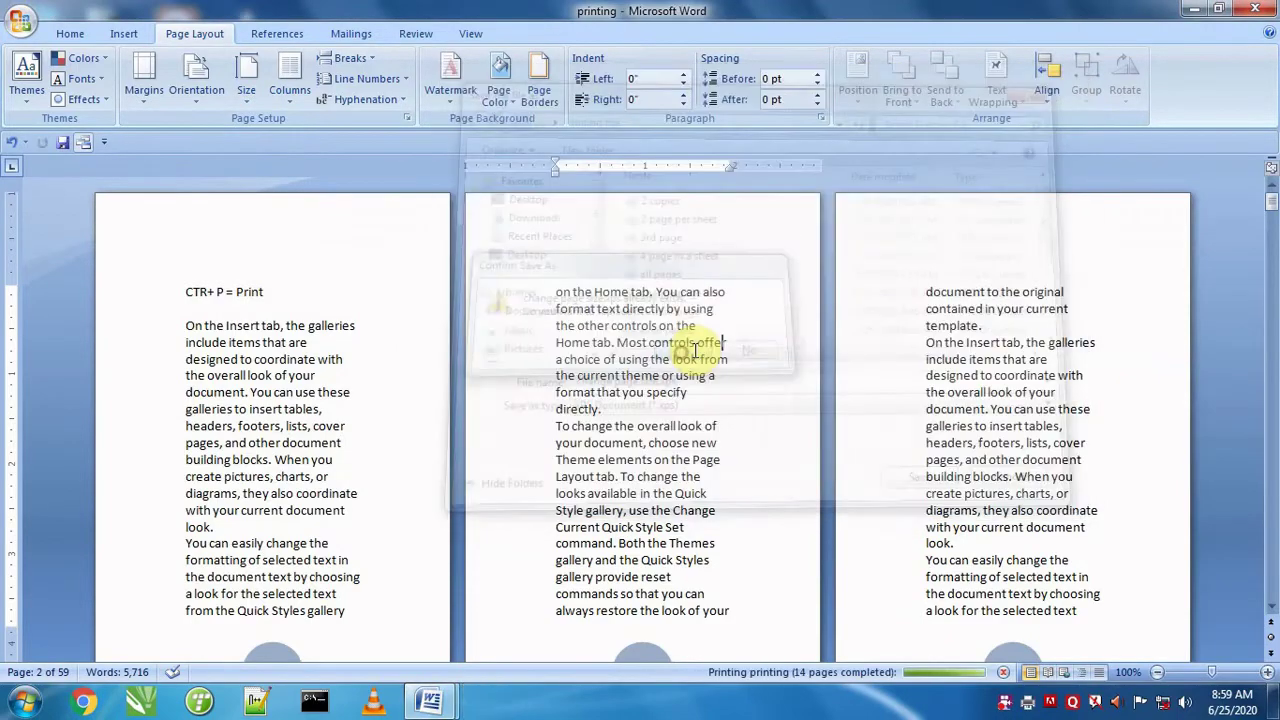
scroll(557, 337, "down", 10)
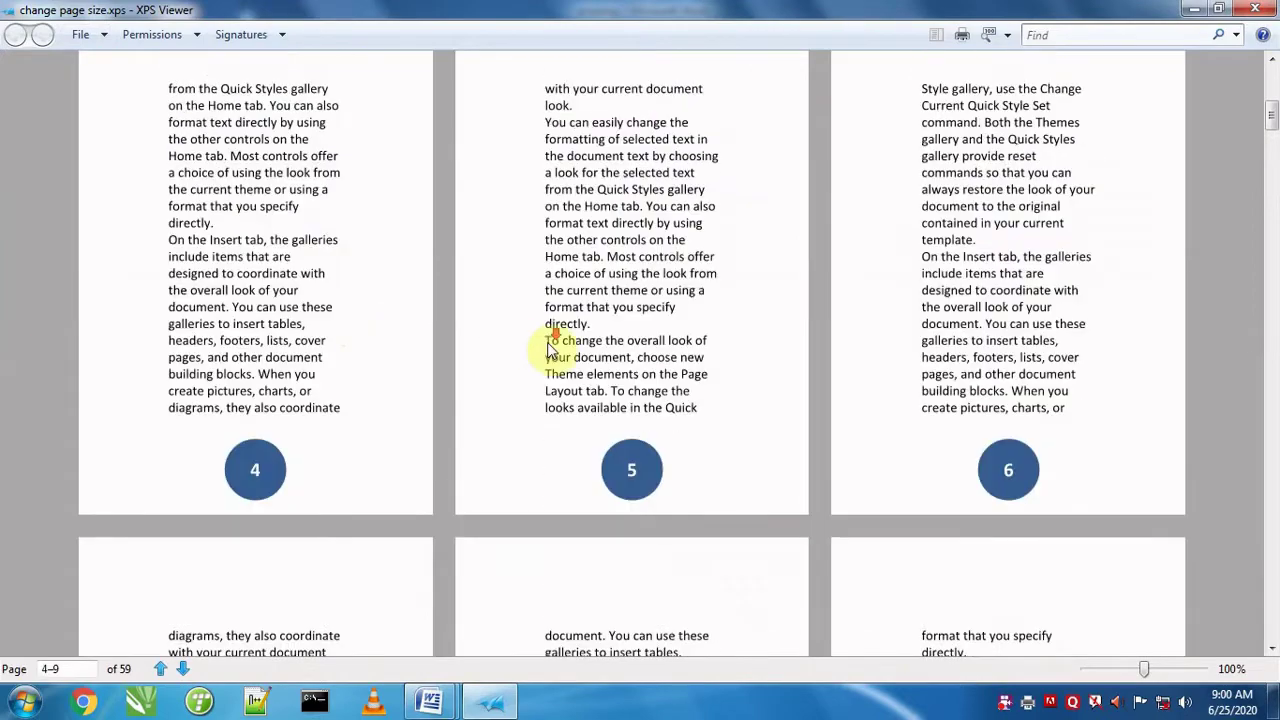
scroll(560, 343, "up", 5)
left_click(1262, 8)
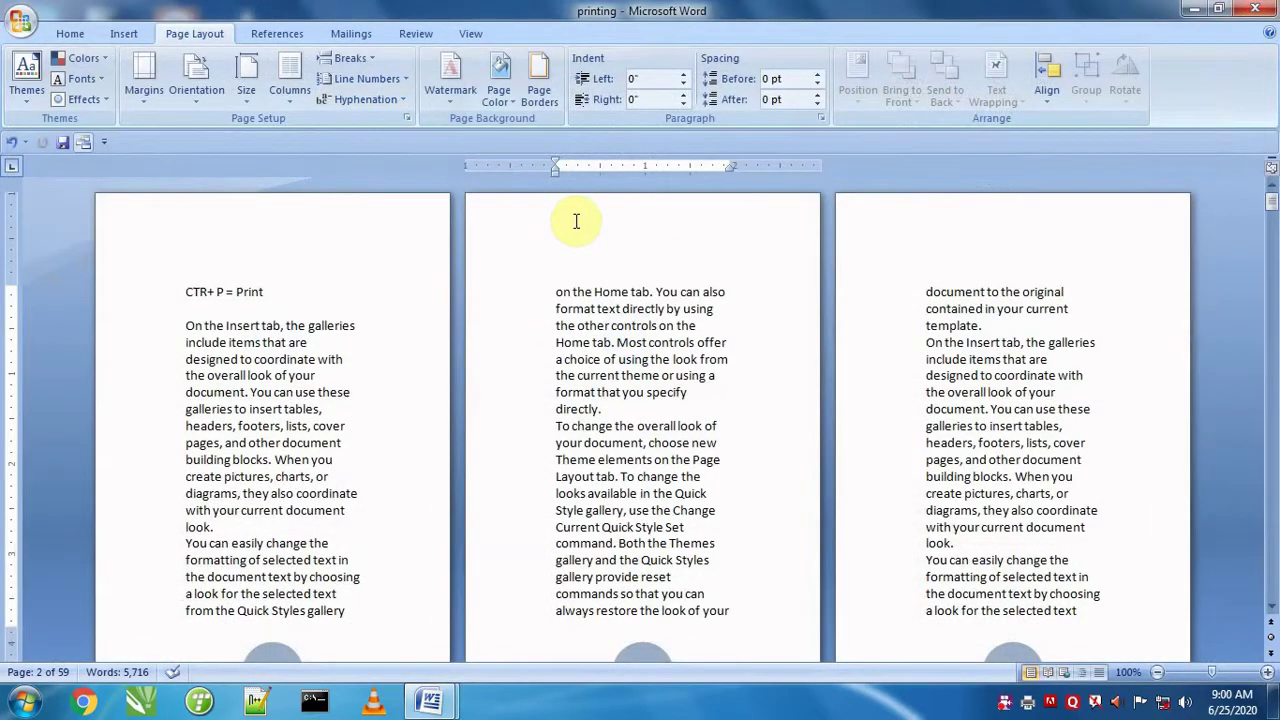
Cancel printing, set the paper size back to A4, and reopen the print settings
key("ctrl+p")
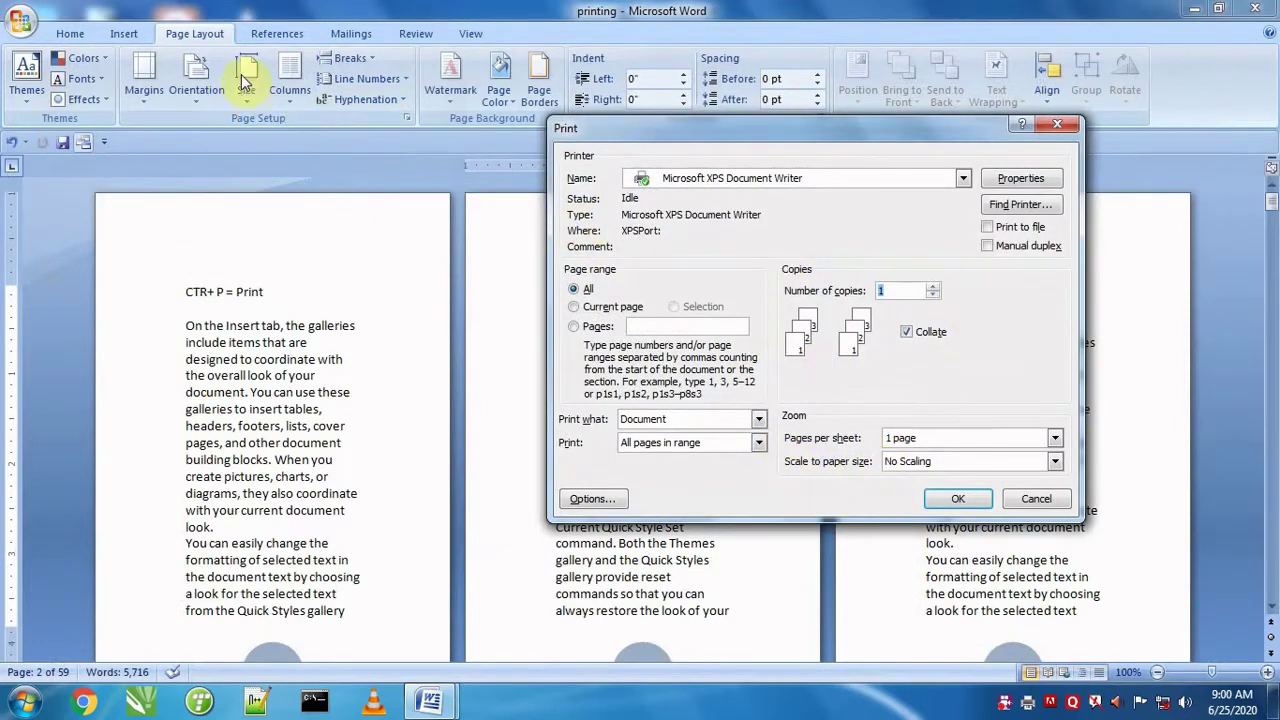
left_click(1058, 122)
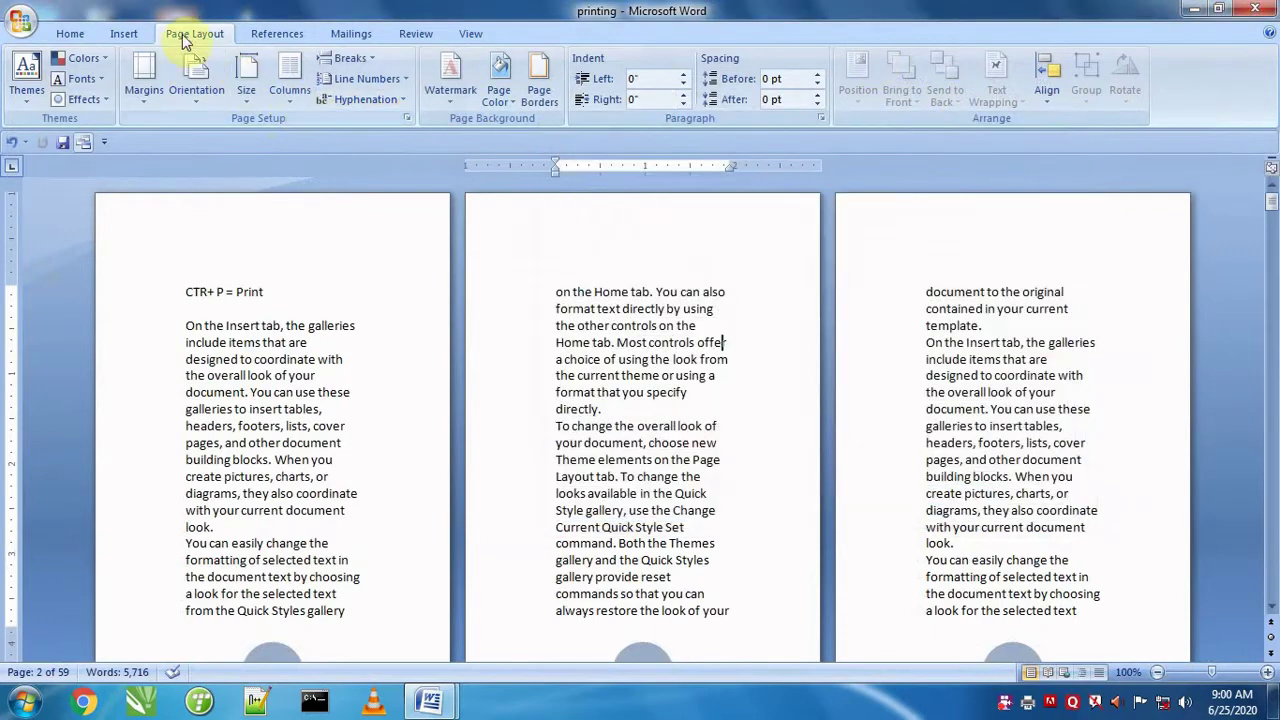
left_click(247, 100)
left_click_drag(457, 263, 460, 170)
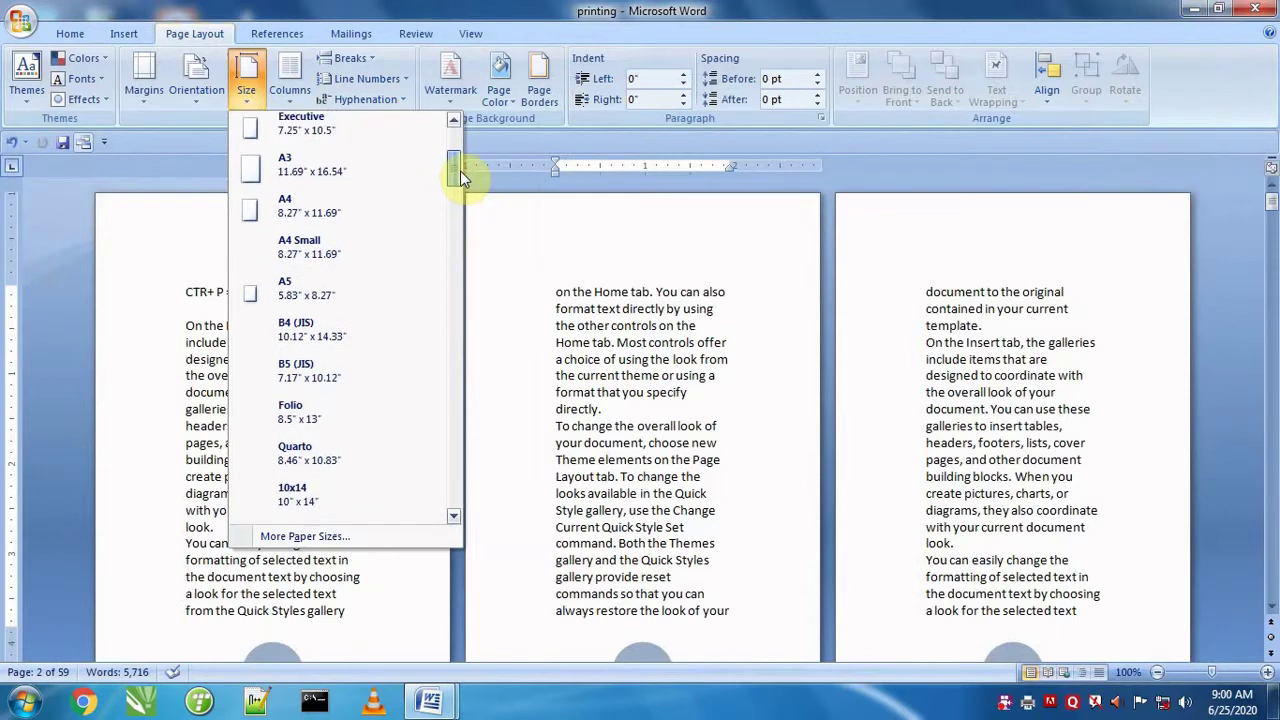
left_click(297, 217)
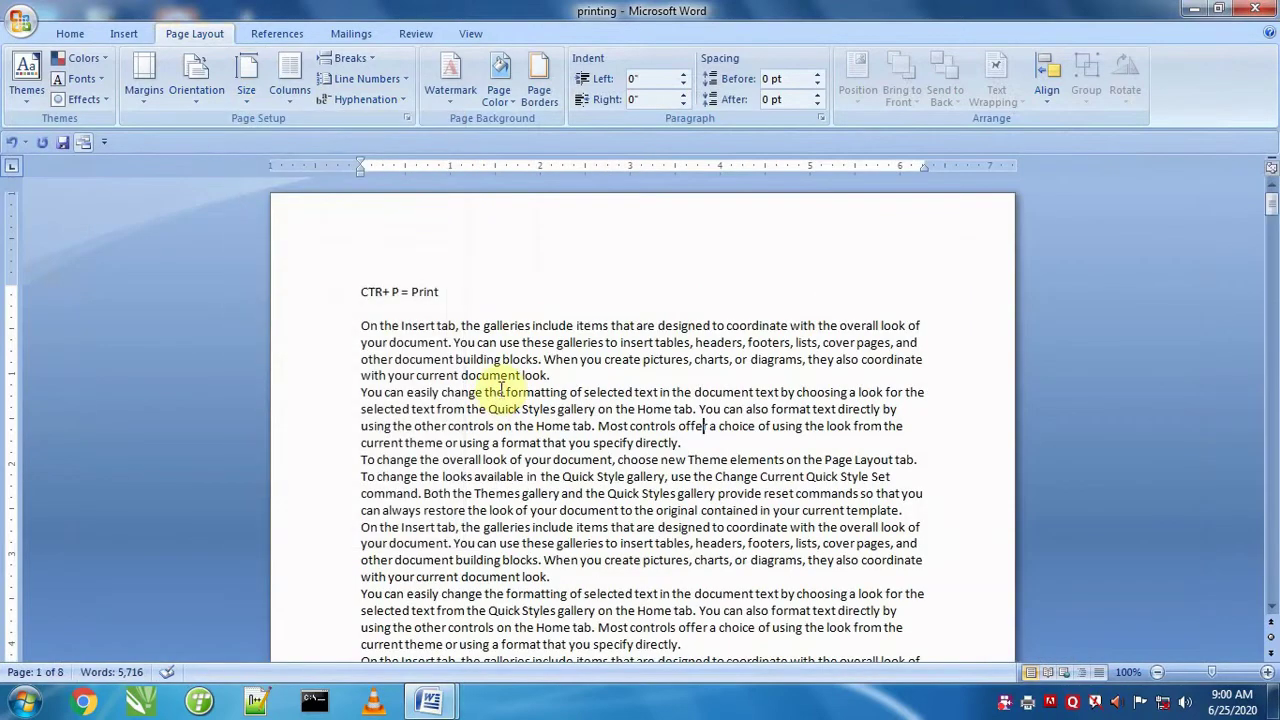
key("ctrl+p")
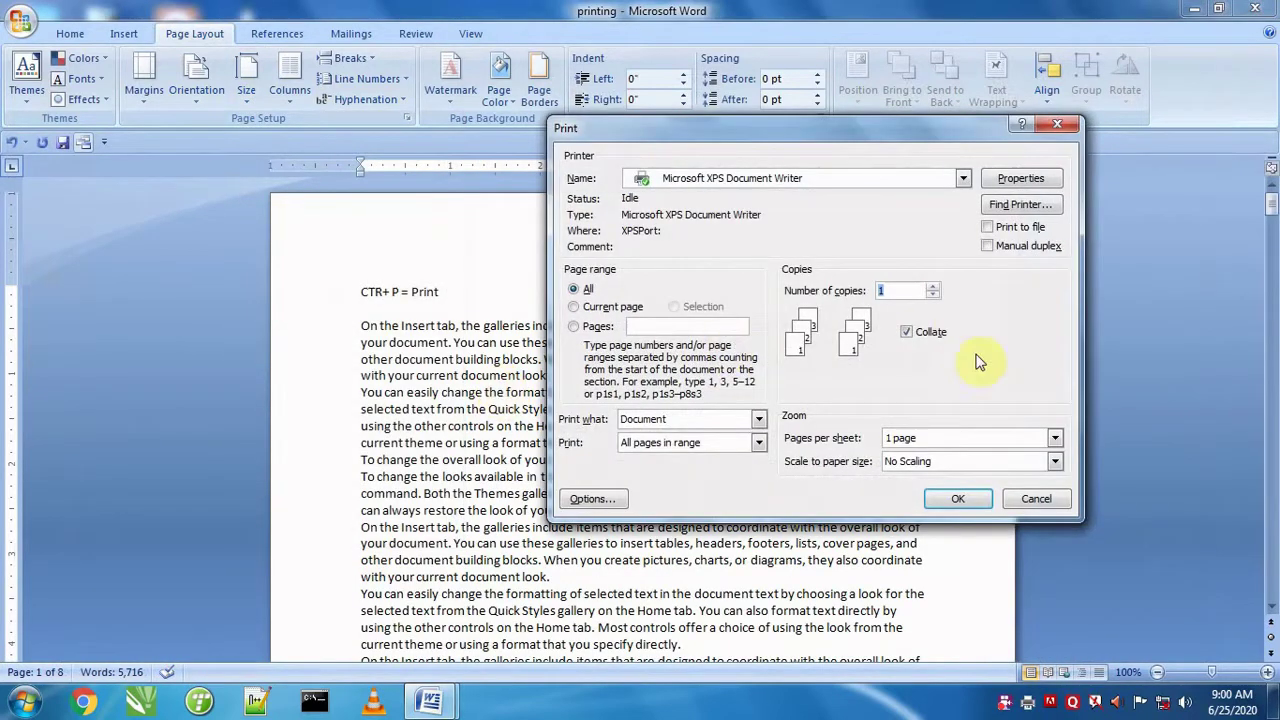
Check the Scale to paper size list, leaving it at No Scaling
left_click(1054, 461)
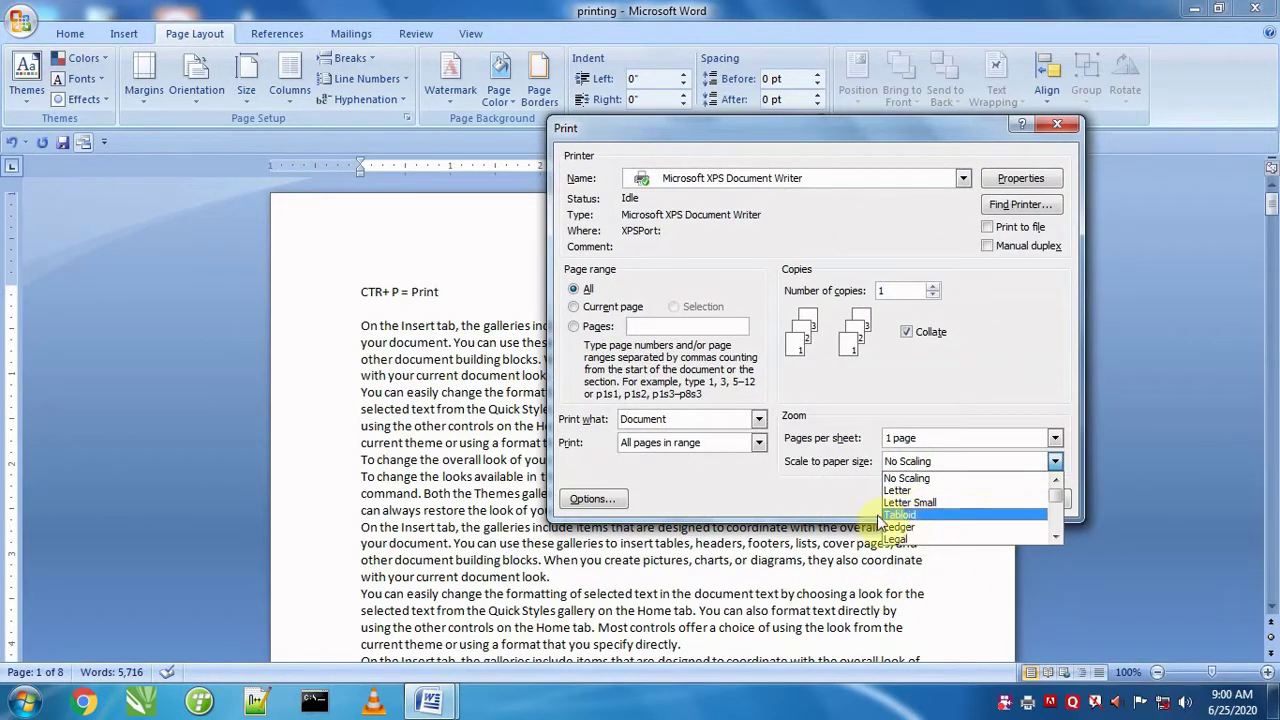
left_click(820, 495)
left_click(937, 465)
left_click(830, 505)
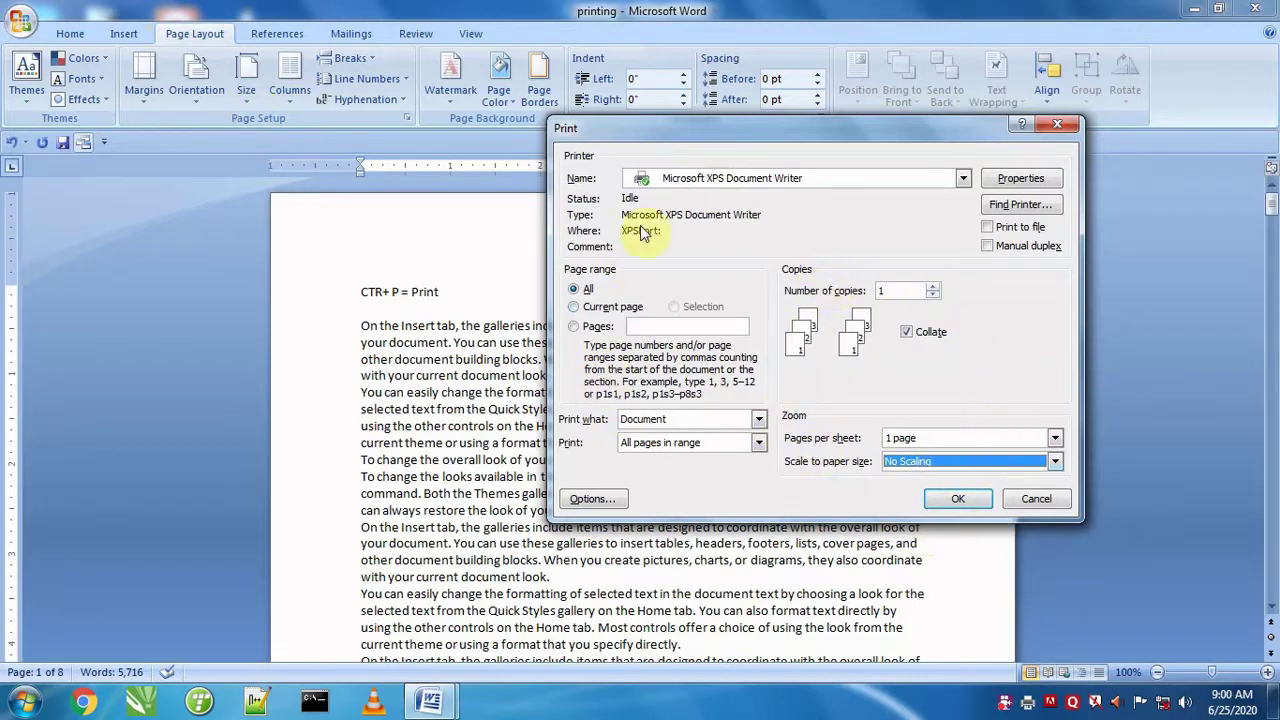
Turn off 'Automatically open XPS documents' in the XPS writer properties and start printing
left_click(1022, 182)
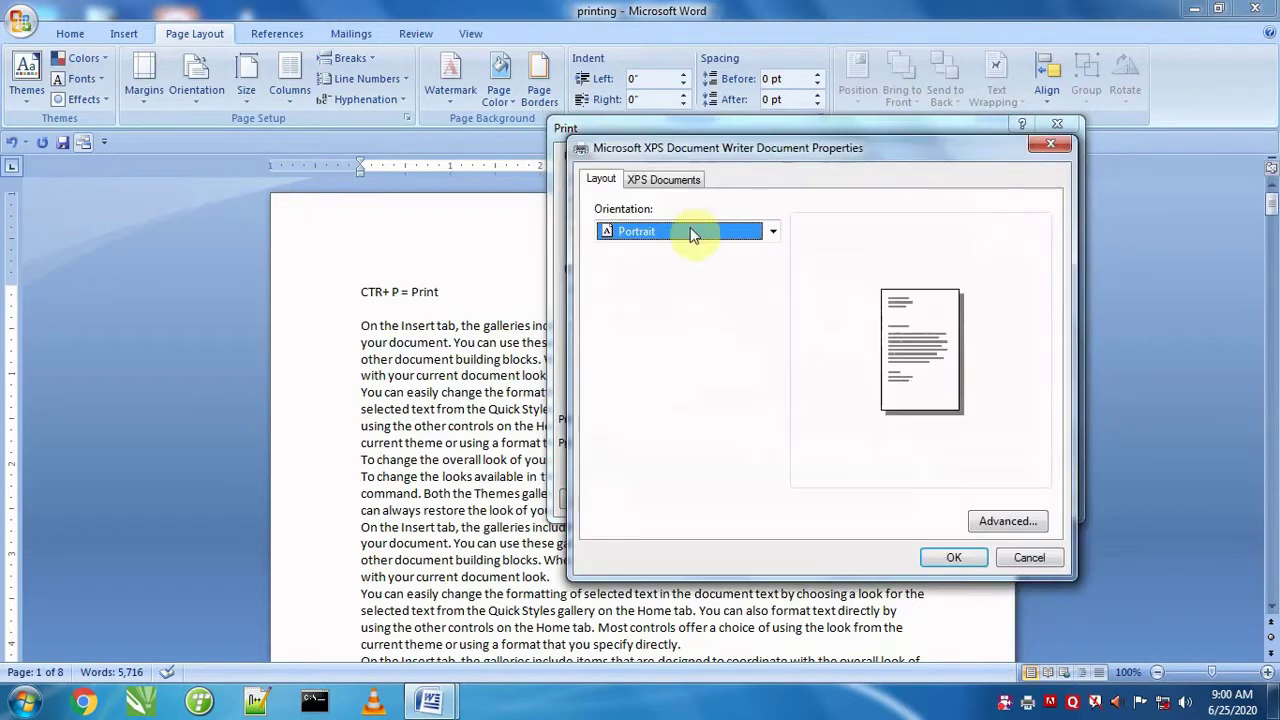
left_click(657, 180)
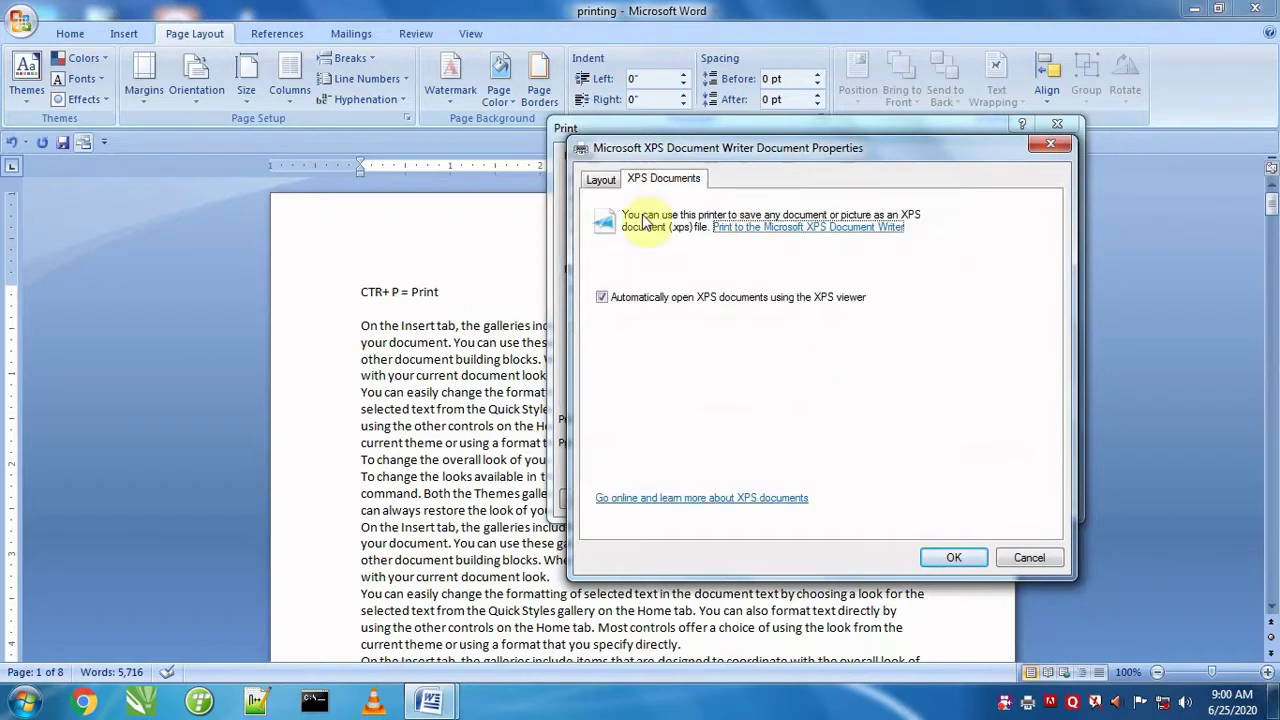
left_click(598, 179)
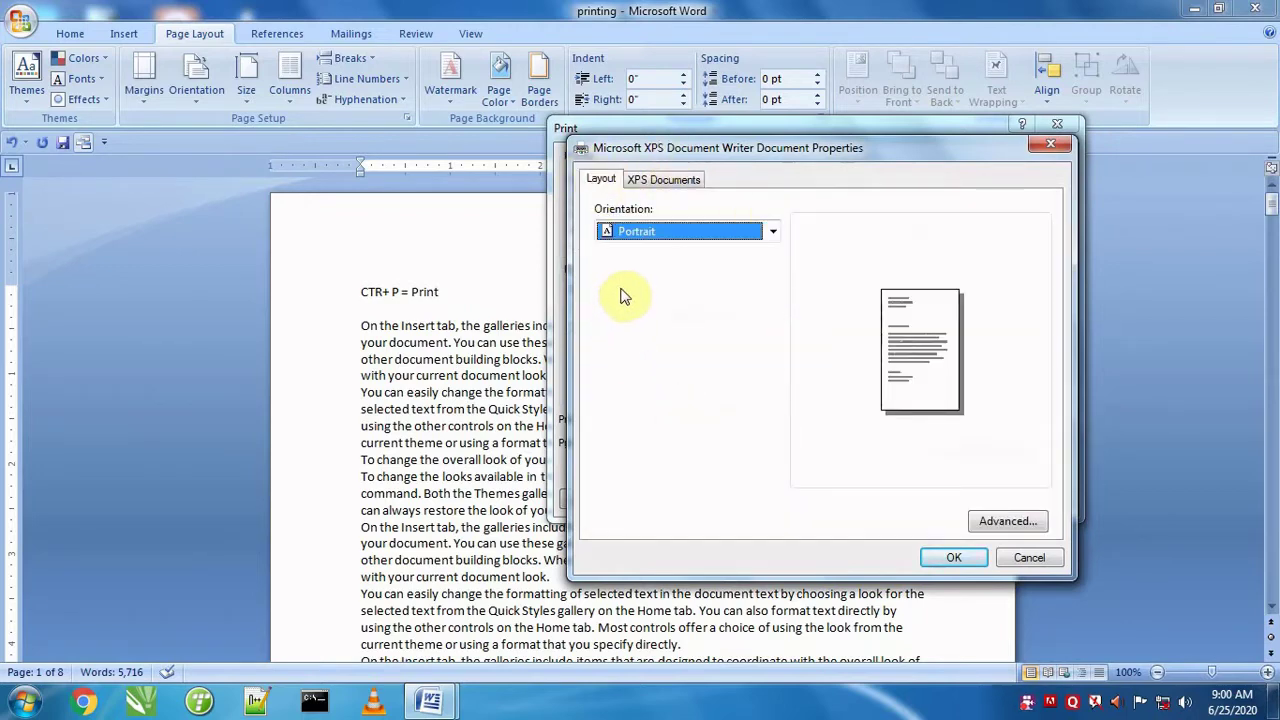
left_click(666, 183)
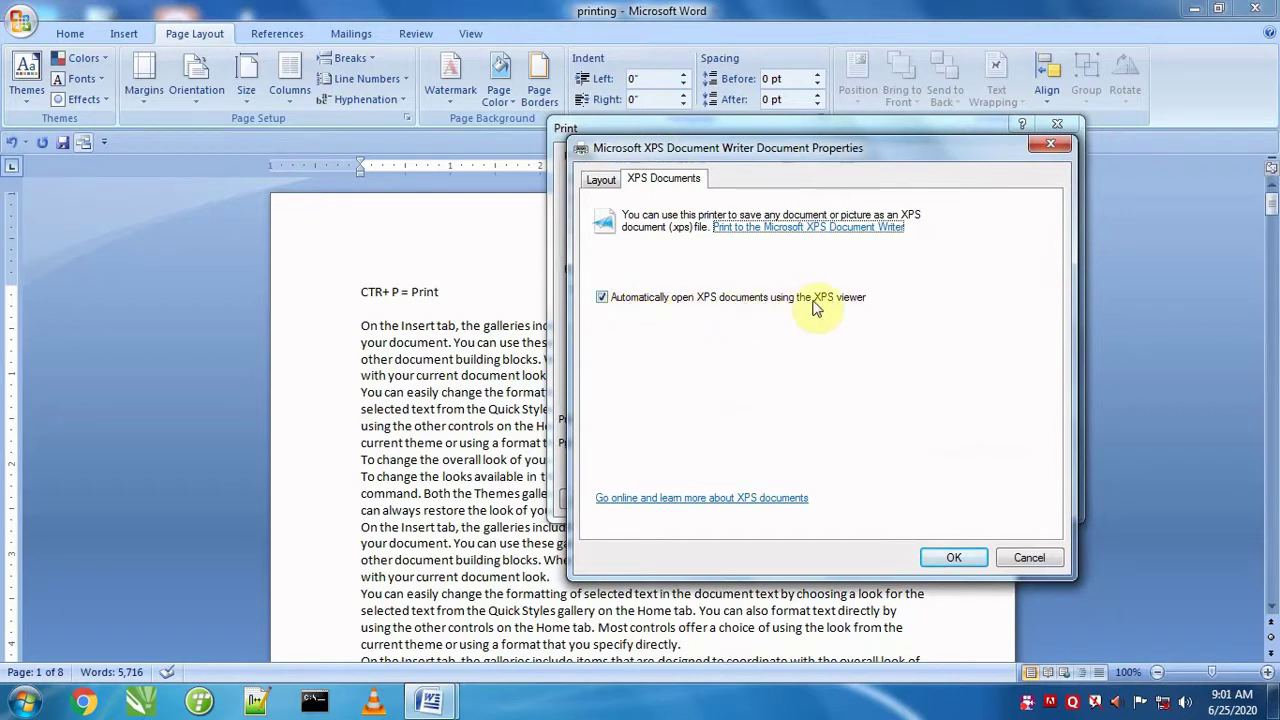
left_click(603, 298)
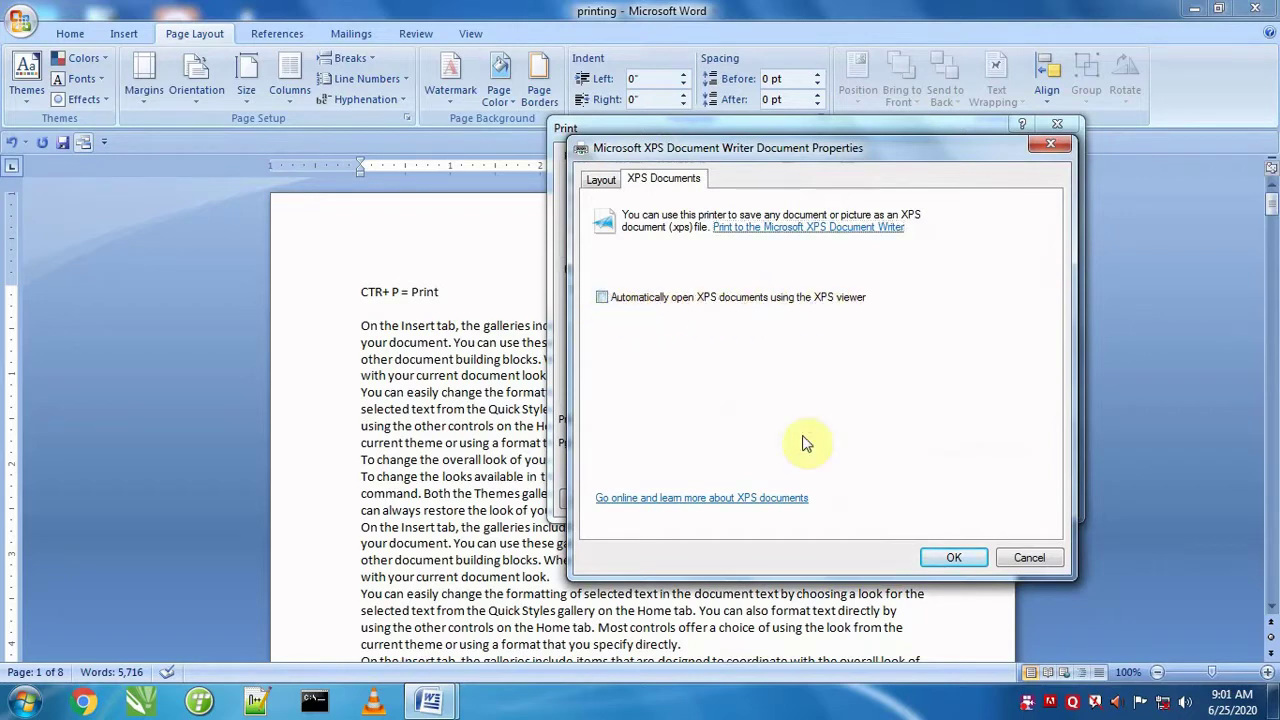
left_click(954, 557)
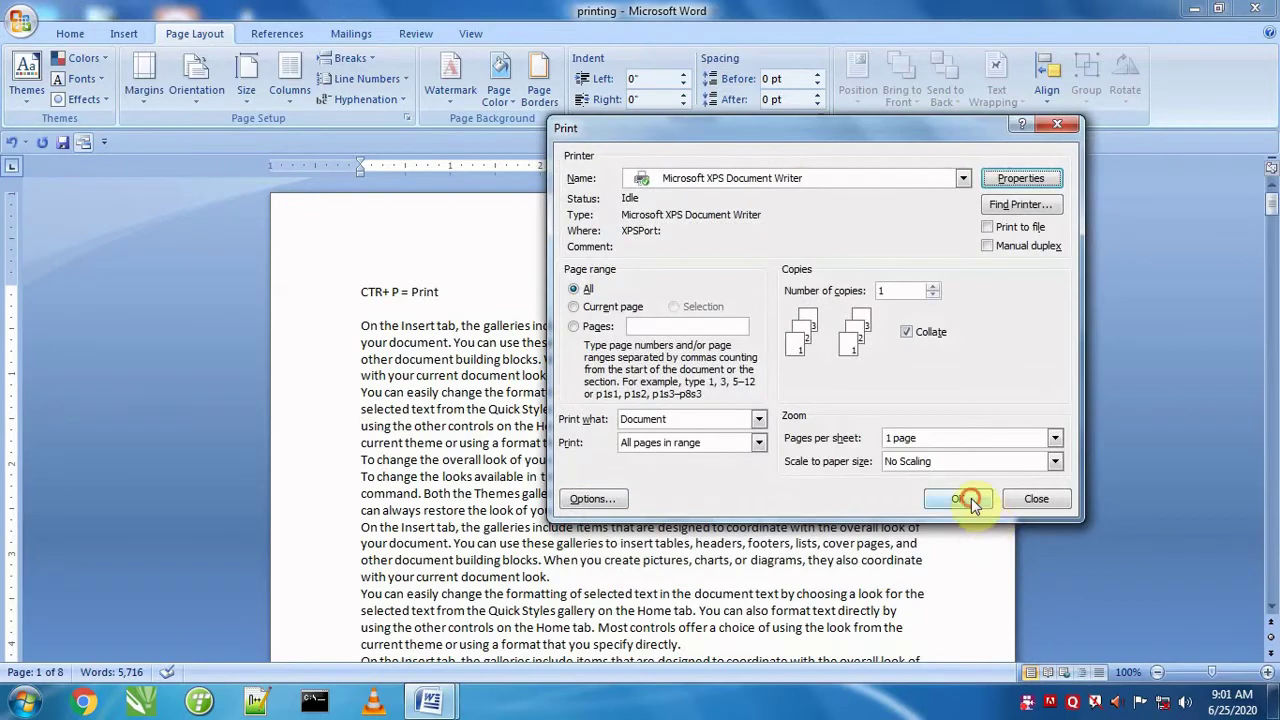
left_click(964, 499)
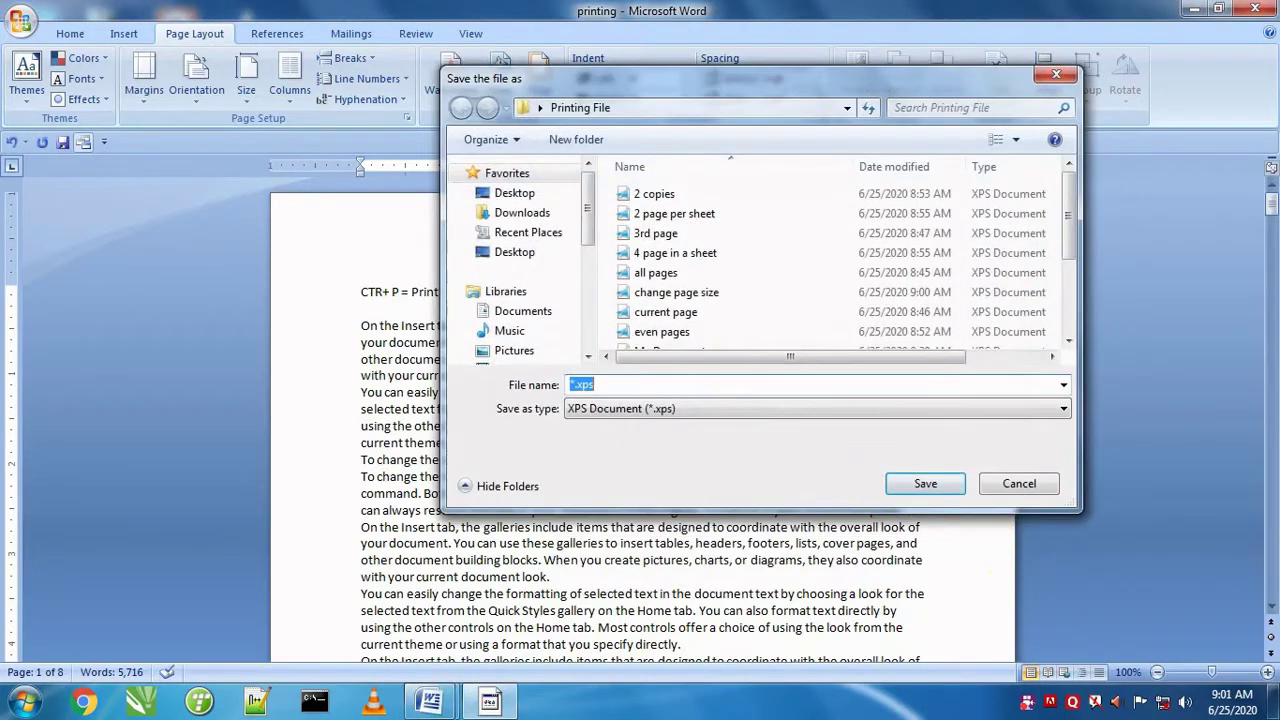
Save the print as 'printer properties.xps' in the Printing File folder
type("printer properti")
type("es")
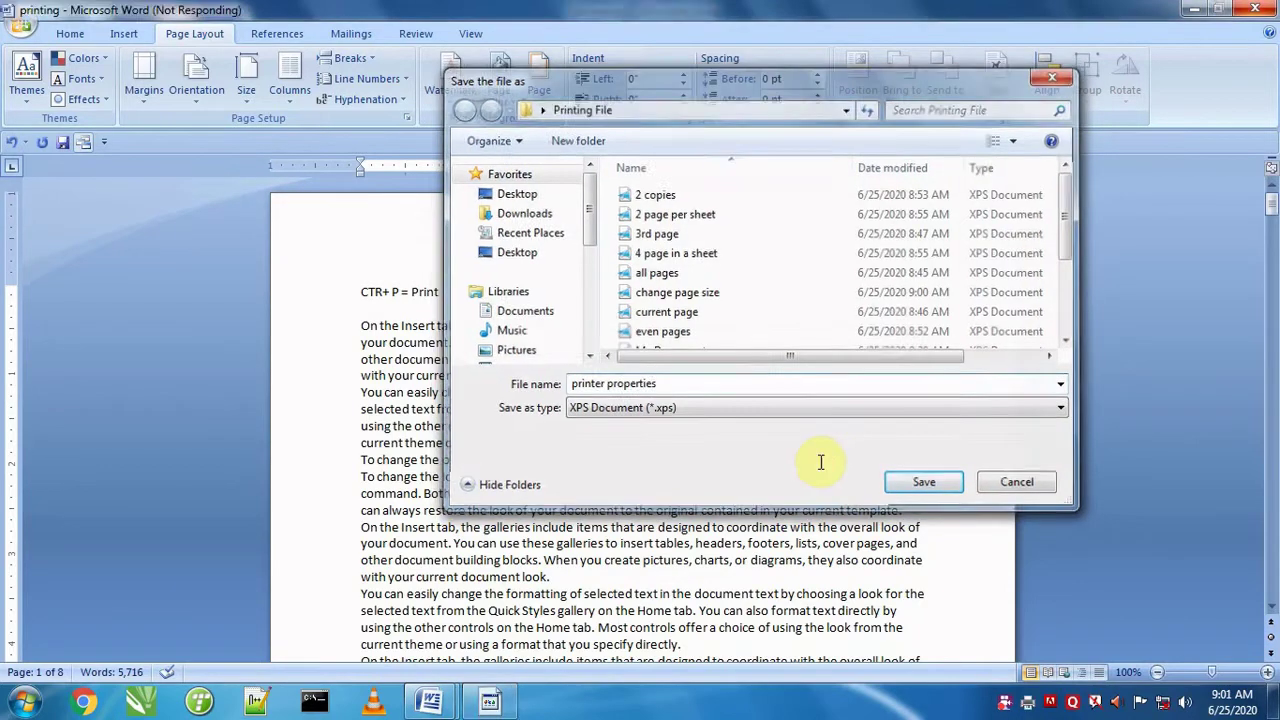
key("Return")
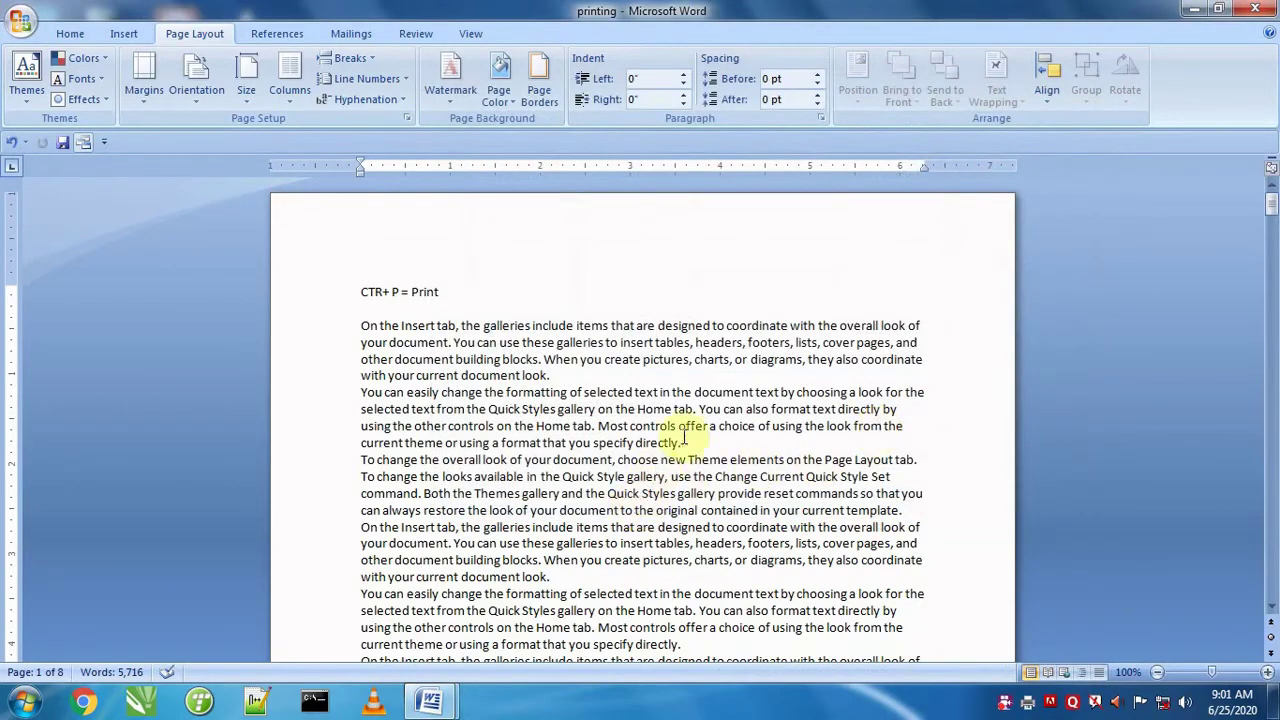
Minimize both Word windows and open the Printing File folder on the desktop
left_click(1197, 12)
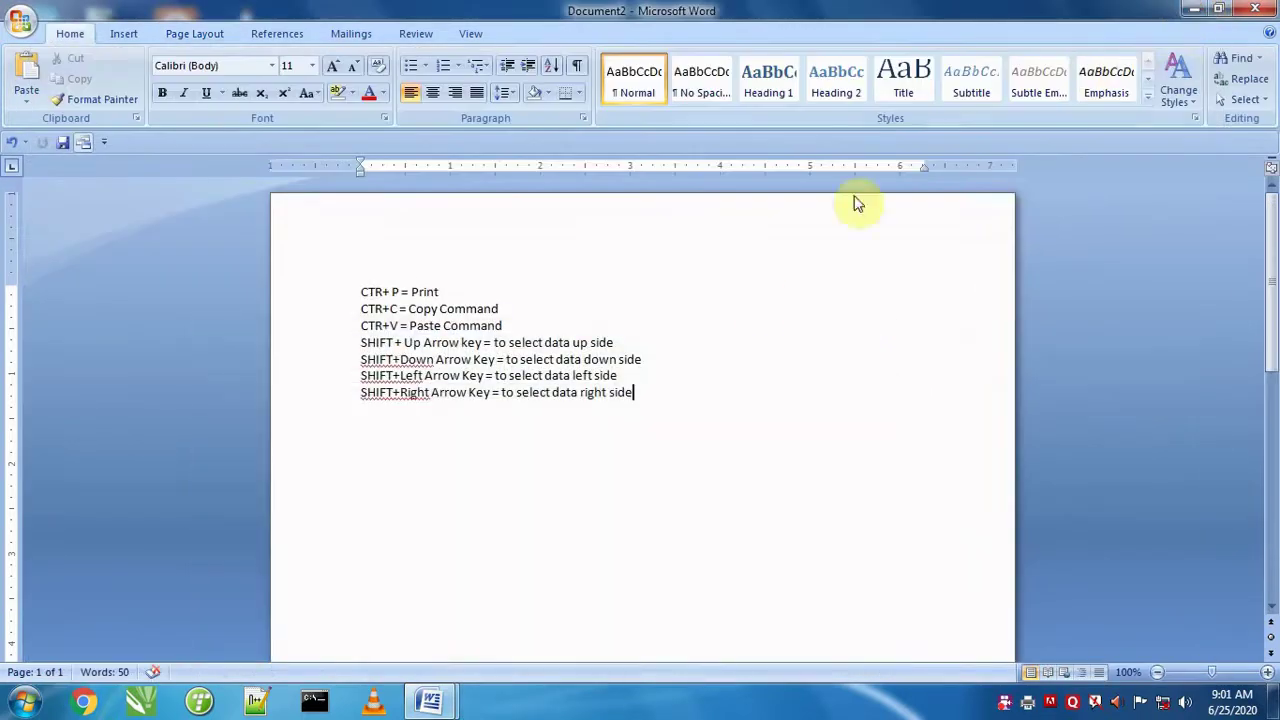
left_click(1194, 12)
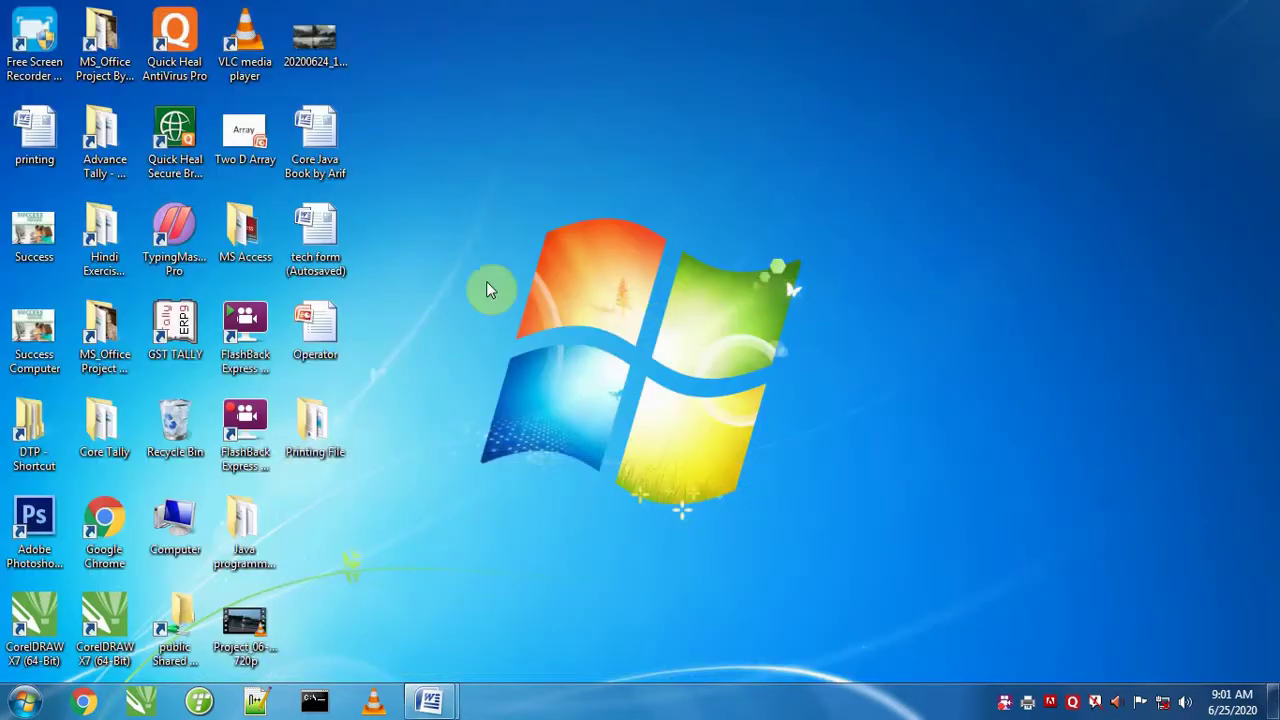
double_click(315, 428)
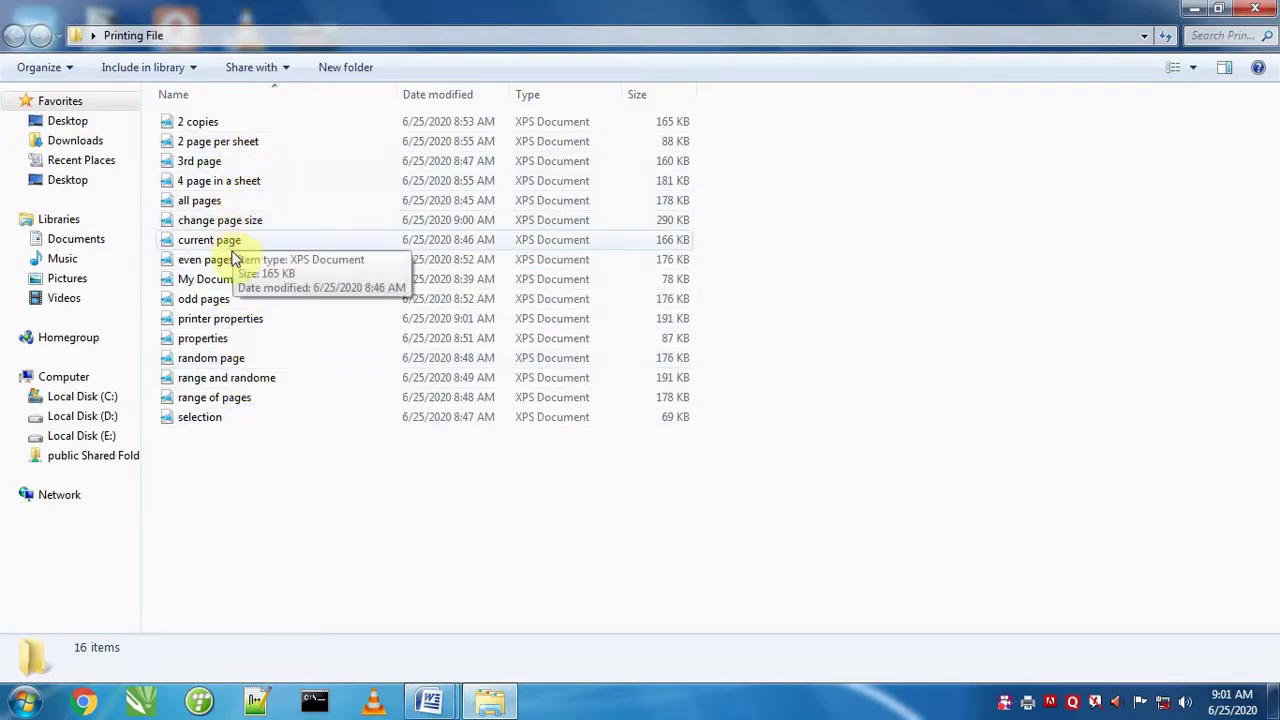
Open 'printer properties.xps' in XPS Viewer, scroll through it, and close it
double_click(228, 325)
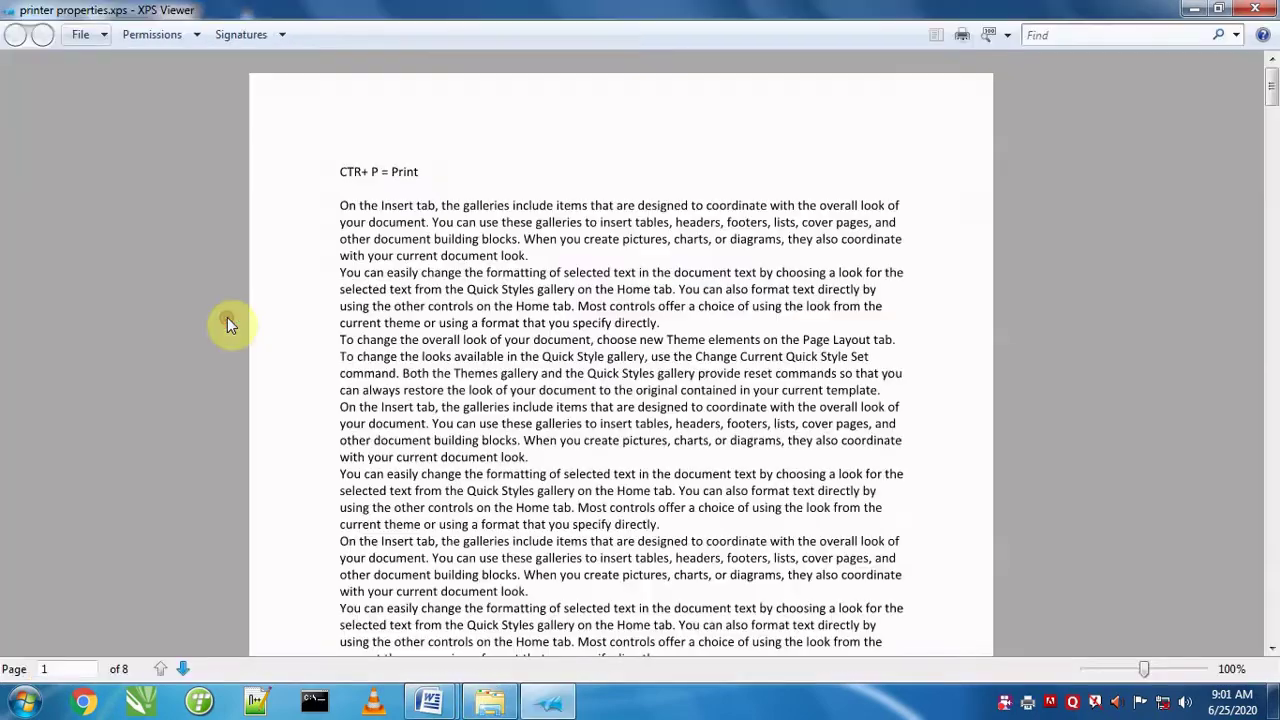
scroll(449, 329, "down", 4)
scroll(453, 358, "down", 4)
scroll(455, 357, "down", 5)
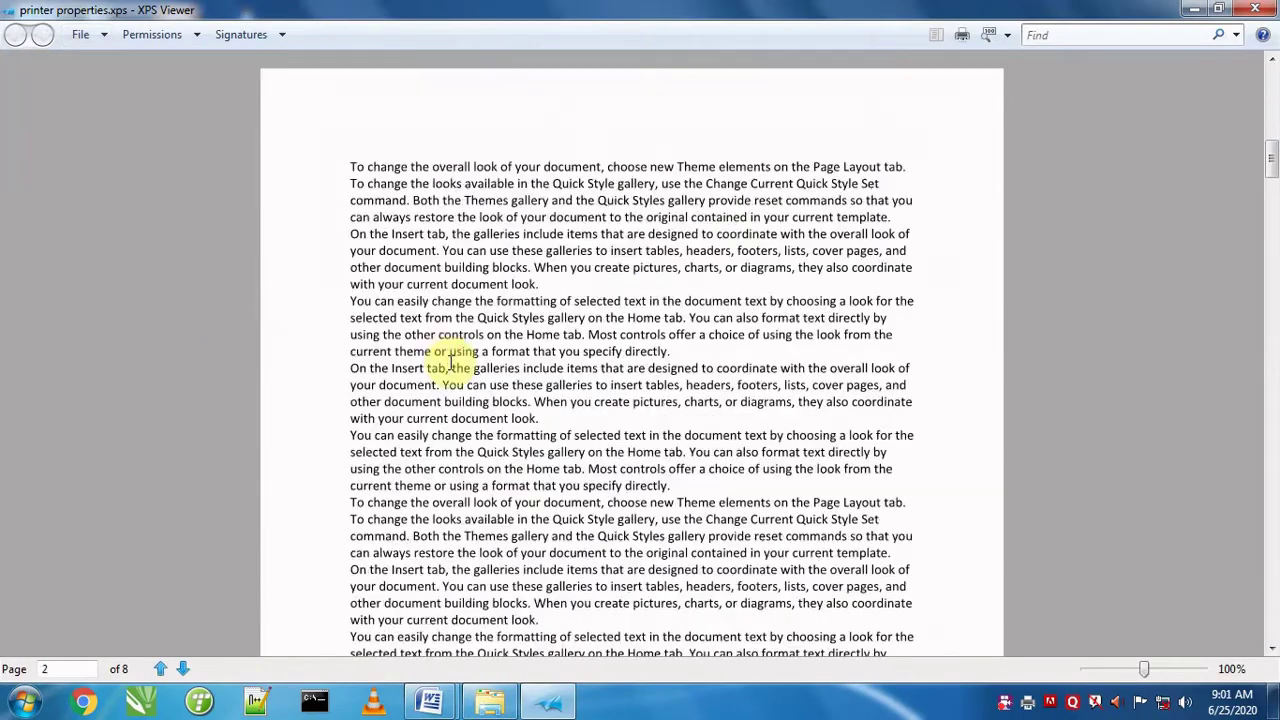
scroll(455, 357, "down", 5)
scroll(455, 357, "down", 5)
scroll(455, 357, "down", 3)
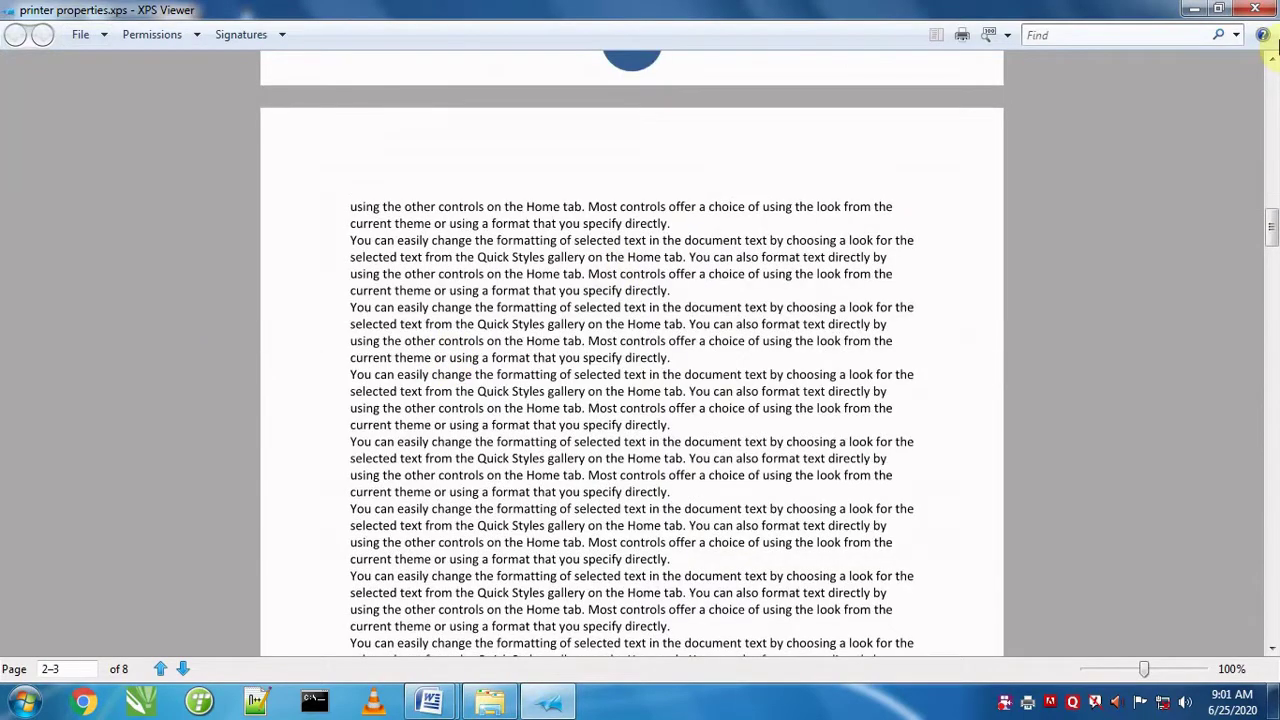
left_click(1255, 9)
Bring the document back and confirm the XPS printer's XPS Documents output settings
mouse_move(440, 705)
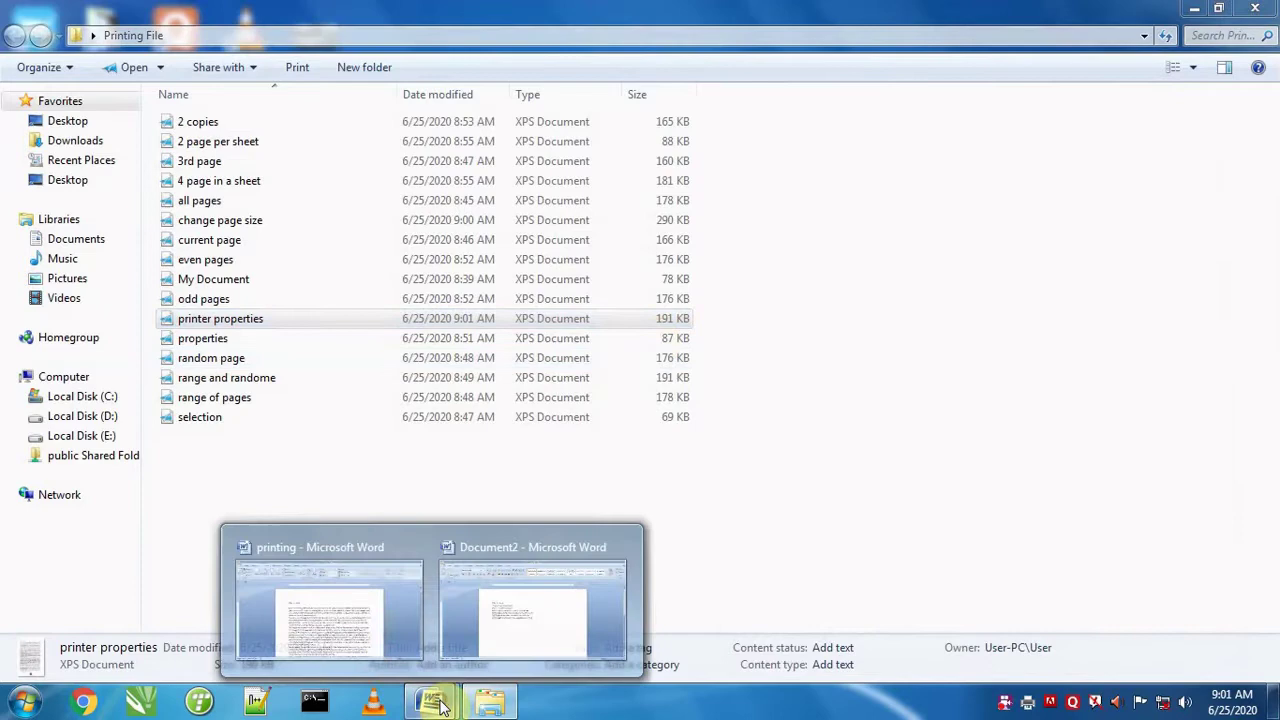
left_click(371, 630)
key("ctrl+p")
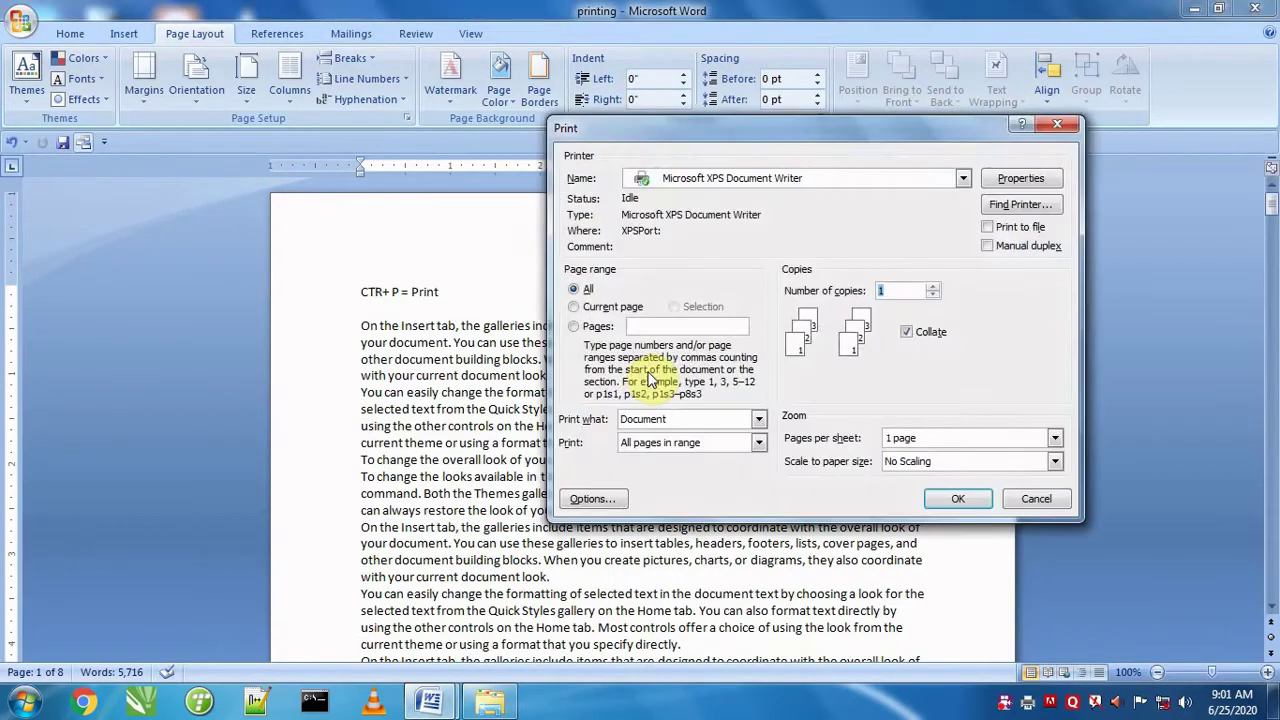
left_click(1020, 177)
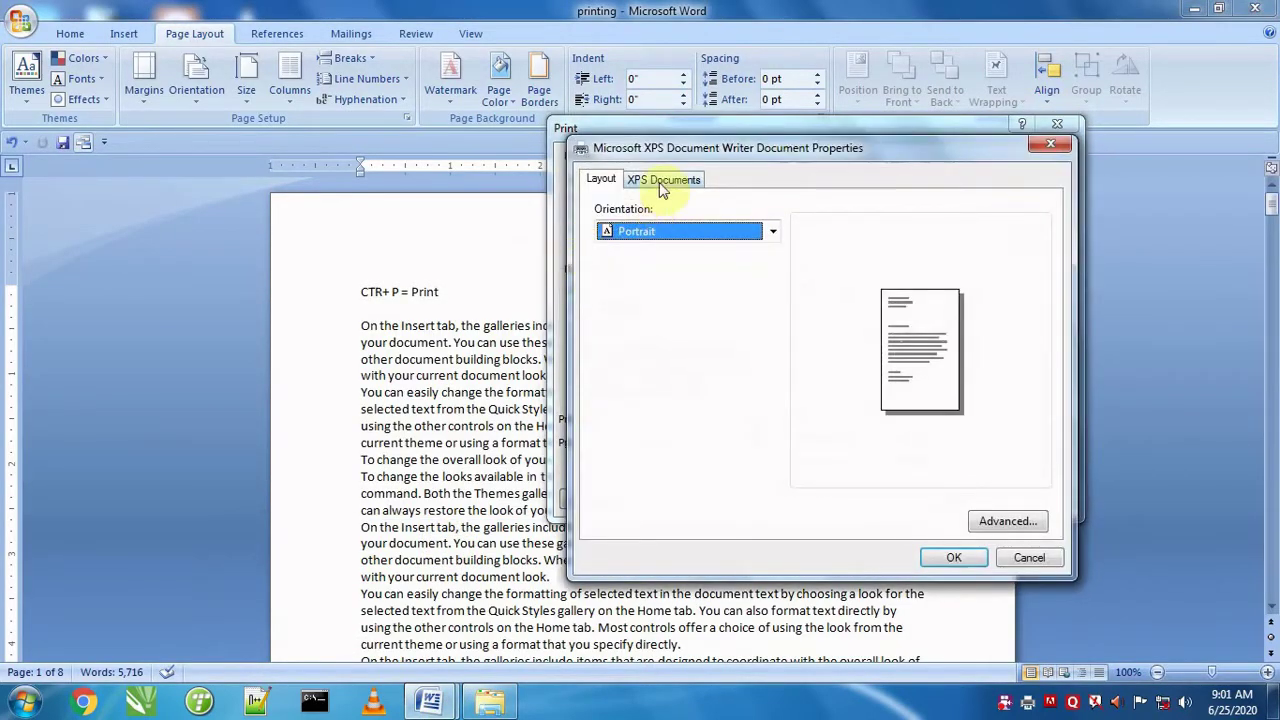
left_click(663, 178)
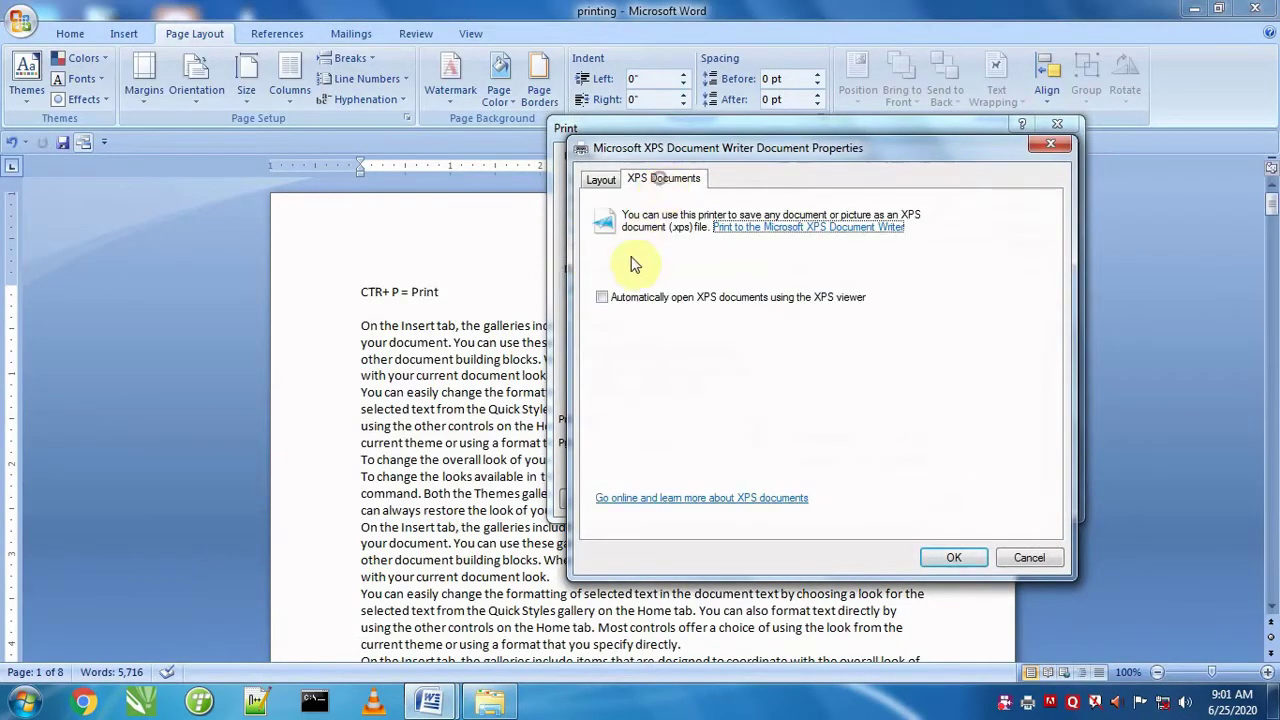
left_click(958, 557)
Print to XPS, replacing 'printer properties.xps', and scroll through it in XPS Viewer
left_click(893, 496)
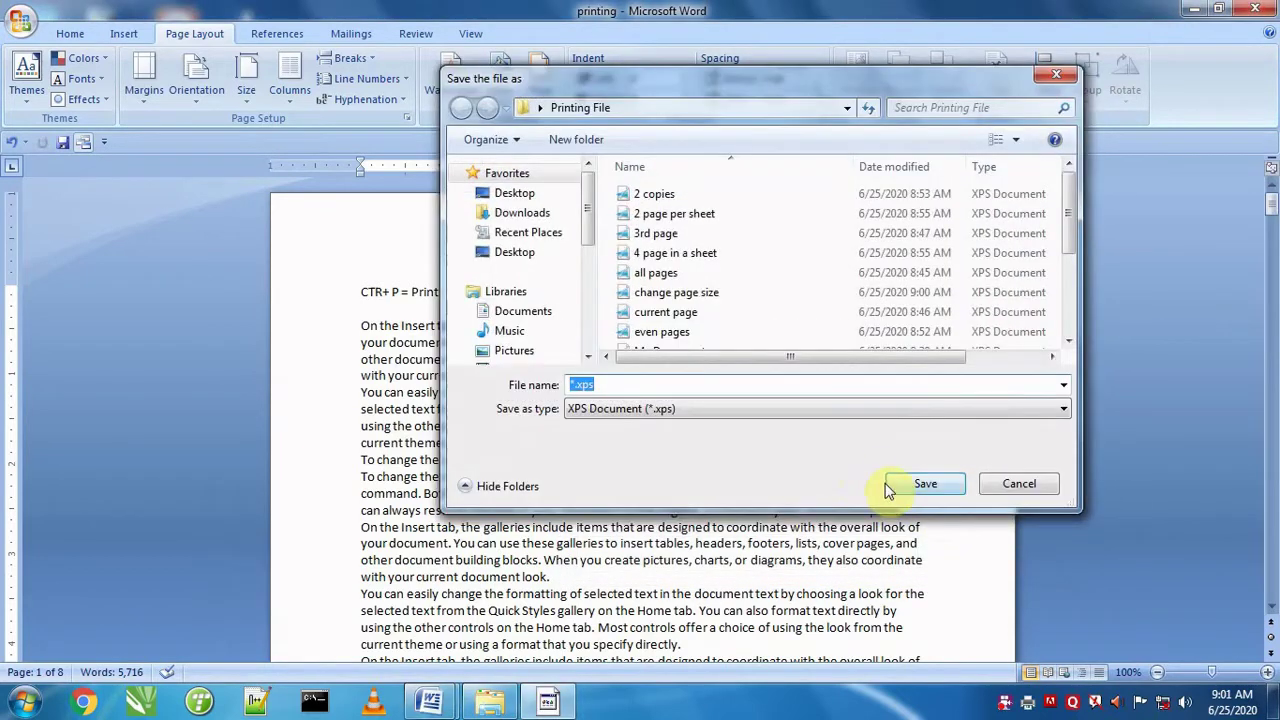
type("prin")
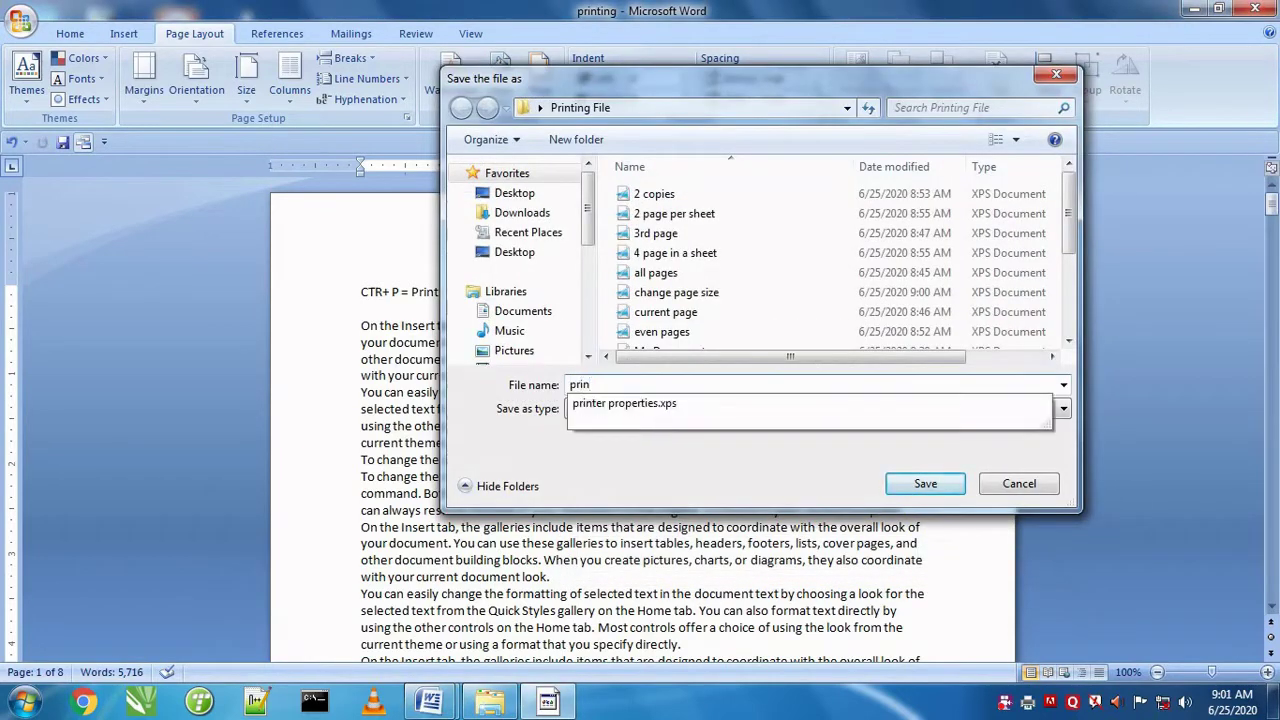
key("Down")
key("Return")
left_click(694, 357)
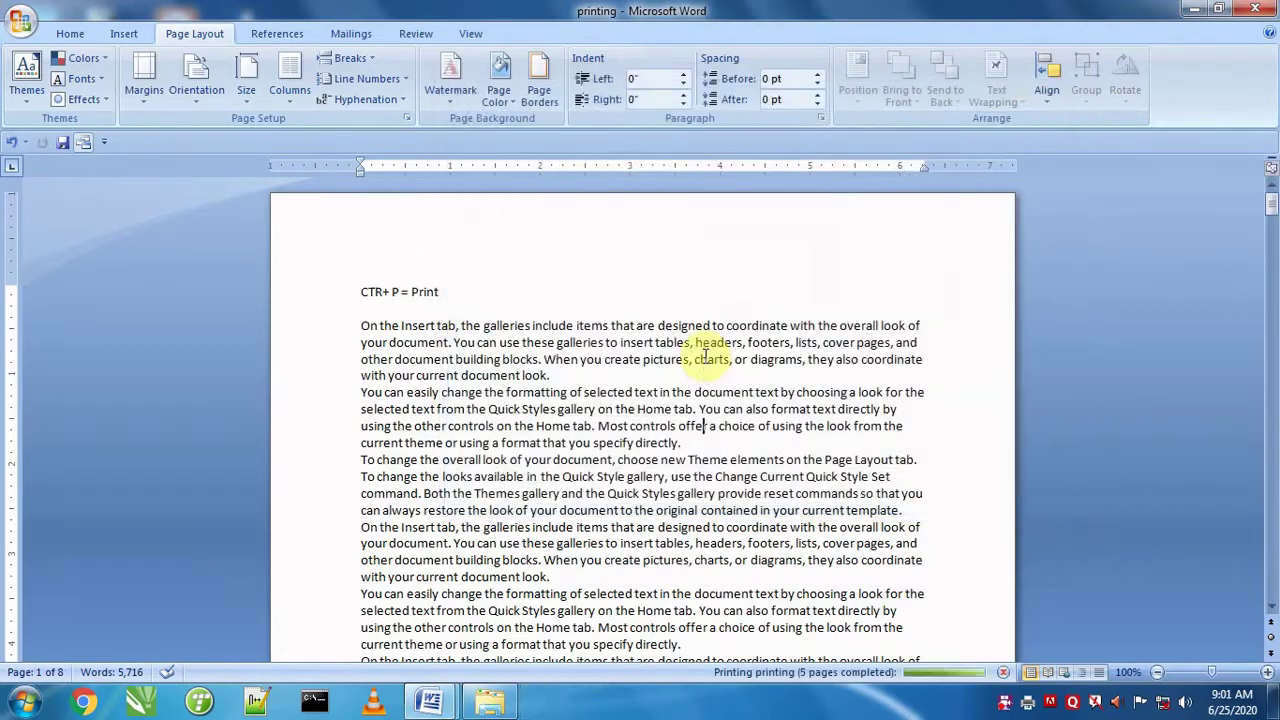
scroll(500, 486, "down", 2)
scroll(500, 486, "down", 3)
Close XPS Viewer and set the XPS printer's Layout orientation to Landscape
scroll(483, 428, "up", 4)
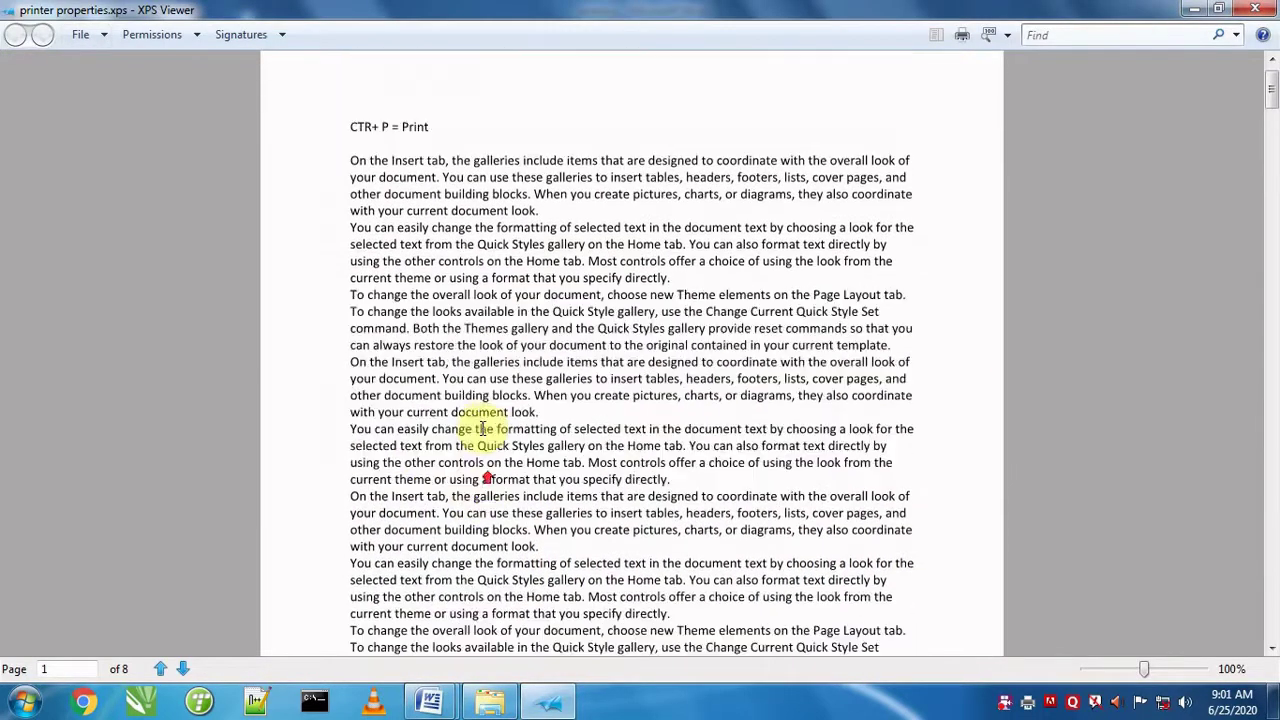
key("alt+F4")
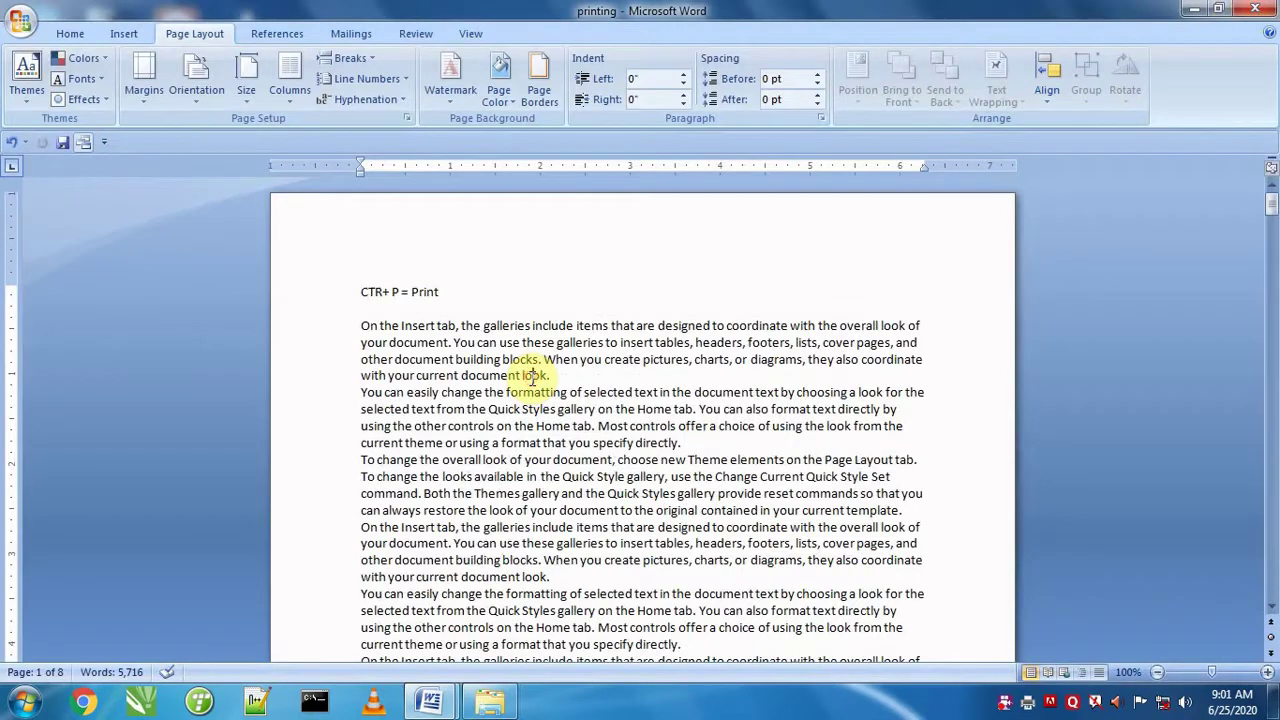
key("ctrl+p")
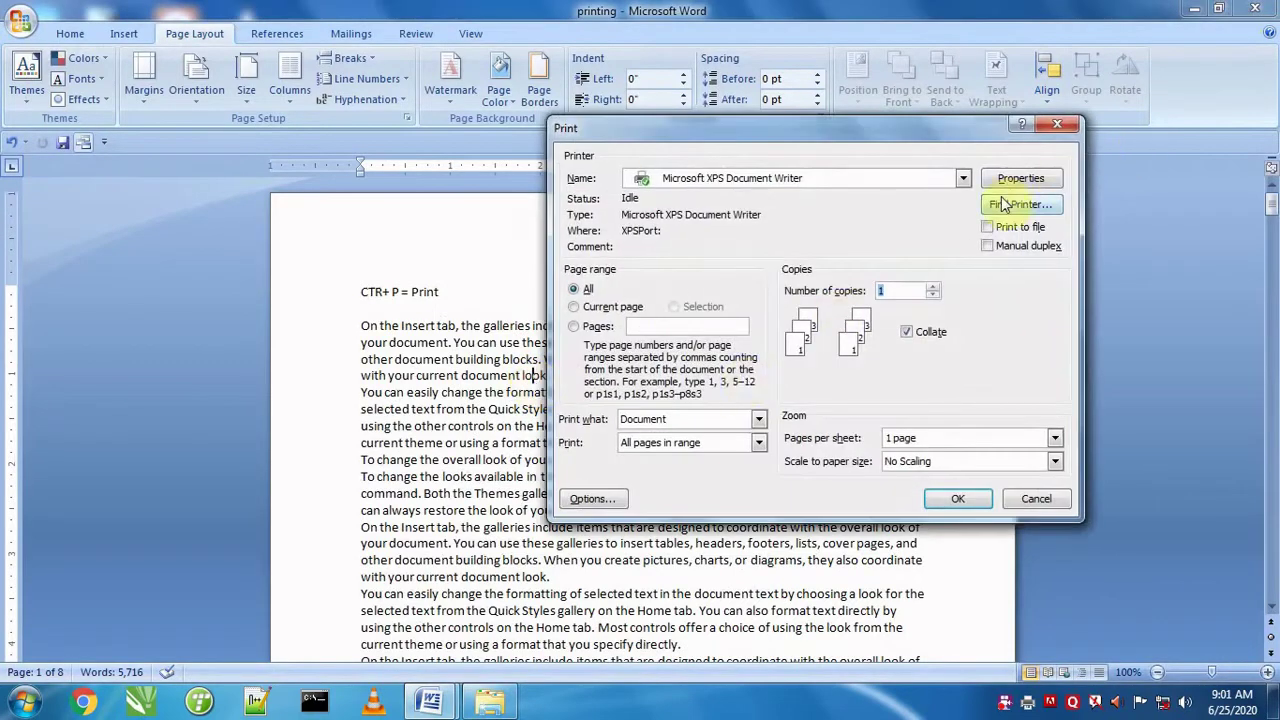
left_click(1019, 180)
left_click(663, 178)
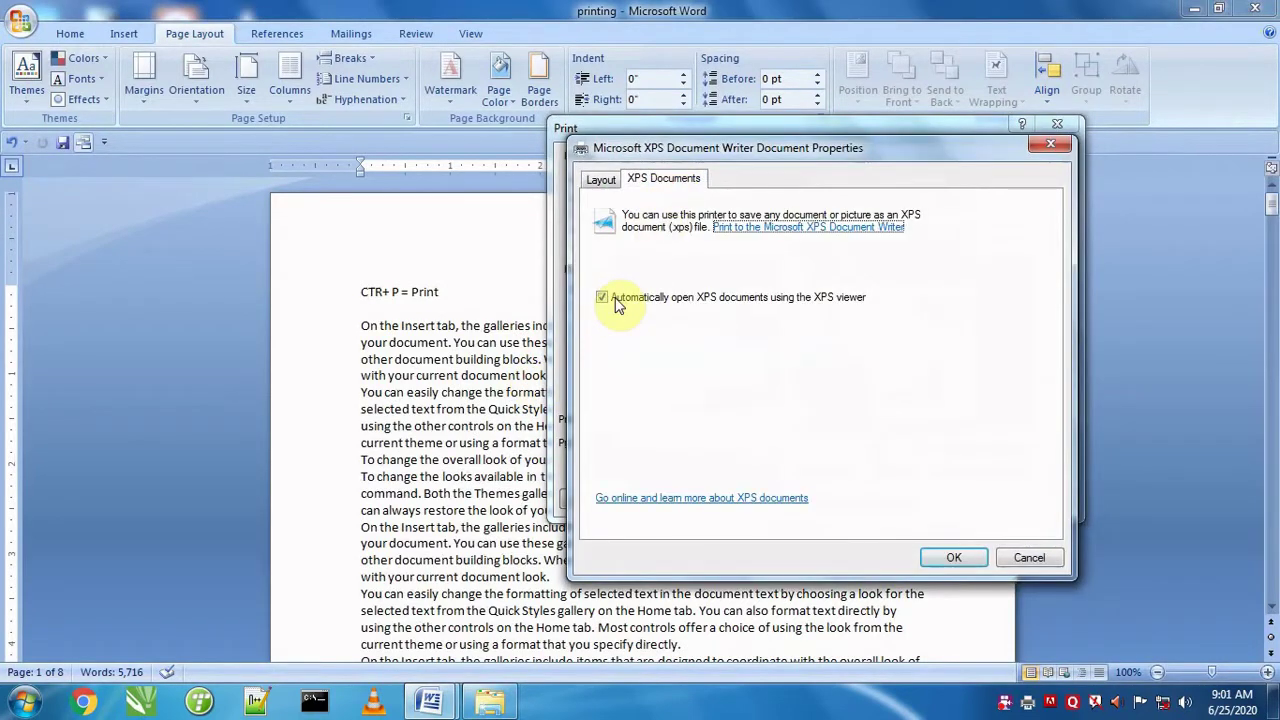
left_click(603, 182)
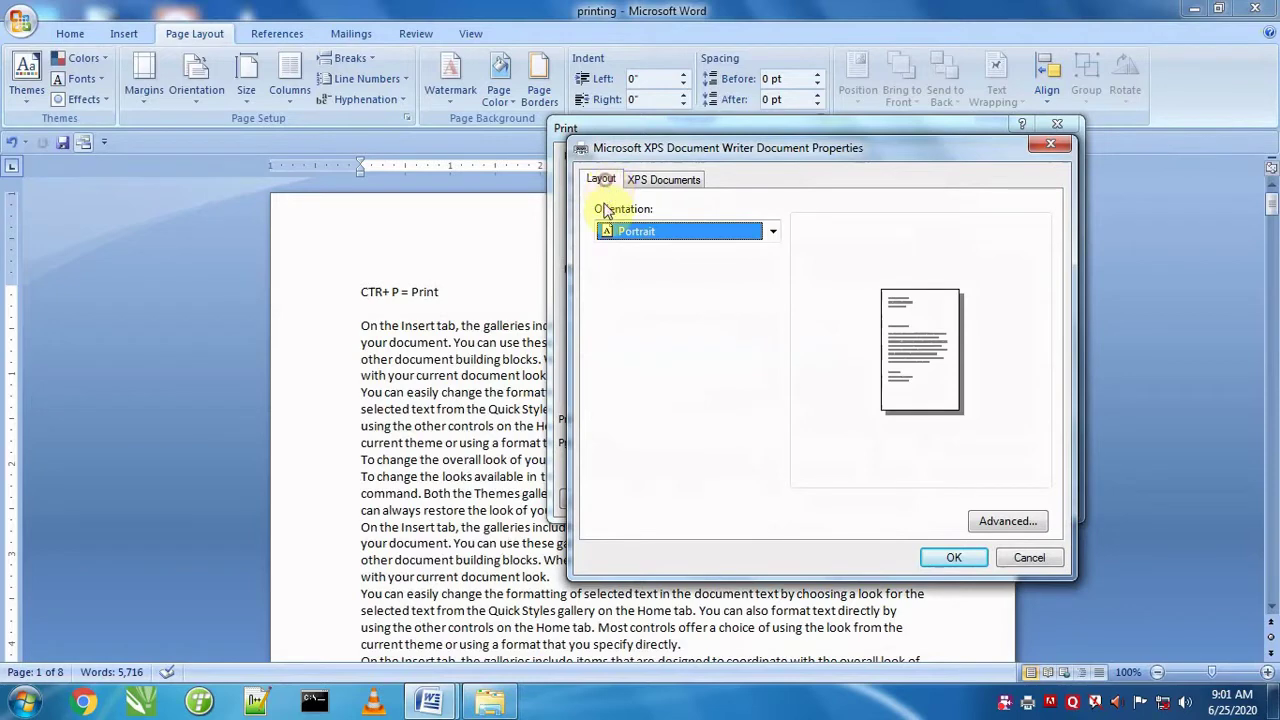
left_click(698, 234)
left_click(671, 269)
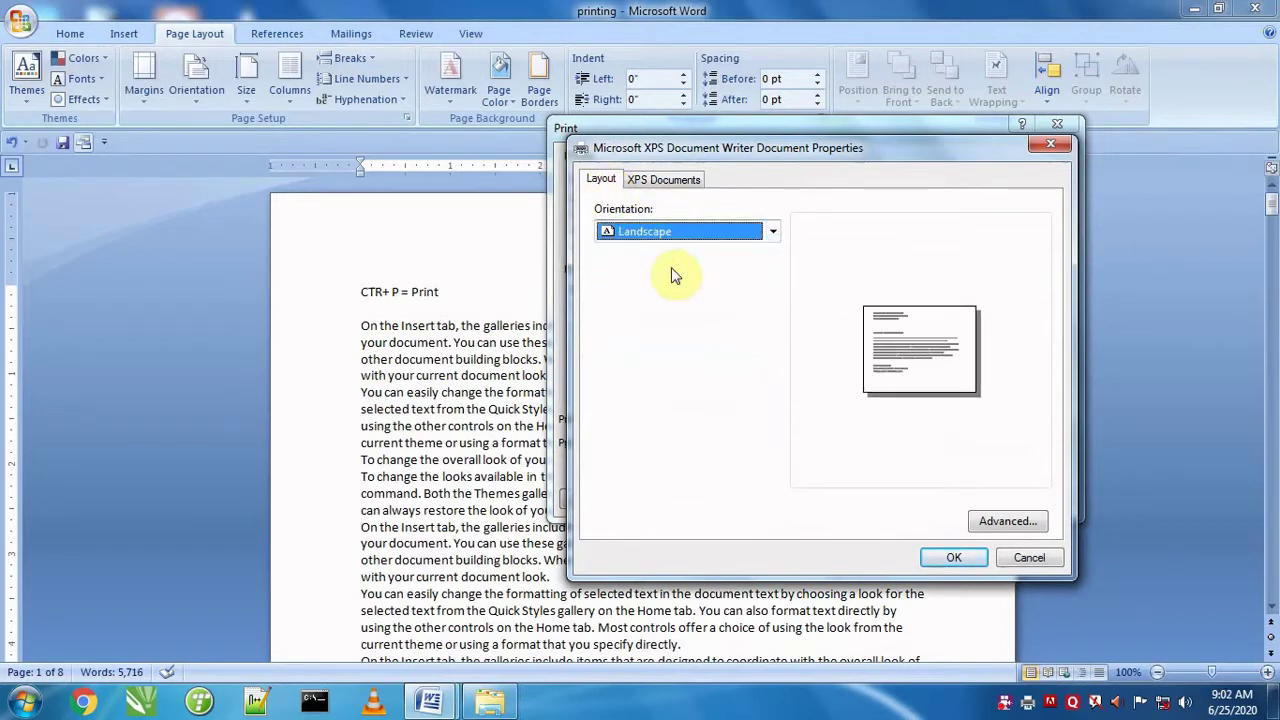
left_click(932, 566)
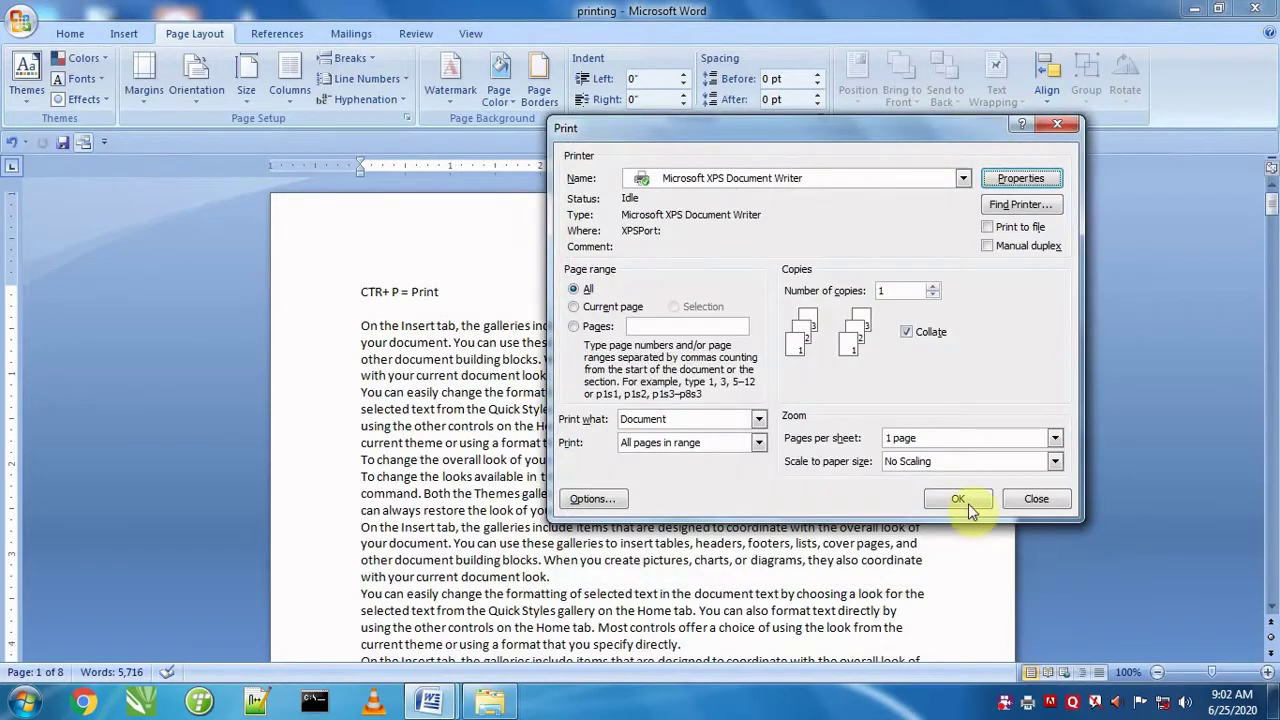
Print to a new file 'land sacep.xps', review its pages, and close XPS Viewer
left_click(958, 497)
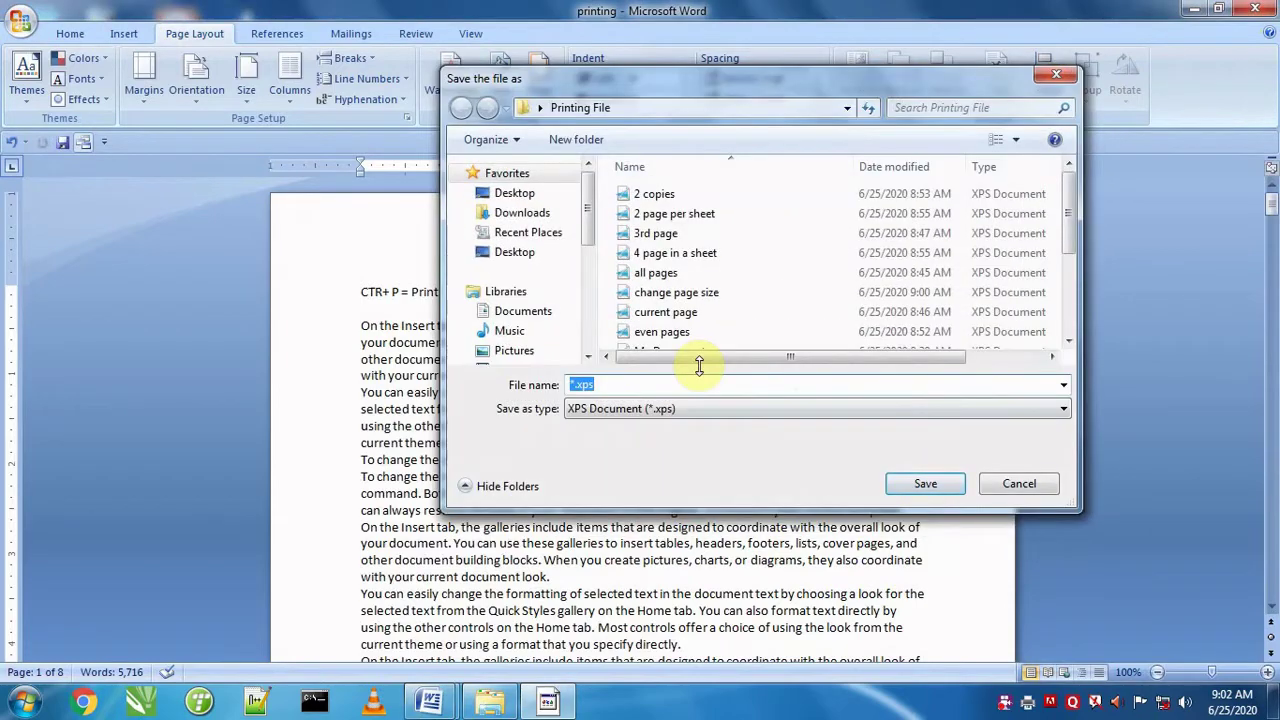
type("land")
type("p")
key("Return")
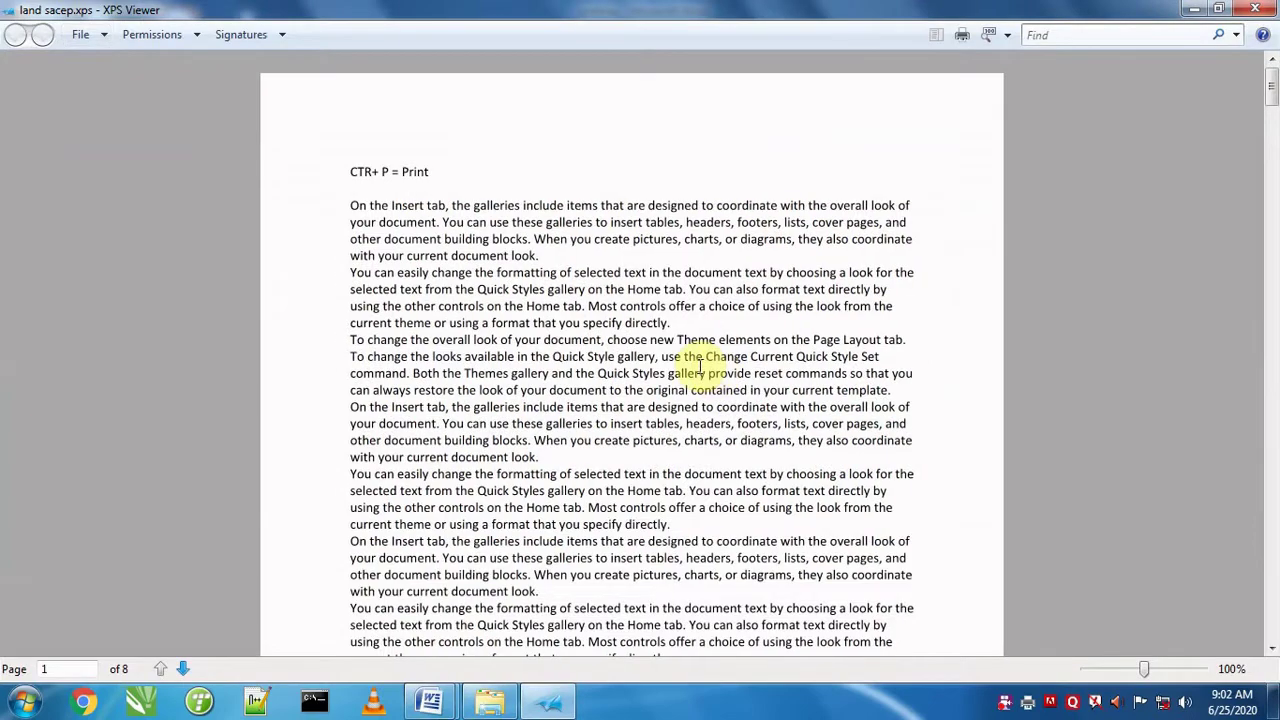
scroll(689, 407, "down", 1)
scroll(689, 407, "down", 6)
scroll(694, 403, "down", 3)
scroll(694, 403, "up", 3)
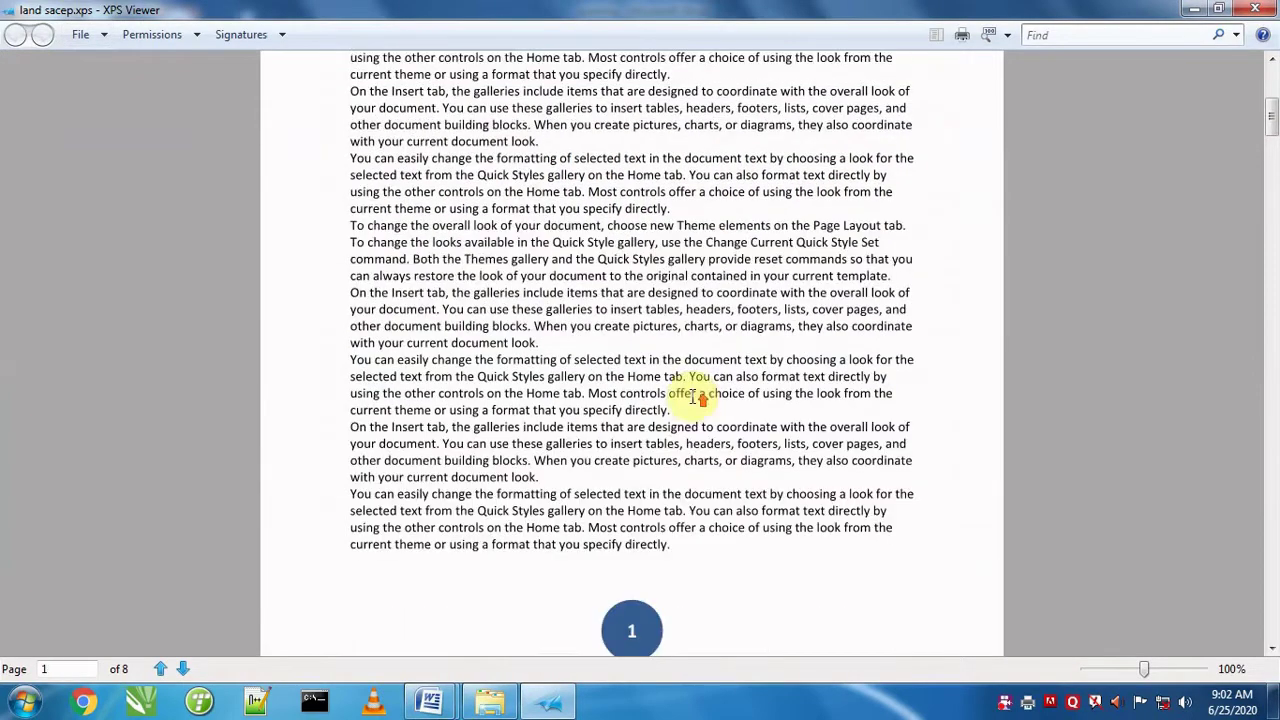
left_click(1255, 9)
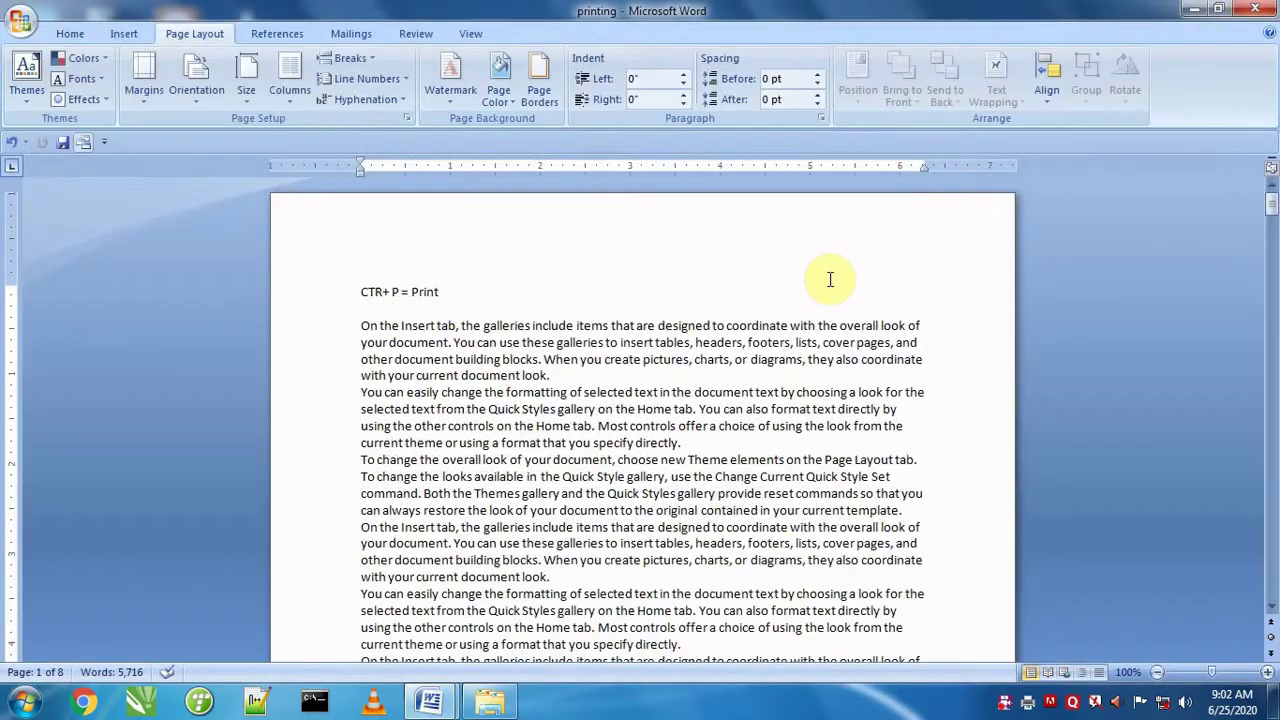
Cancel printing and set the document's Page Layout orientation to Landscape
key("ctrl+p")
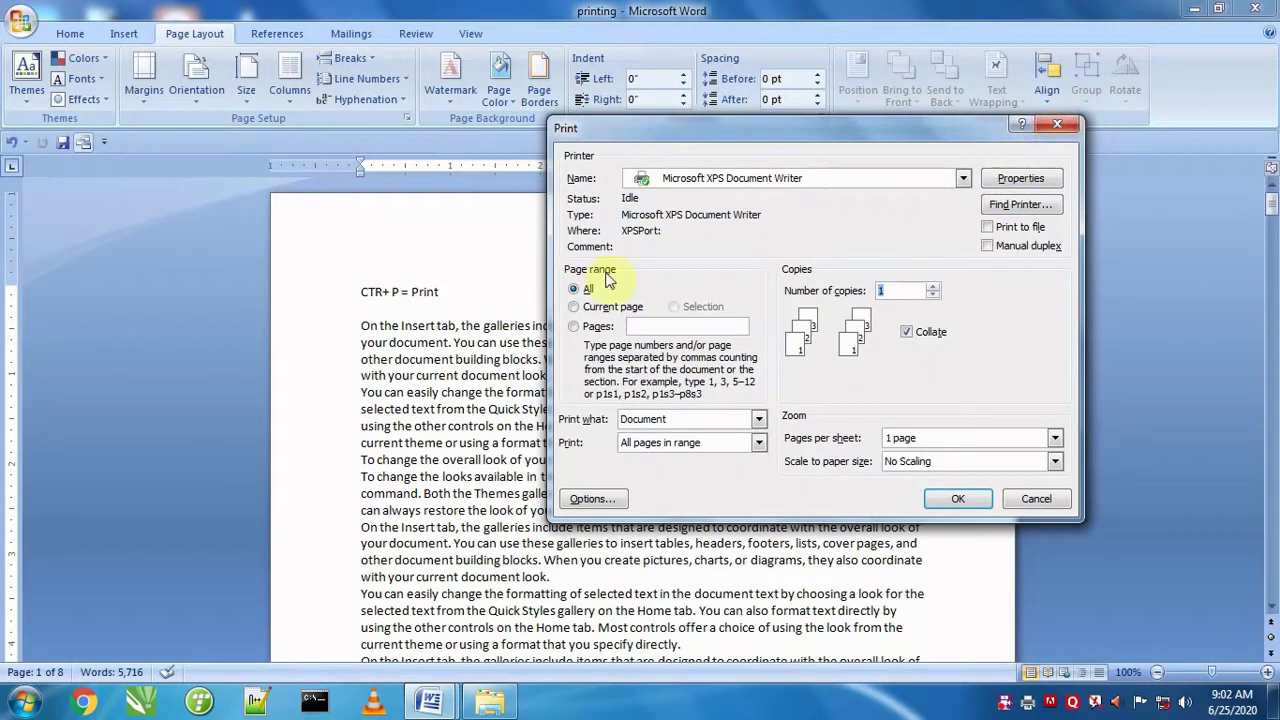
left_click(1057, 124)
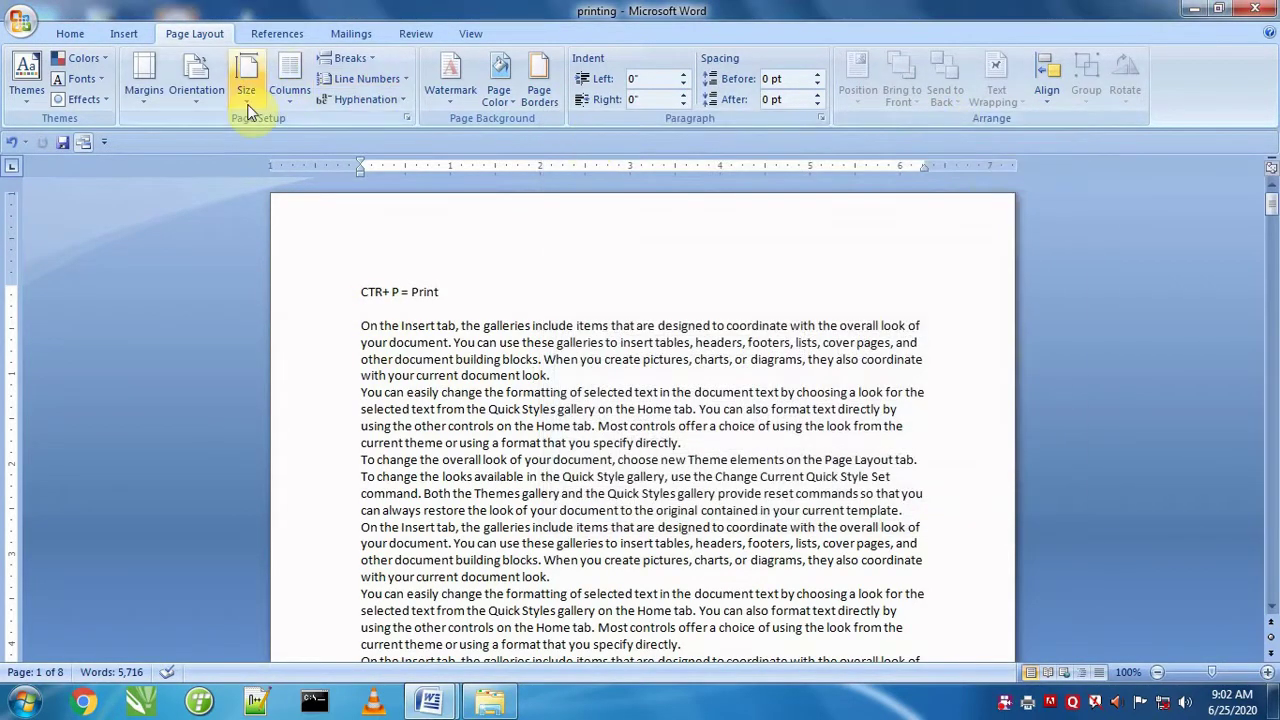
left_click(207, 100)
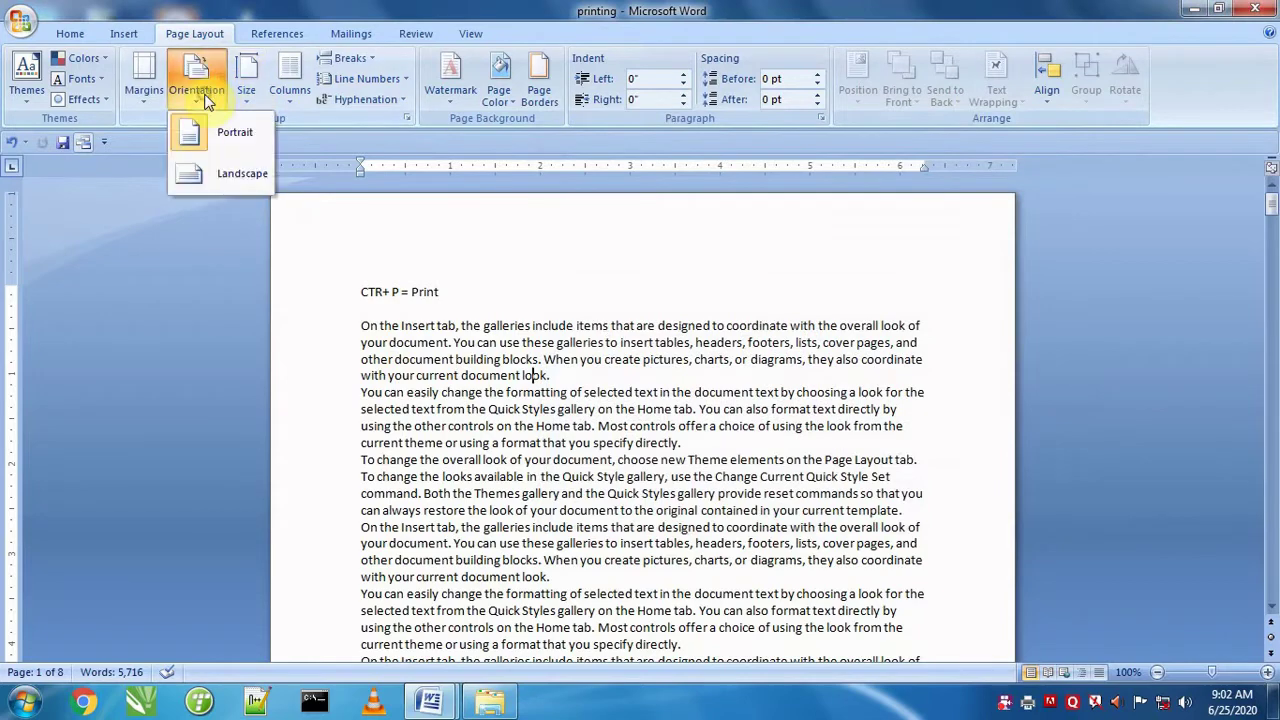
left_click(201, 181)
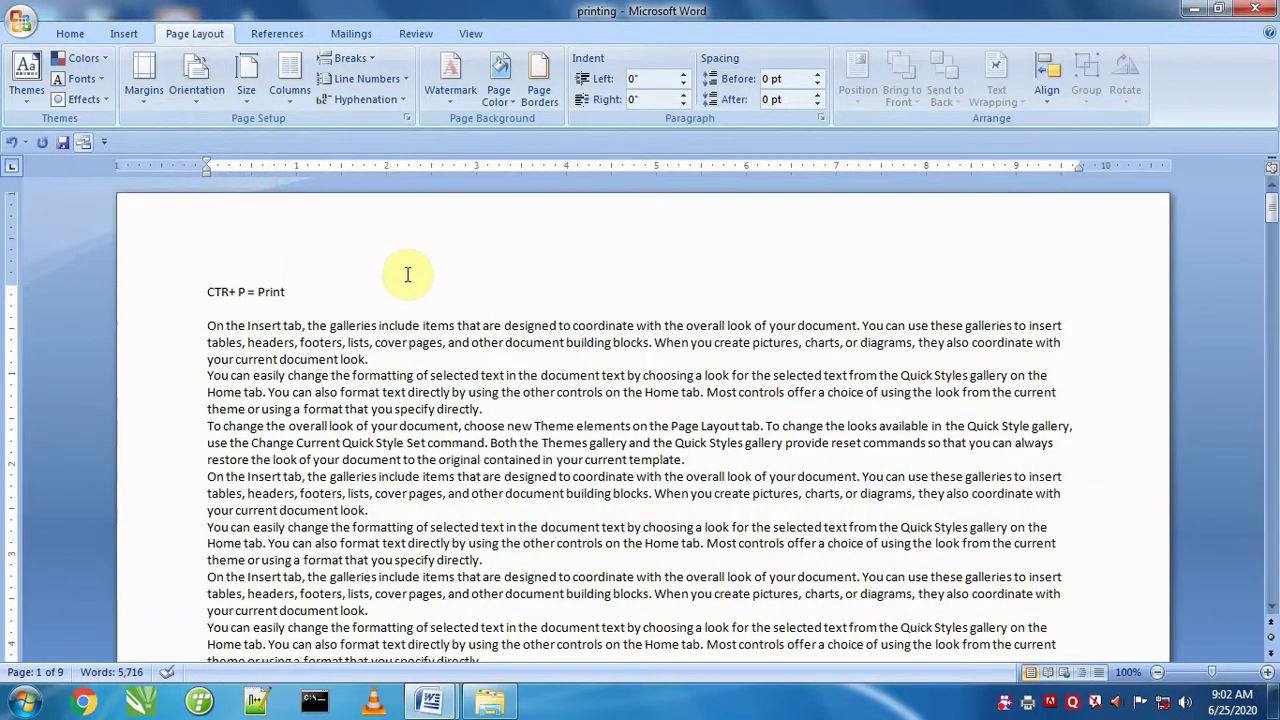
Print to XPS, overwriting 'land sacep.xps', review the 9 pages, and close the viewer
key("ctrl+p")
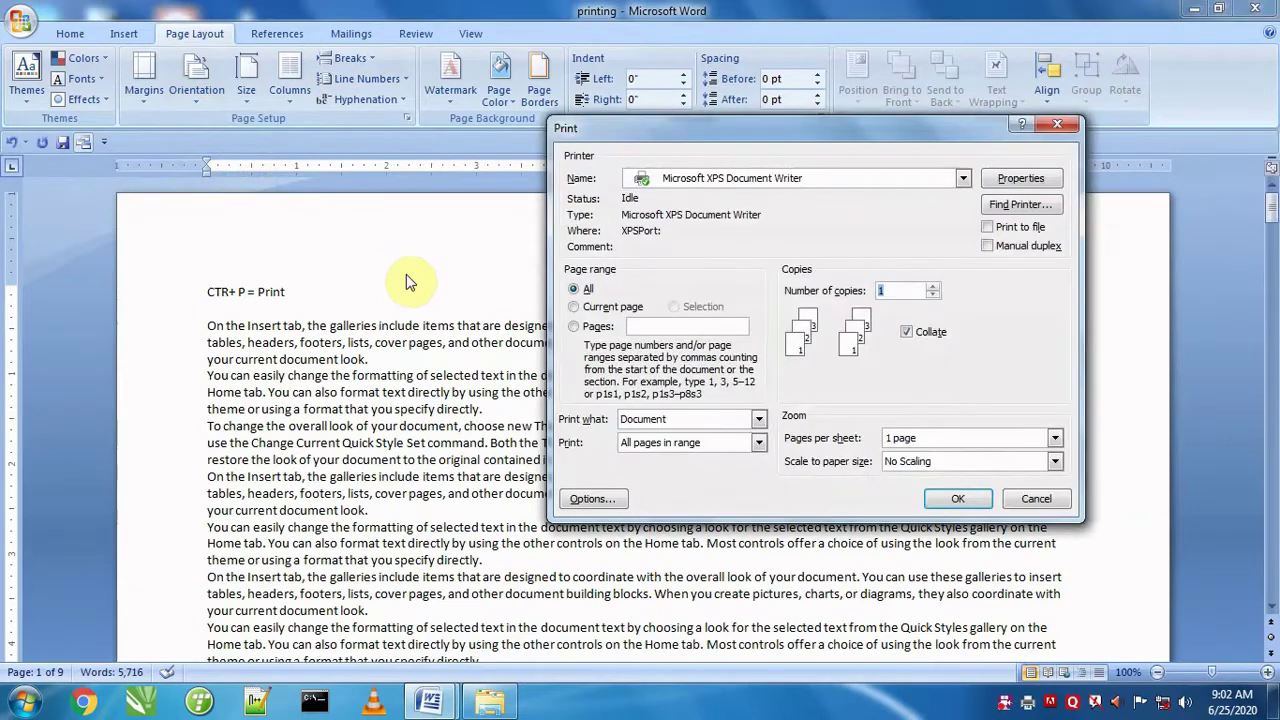
left_click(958, 498)
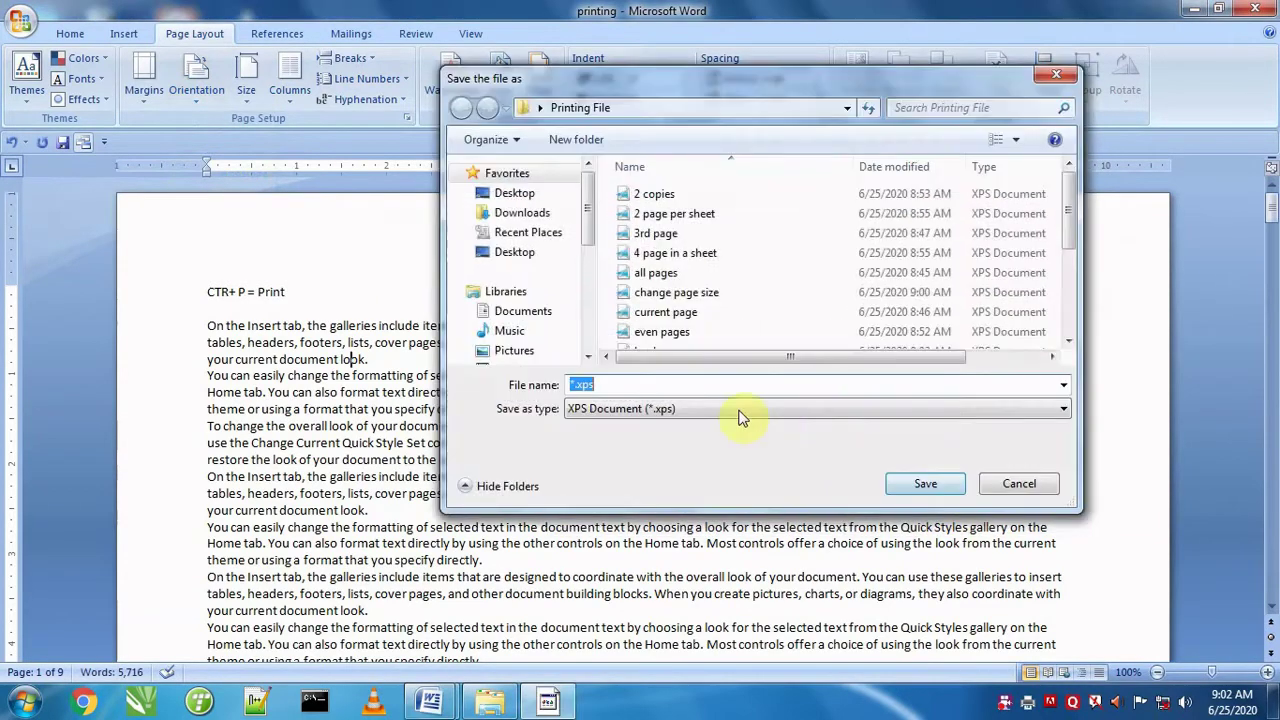
type("la")
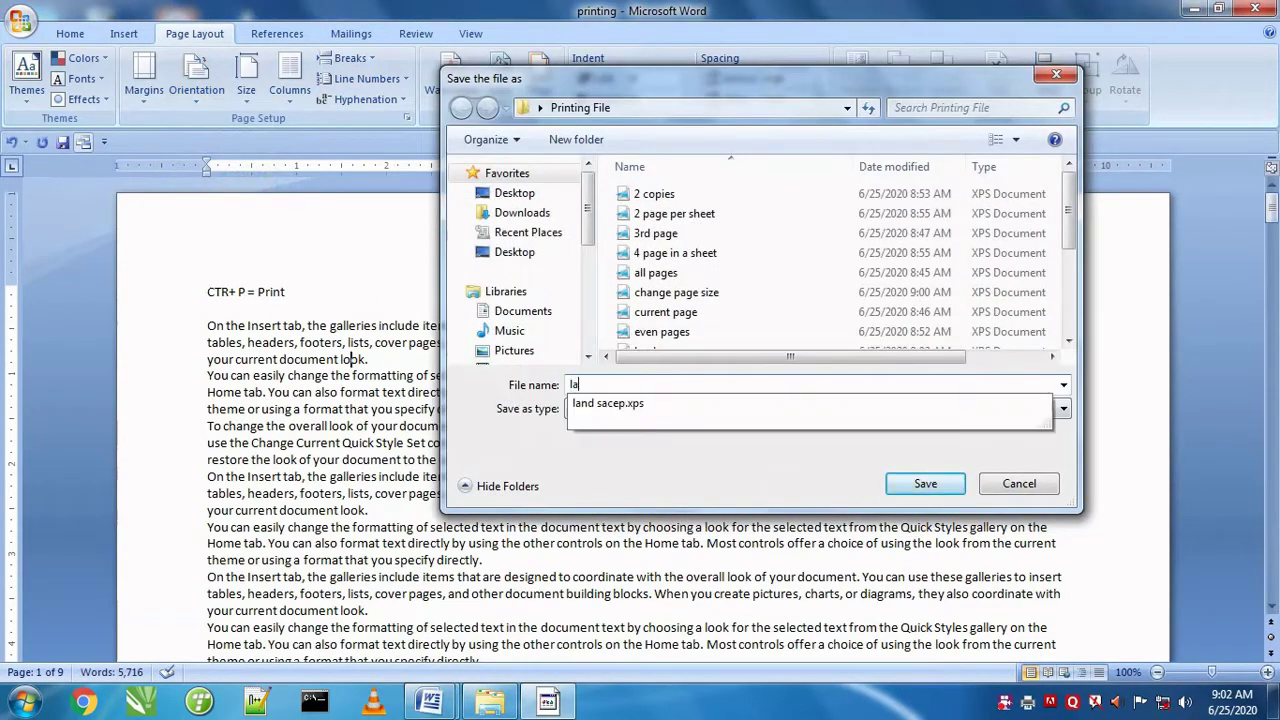
key("Down")
key("Return")
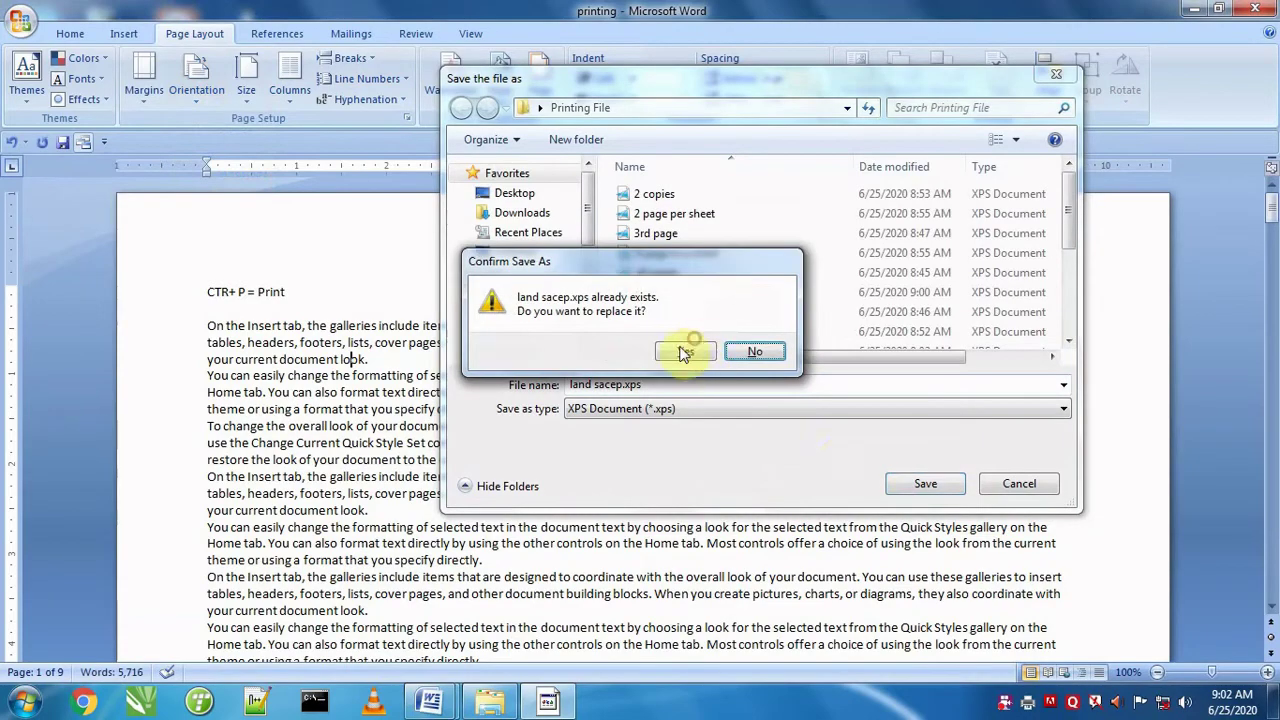
left_click(685, 351)
scroll(597, 446, "down", 5)
scroll(597, 448, "down", 5)
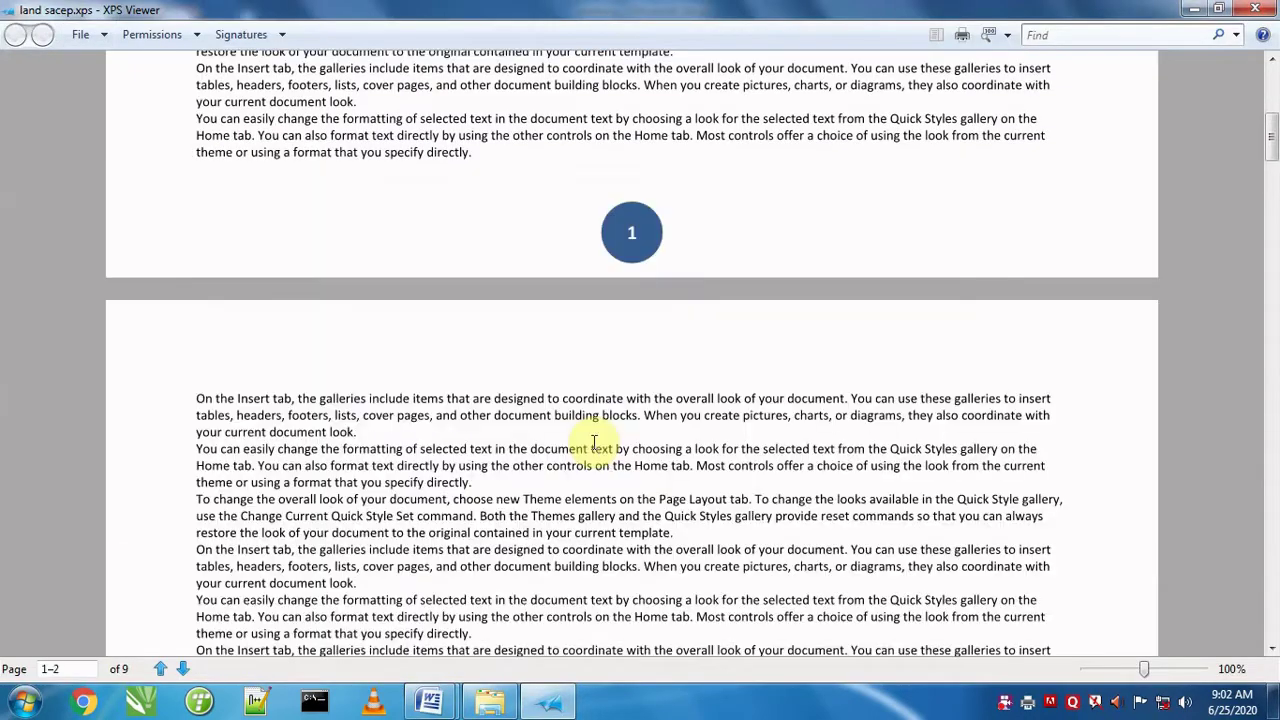
scroll(597, 445, "down", 2)
scroll(597, 435, "up", 7)
left_click_drag(1271, 115, 1272, 28)
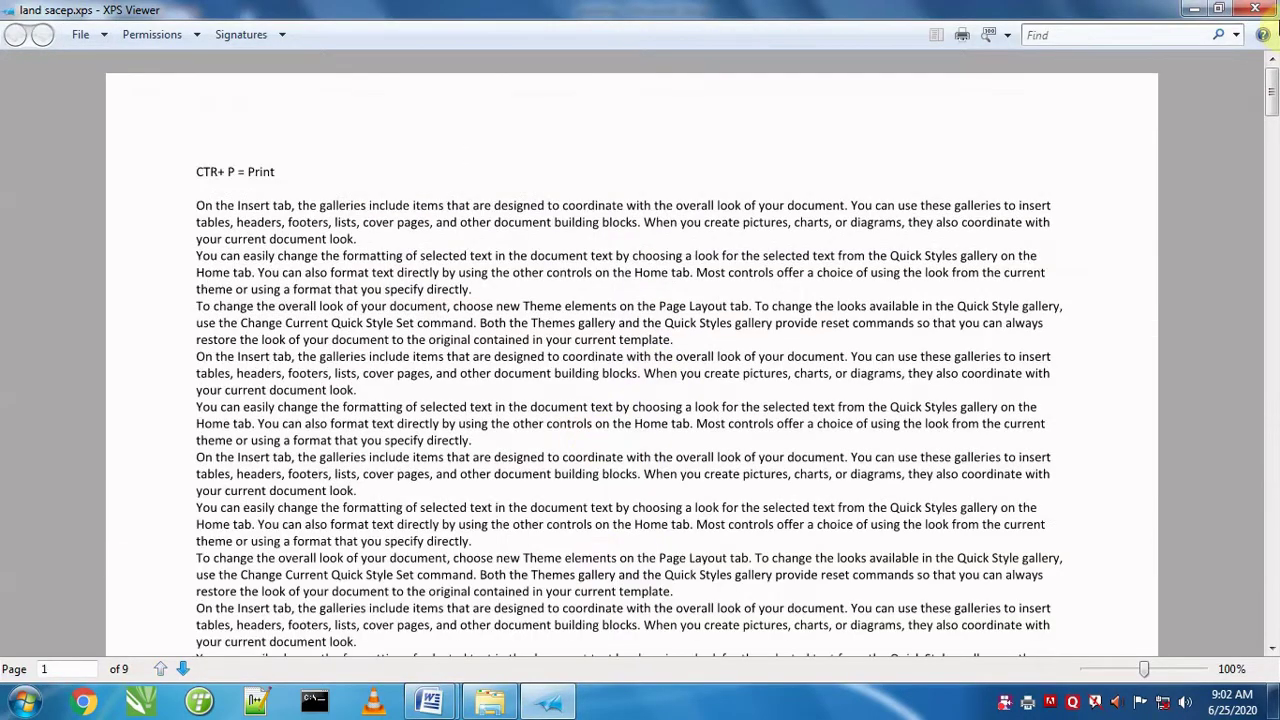
left_click(1262, 10)
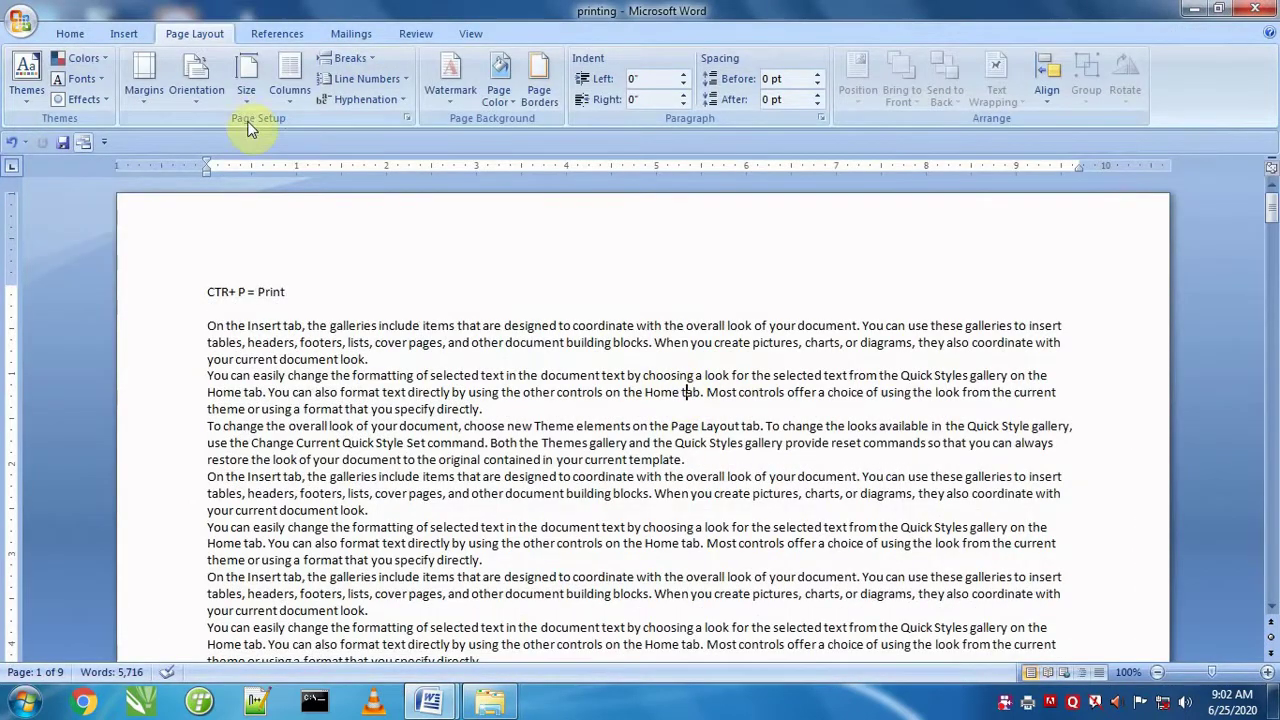
Switch the pages back to Portrait and bring up the Print dialog
left_click(194, 86)
left_click(199, 136)
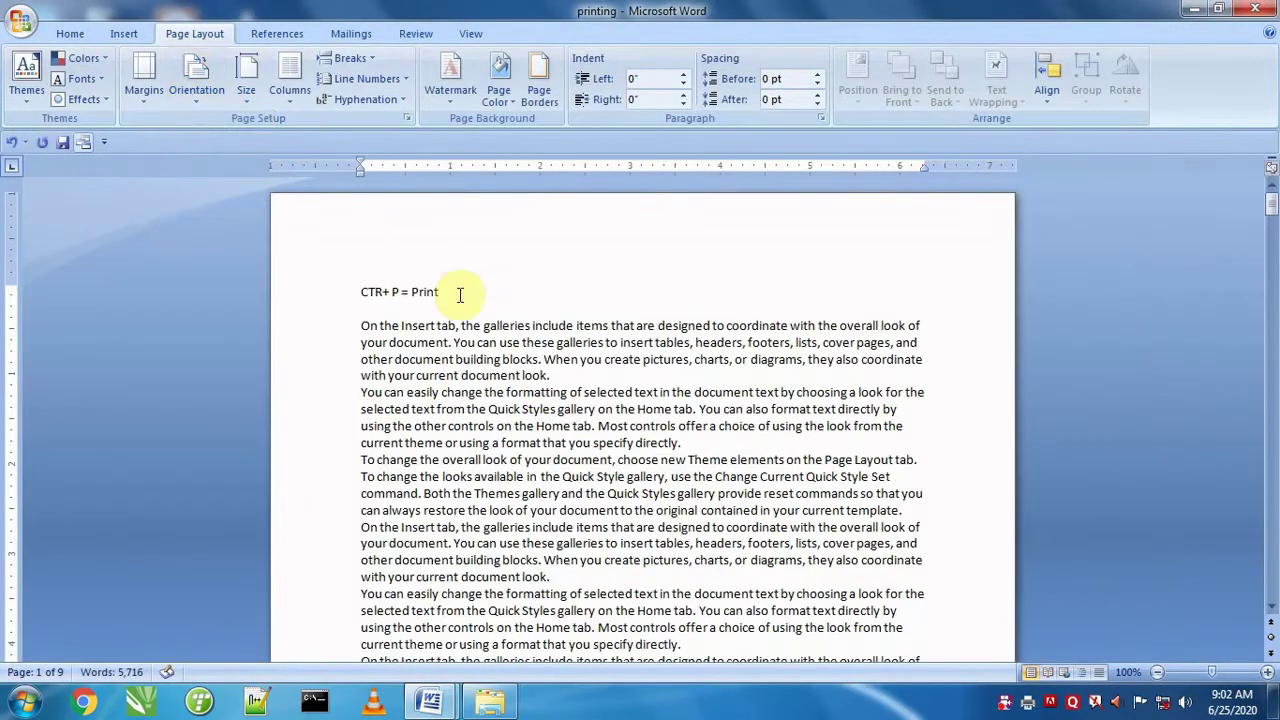
key("ctrl+p")
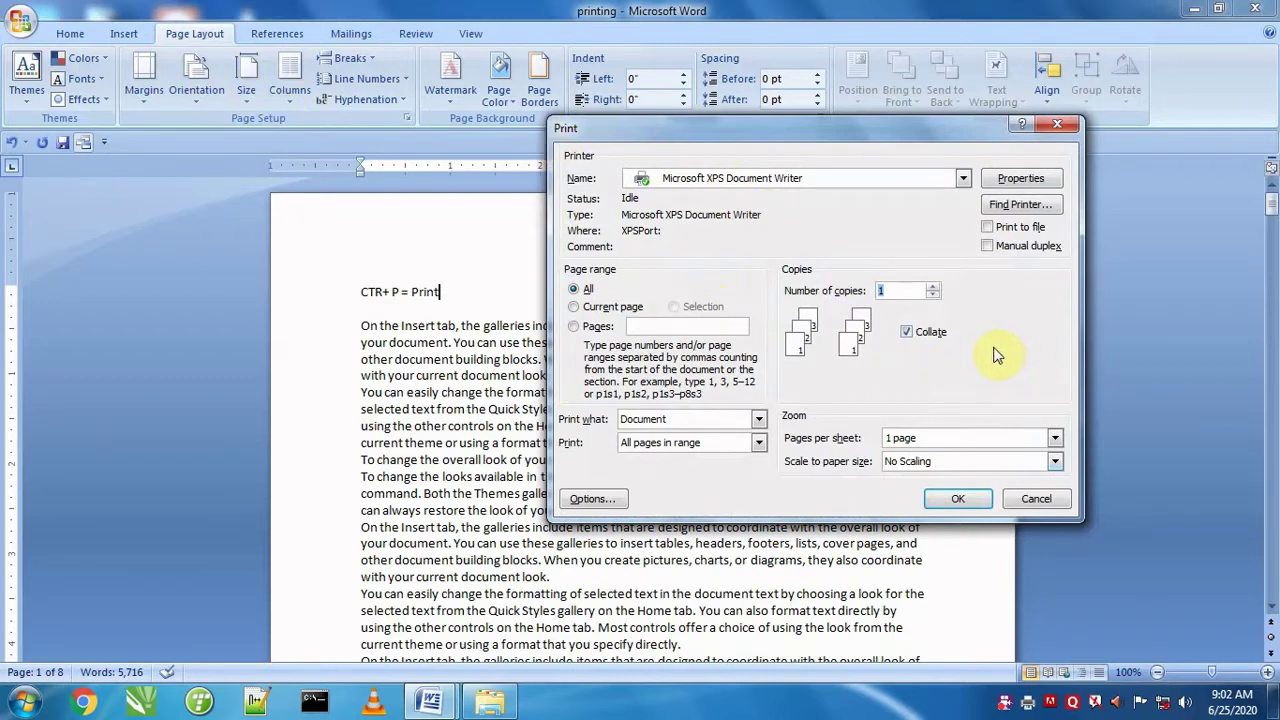
Try Find Printer, dismiss the directory error, and tick Print to file
left_click(1040, 206)
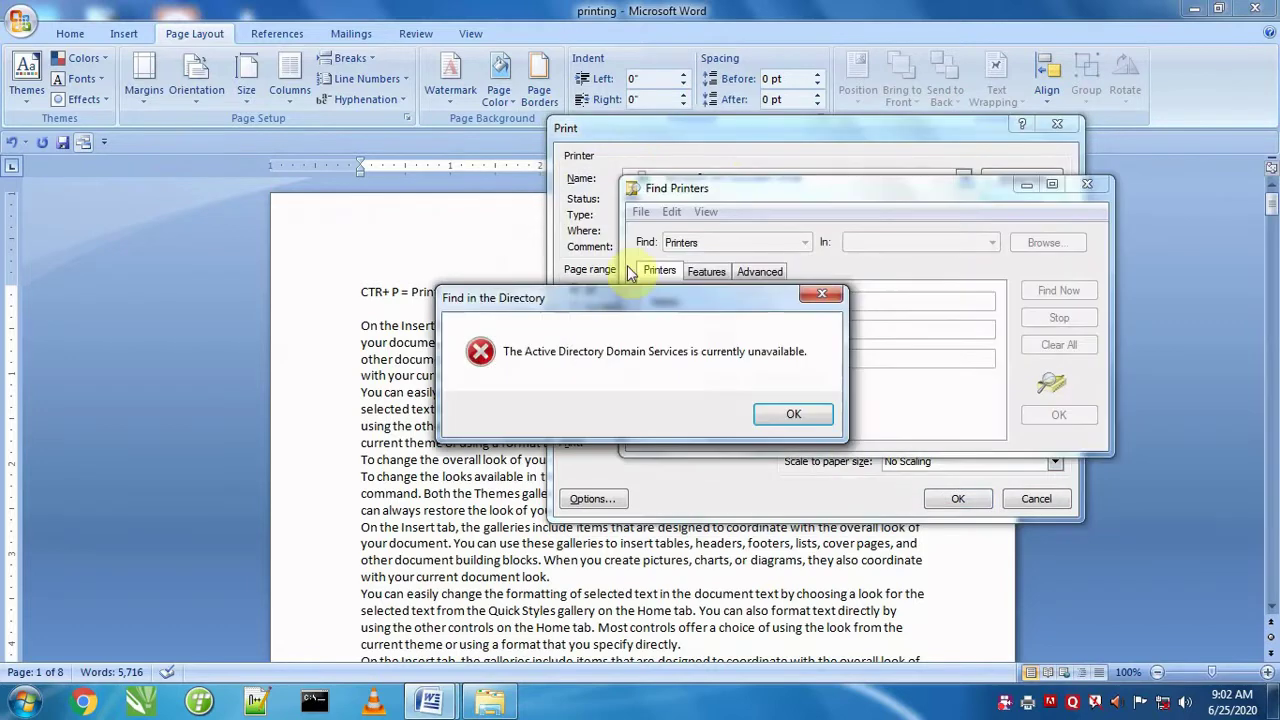
left_click(821, 293)
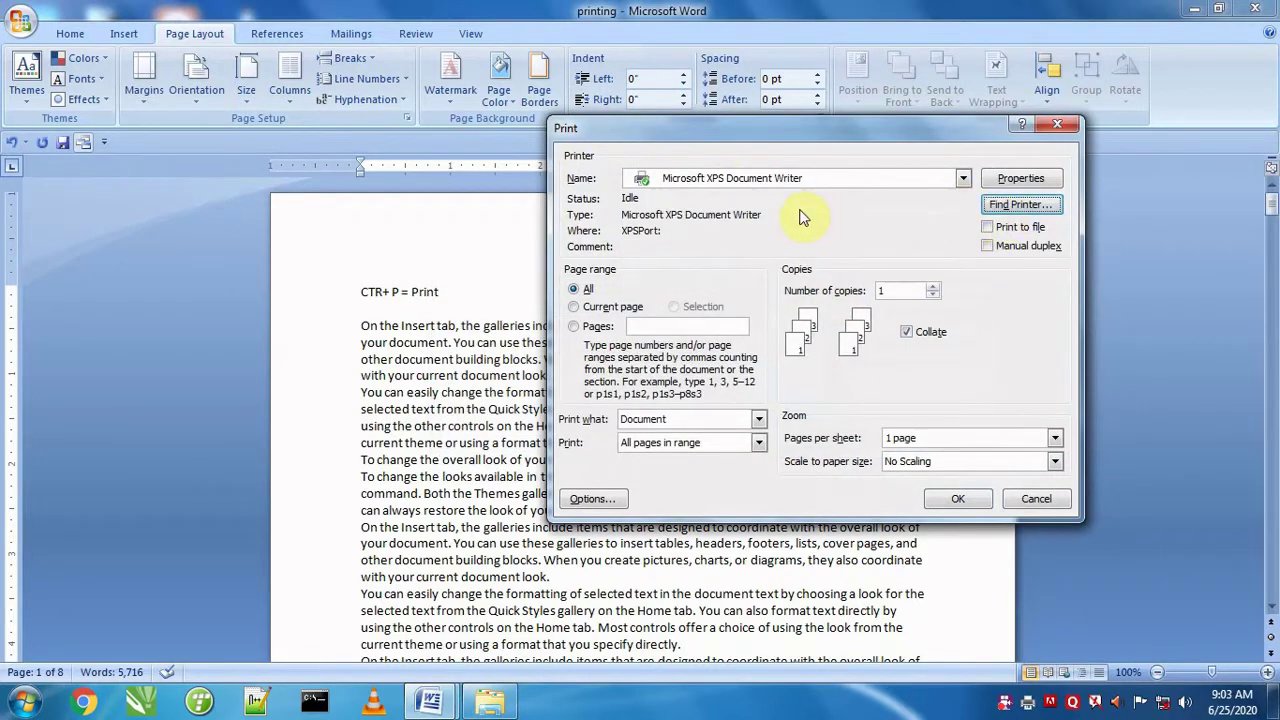
left_click(988, 229)
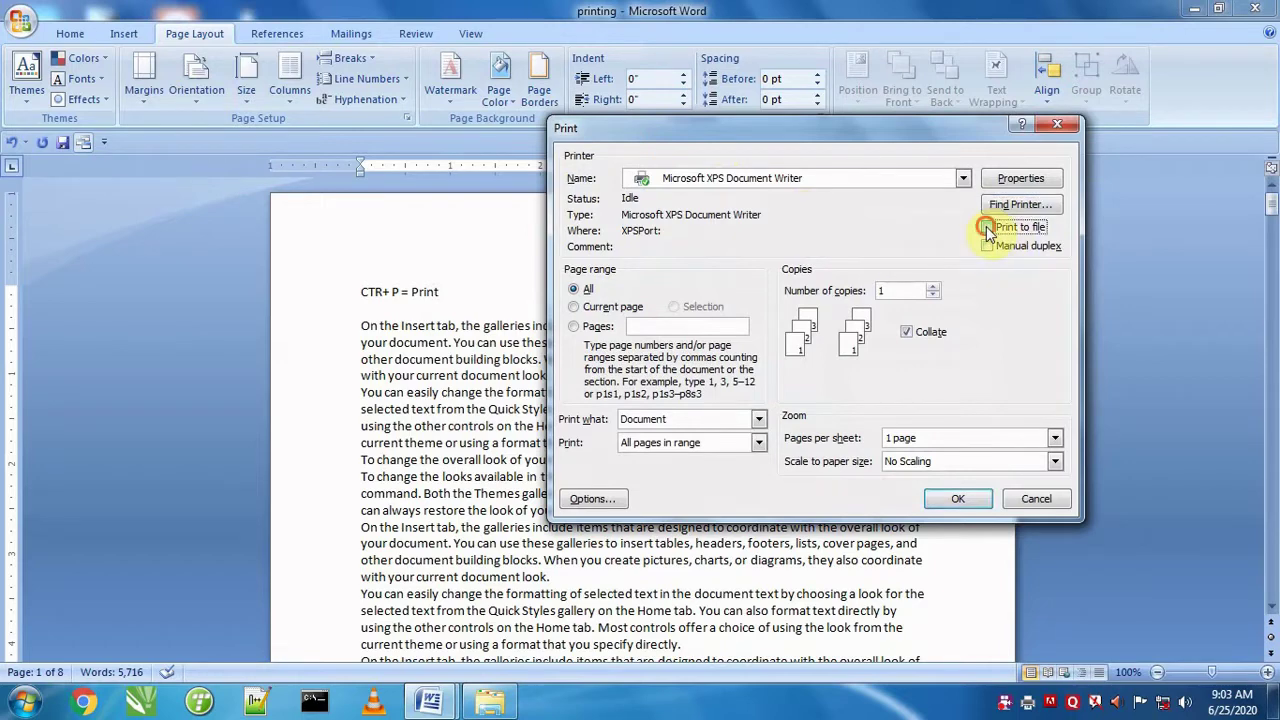
Print the document to a file named 'print file' on the Desktop
left_click(955, 500)
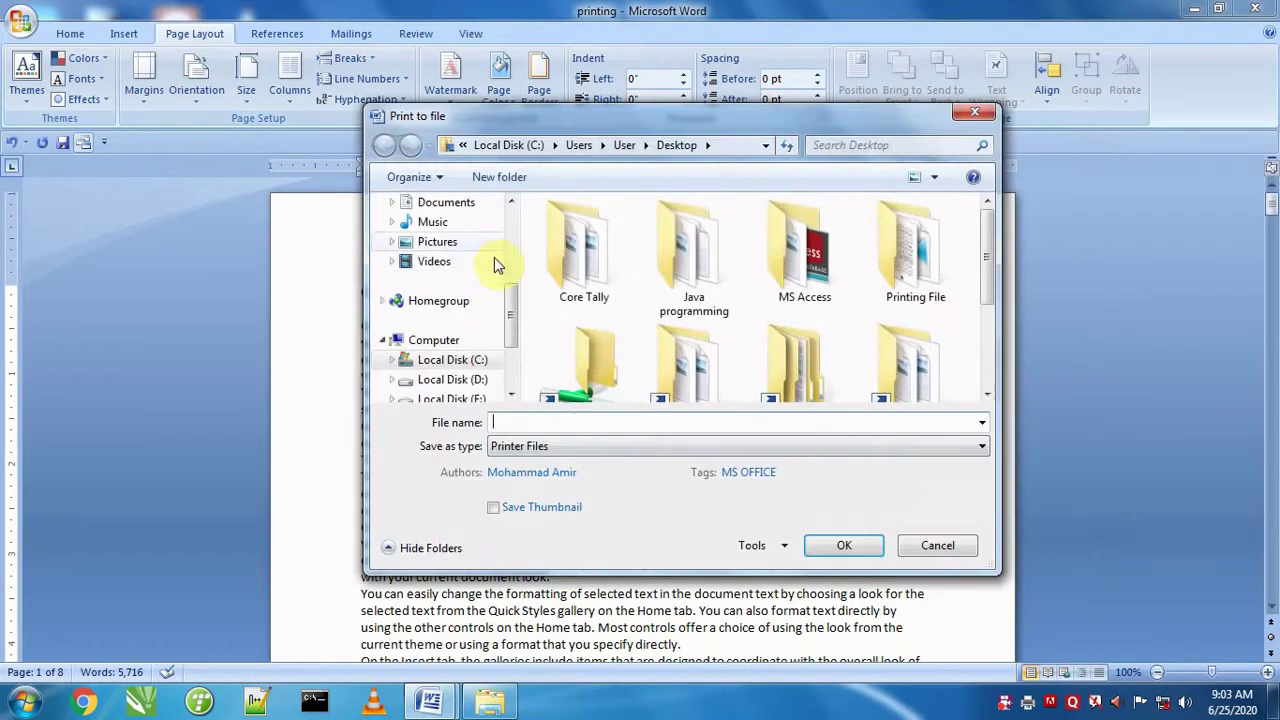
left_click_drag(513, 313, 512, 240)
left_click(437, 289)
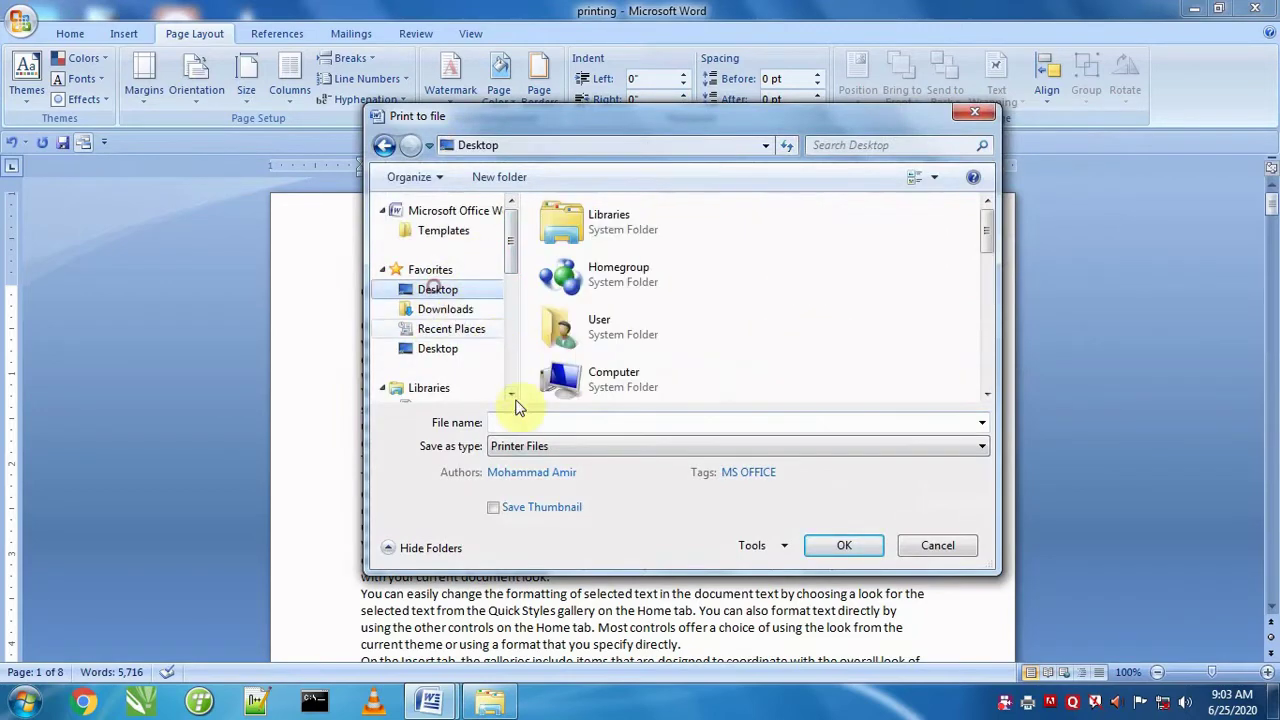
left_click(517, 420)
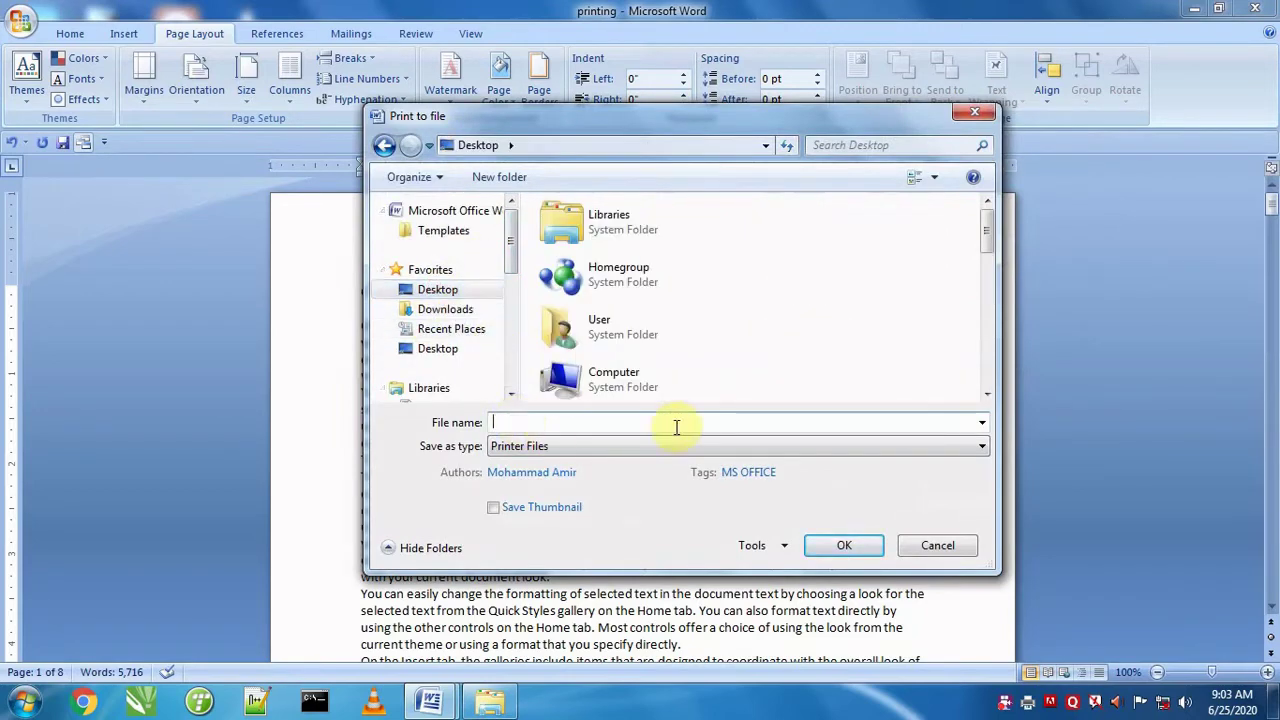
type("printe")
key("BackSpace")
type("file")
key("Return")
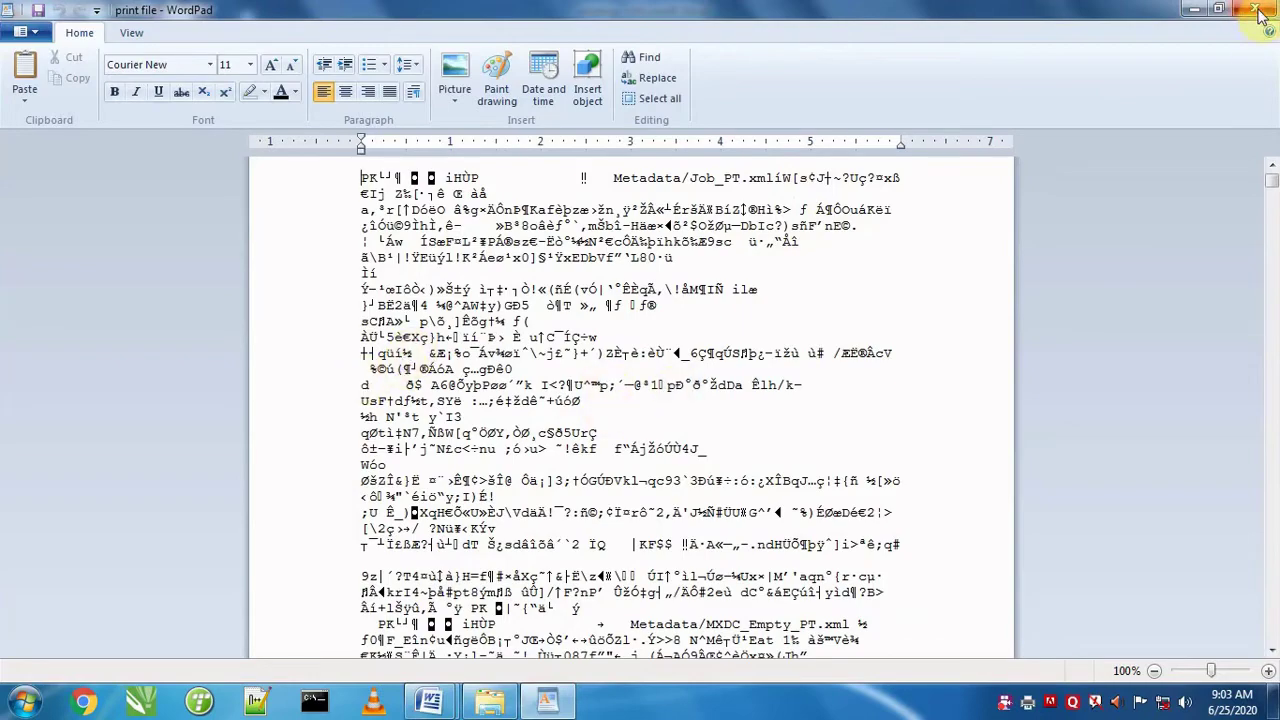
Clear the windows off the desktop, then open the 190 KB 'print file' in WordPad and close it
left_click(1254, 10)
left_click(1194, 10)
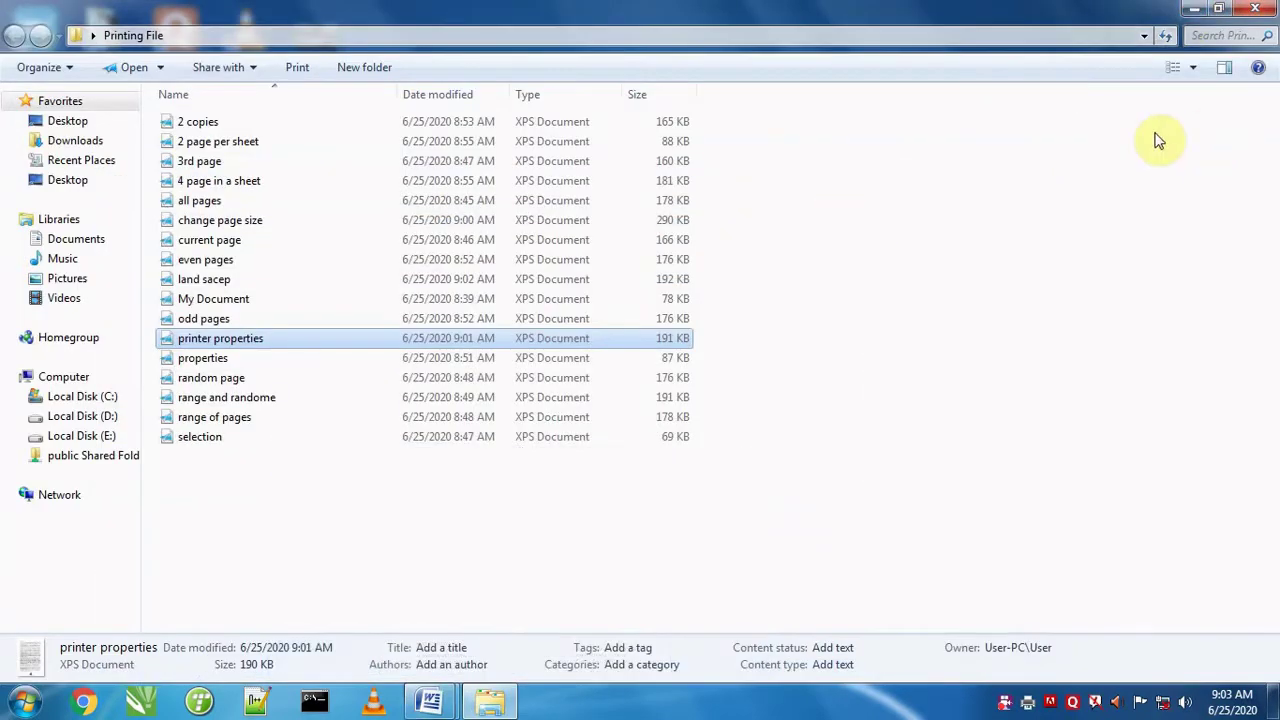
left_click(1194, 12)
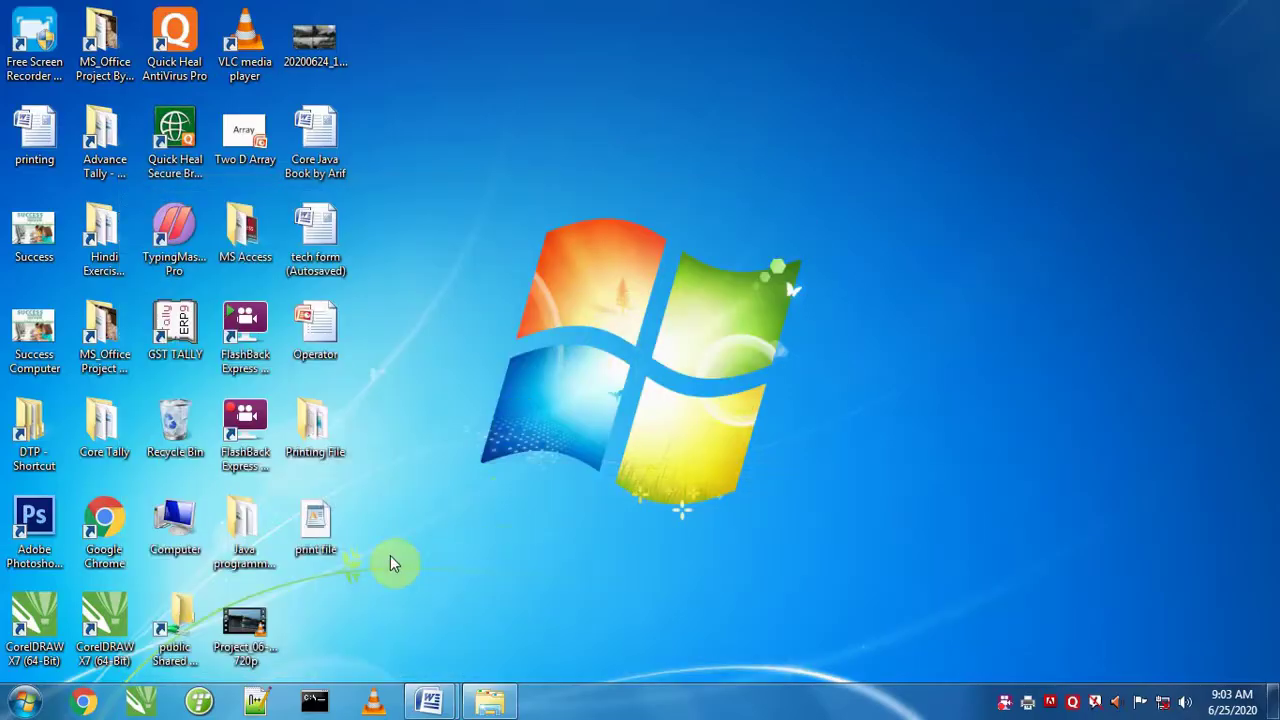
left_click(313, 520)
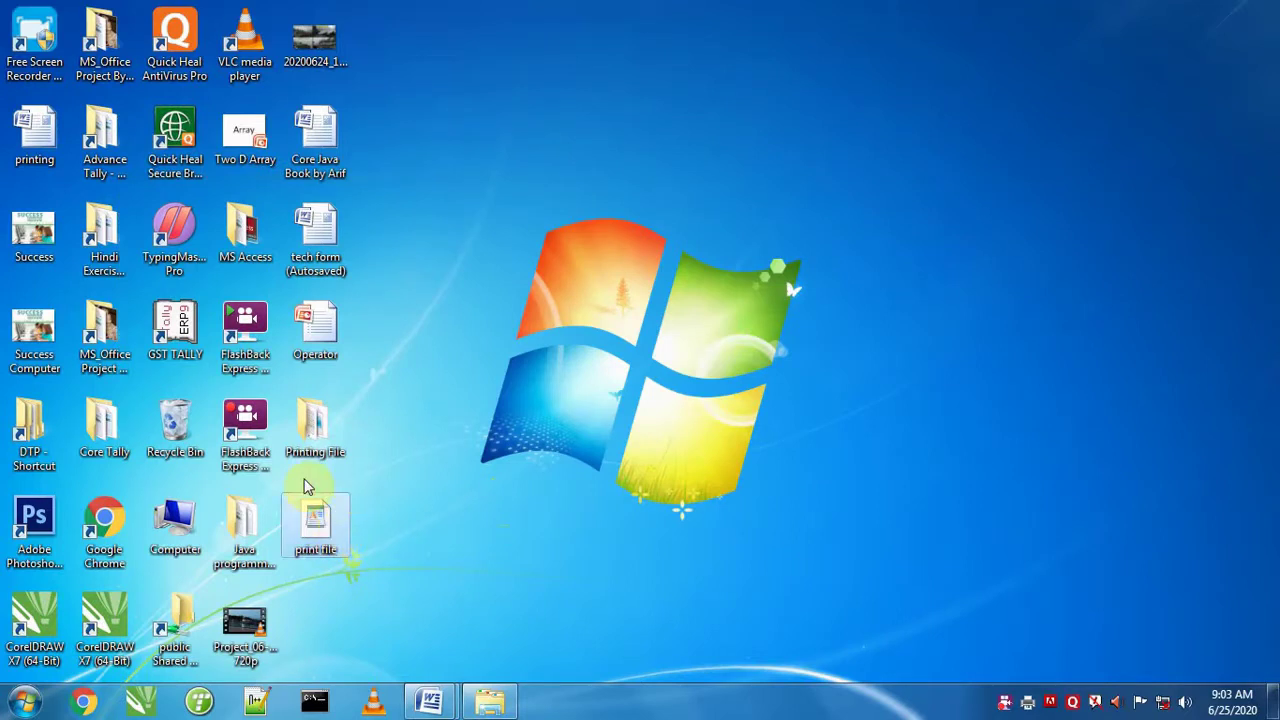
mouse_move(326, 526)
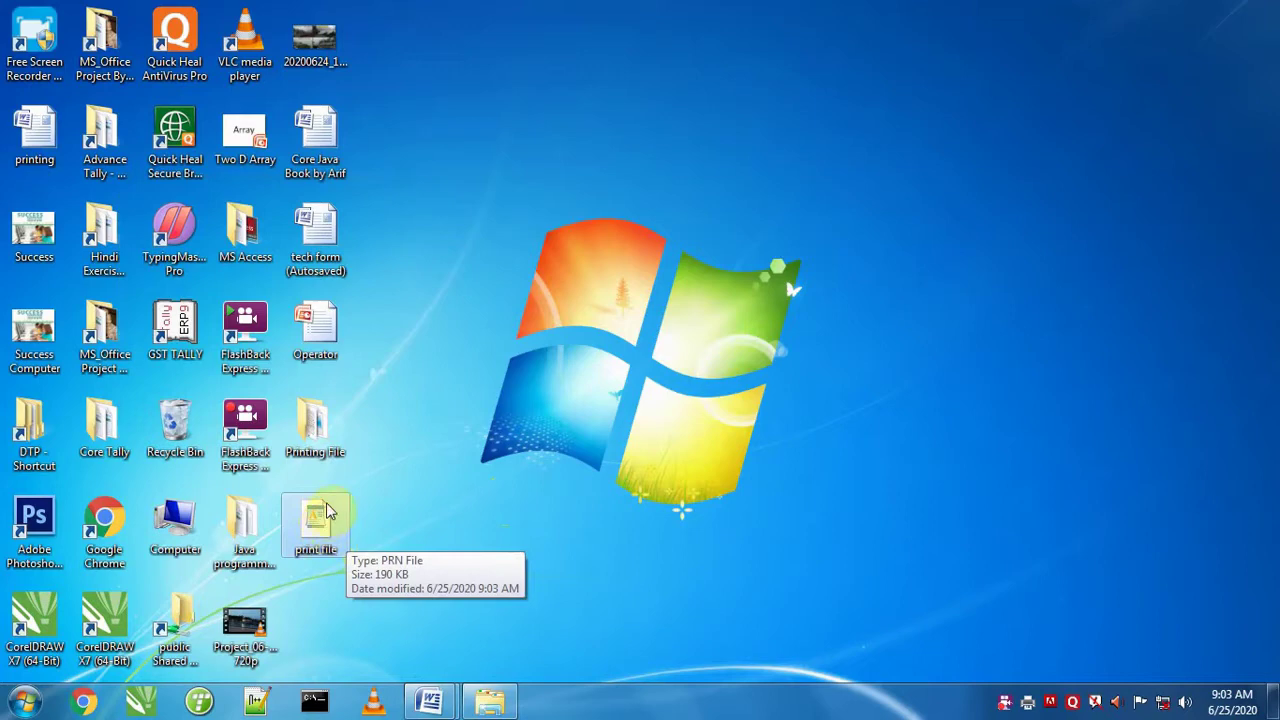
double_click(318, 528)
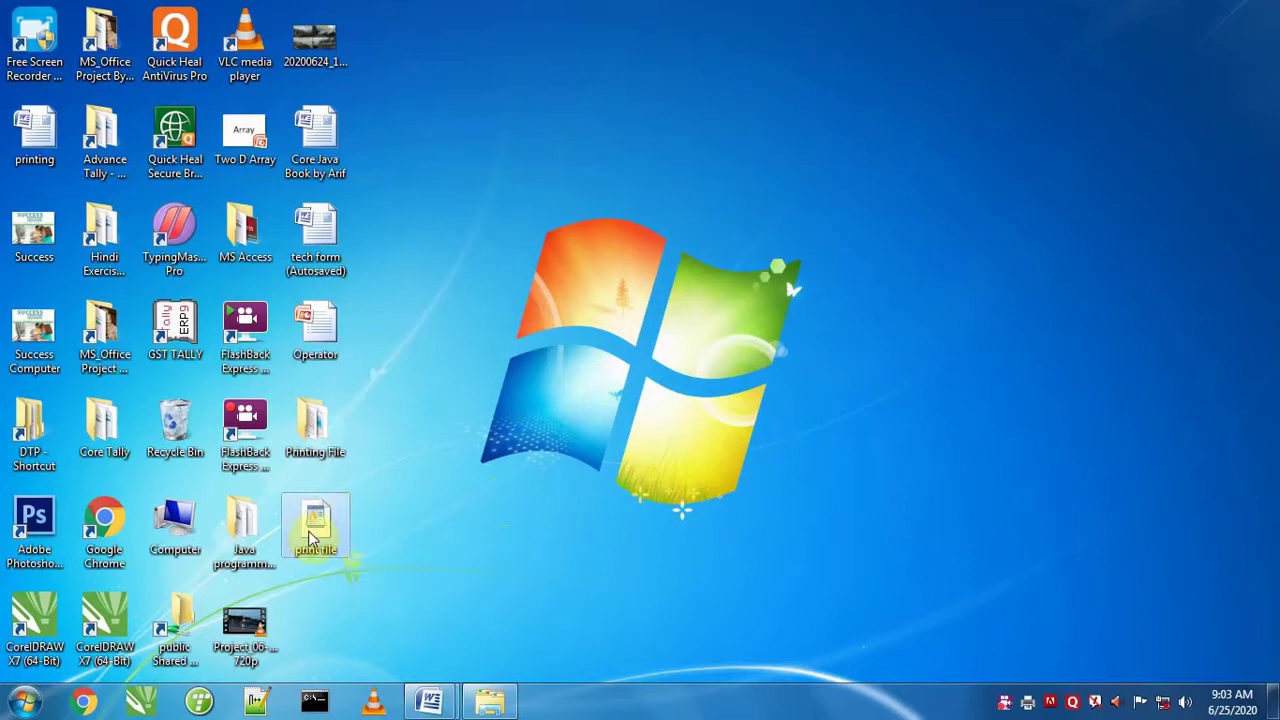
left_click(1256, 9)
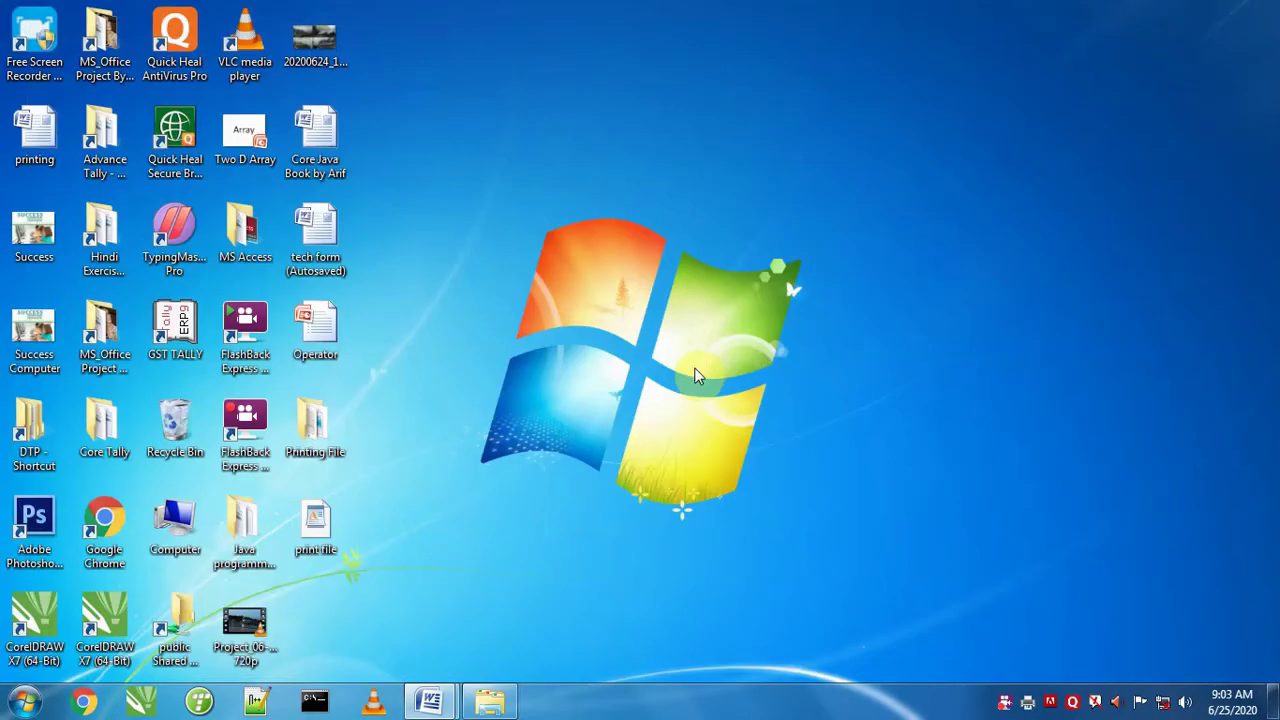
Restore the printing Word document from the taskbar and open the Print dialog, Print to file still on
mouse_move(452, 688)
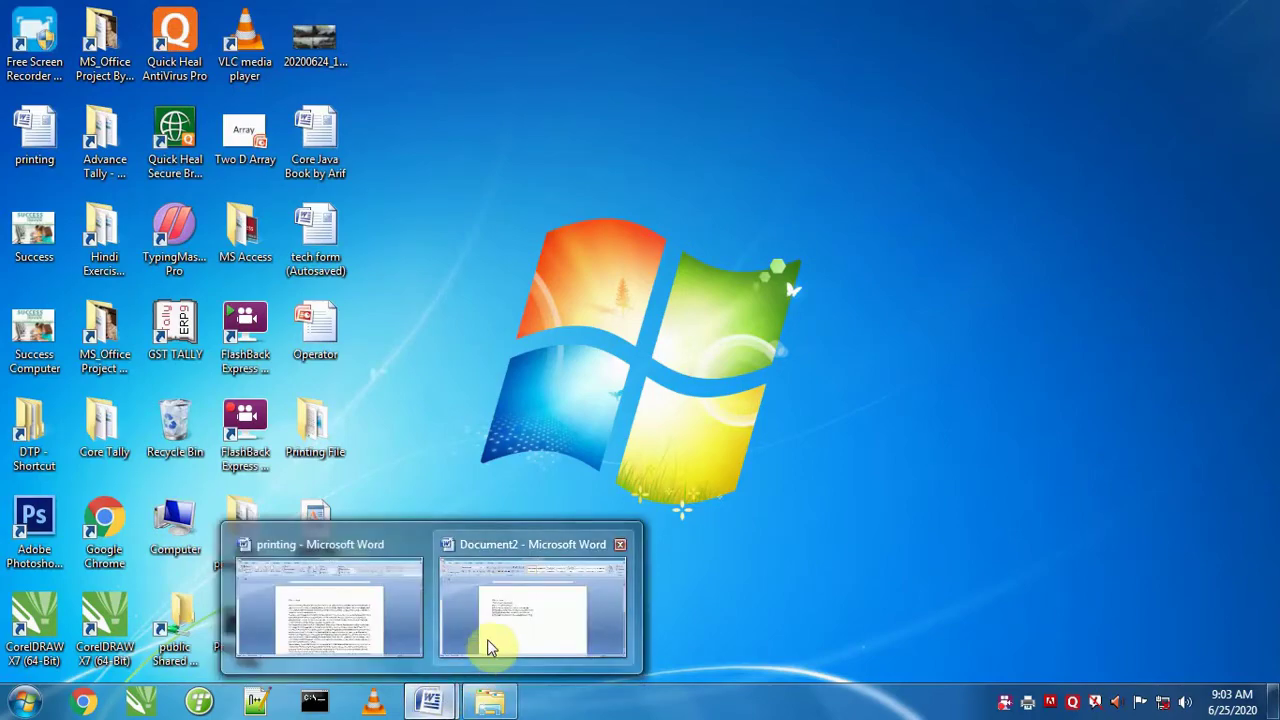
left_click(380, 630)
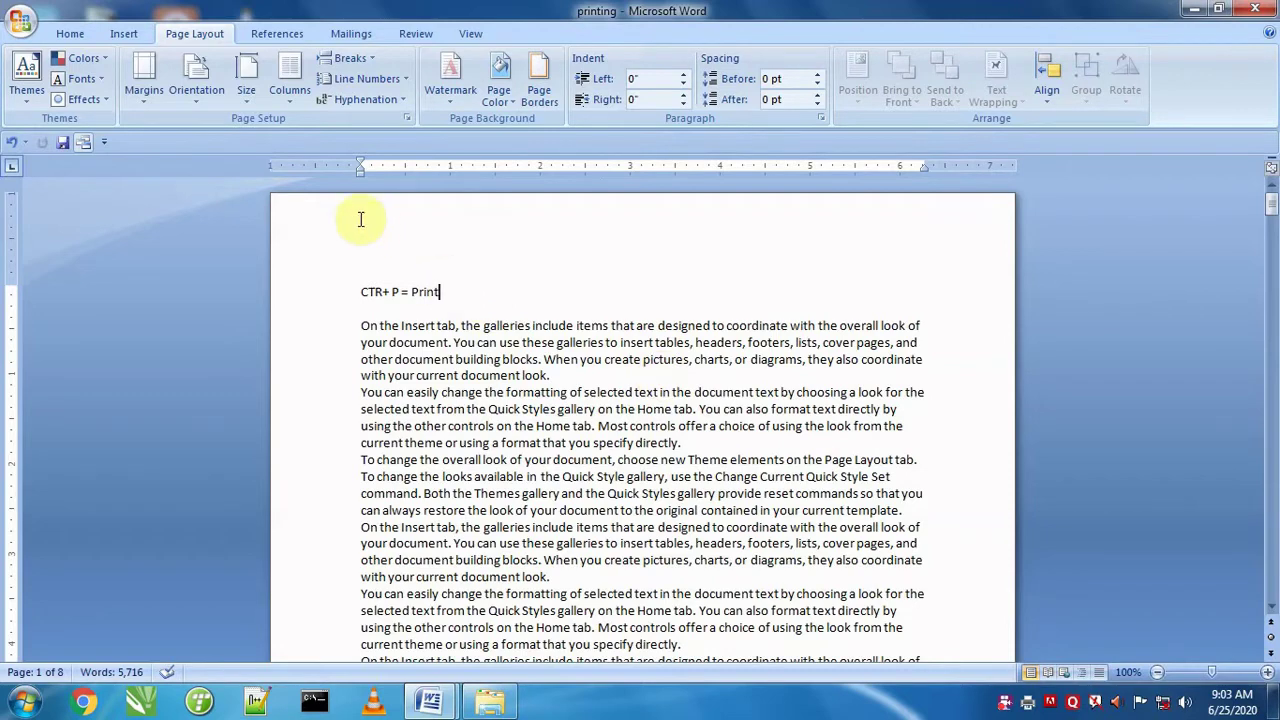
key("ctrl+p")
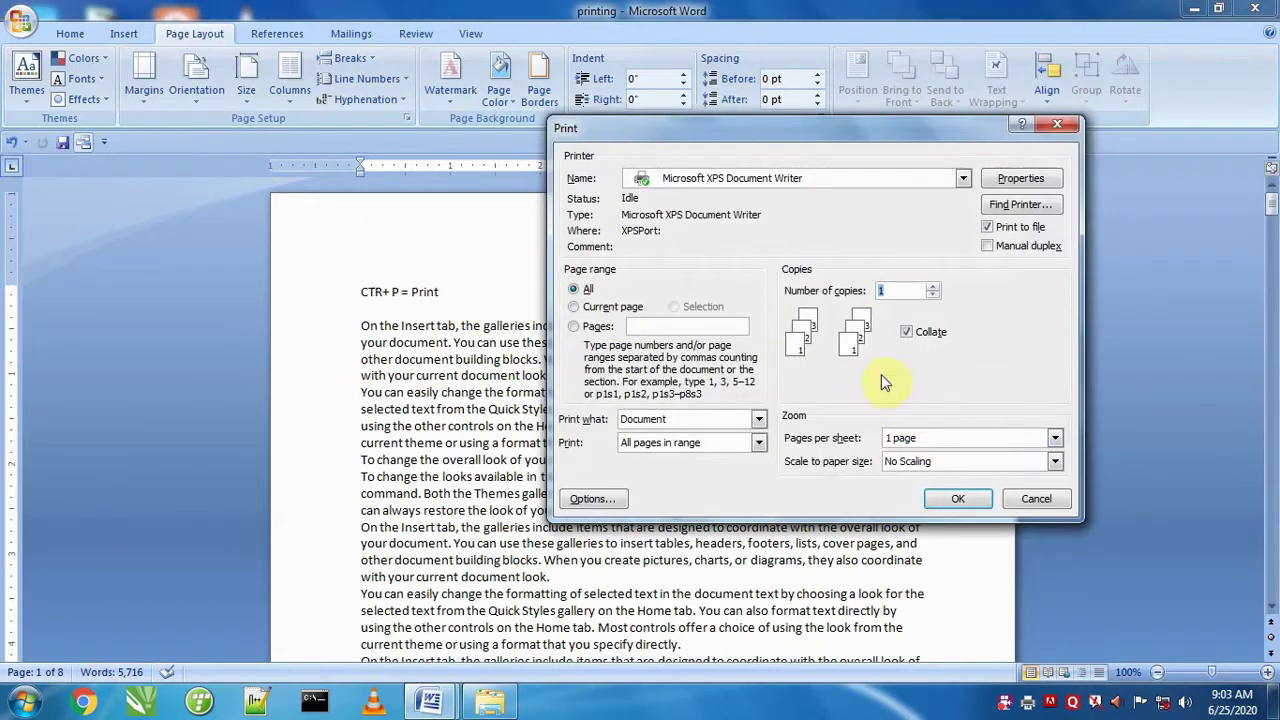